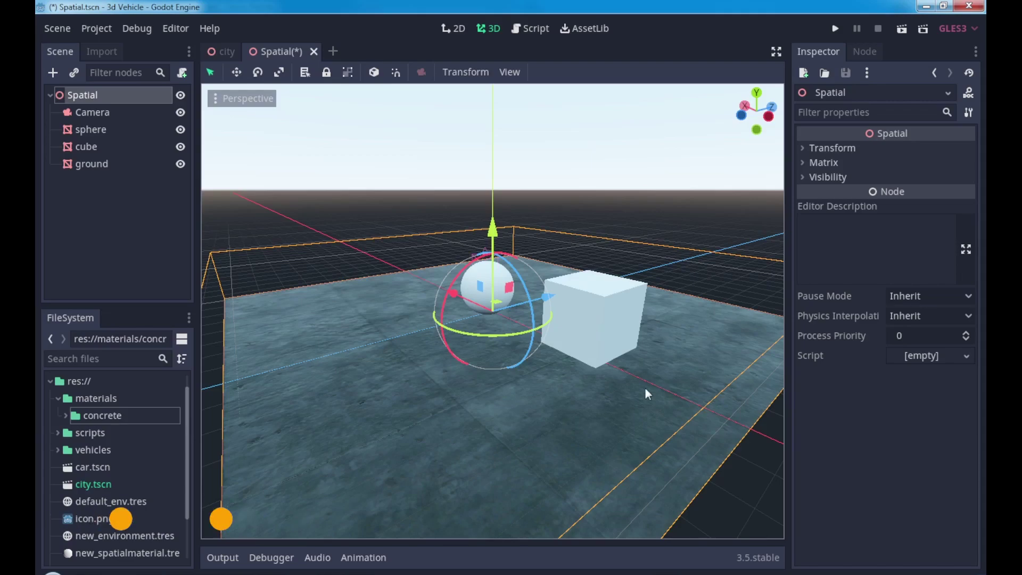
- Orbit around the sphere and cube, then open the channel's SEJA MEMBRO membership offer
{"action": "mouse_move", "coordinate": [644, 389]}
{"action": "middle_mouse_down"}
{"action": "mouse_move", "coordinate": [431, 382]}
{"action": "mouse_move", "coordinate": [500, 395]}
{"action": "mouse_move", "coordinate": [402, 346]}
{"action": "mouse_move", "coordinate": [471, 359]}
{"action": "mouse_move", "coordinate": [433, 390]}
{"action": "middle_mouse_up"}
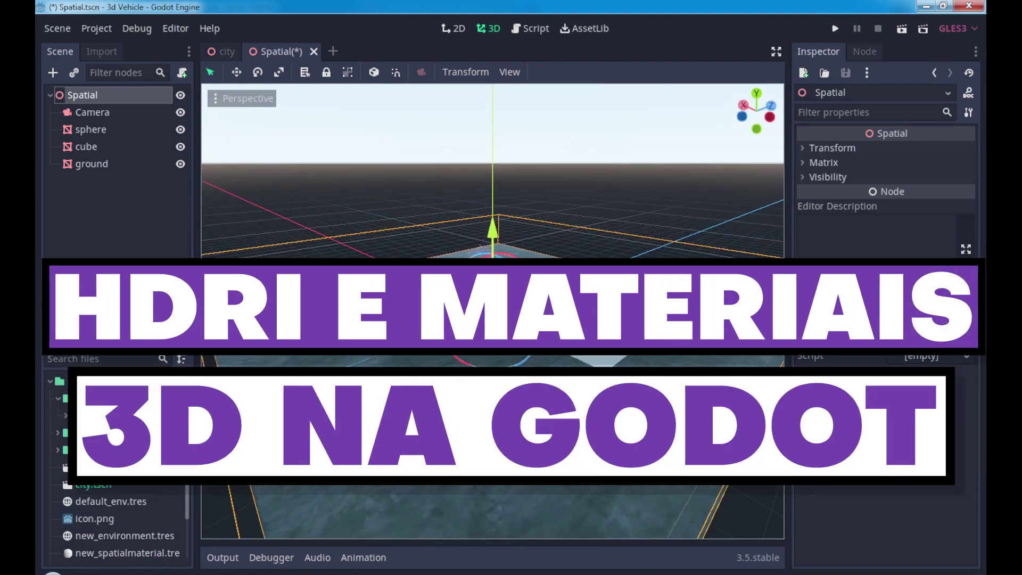
{"action": "mouse_move", "coordinate": [510, 410]}
{"action": "middle_mouse_down"}
{"action": "mouse_move", "coordinate": [537, 398]}
{"action": "mouse_move", "coordinate": [489, 394]}
{"action": "middle_mouse_up"}
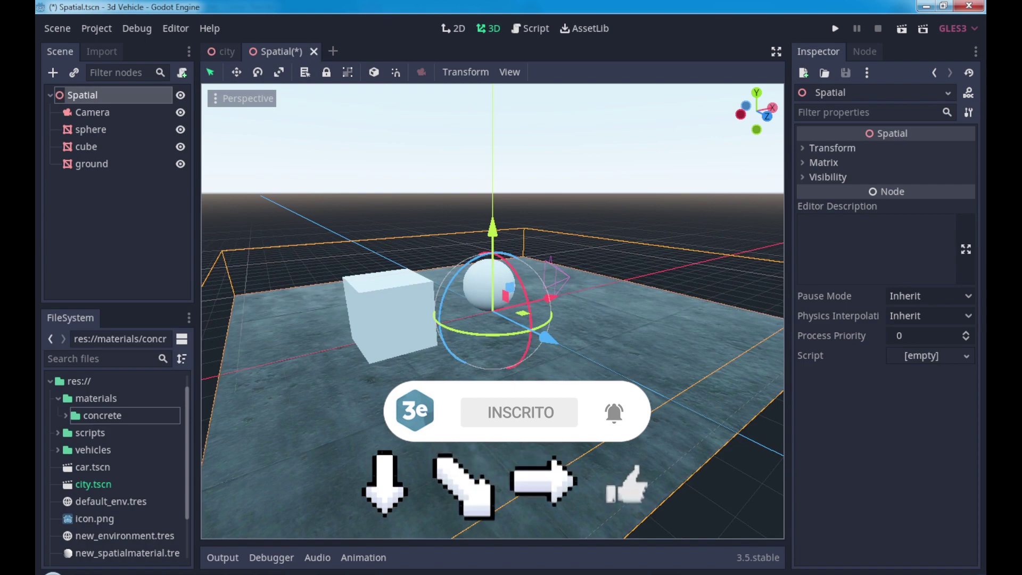
{"action": "mouse_move", "coordinate": [488, 394]}
{"action": "middle_mouse_down"}
{"action": "mouse_move", "coordinate": [541, 356]}
{"action": "mouse_move", "coordinate": [476, 376]}
{"action": "middle_mouse_up"}
{"action": "scroll", "coordinate": [541, 355], "scroll_direction": "up", "scroll_amount": 3}
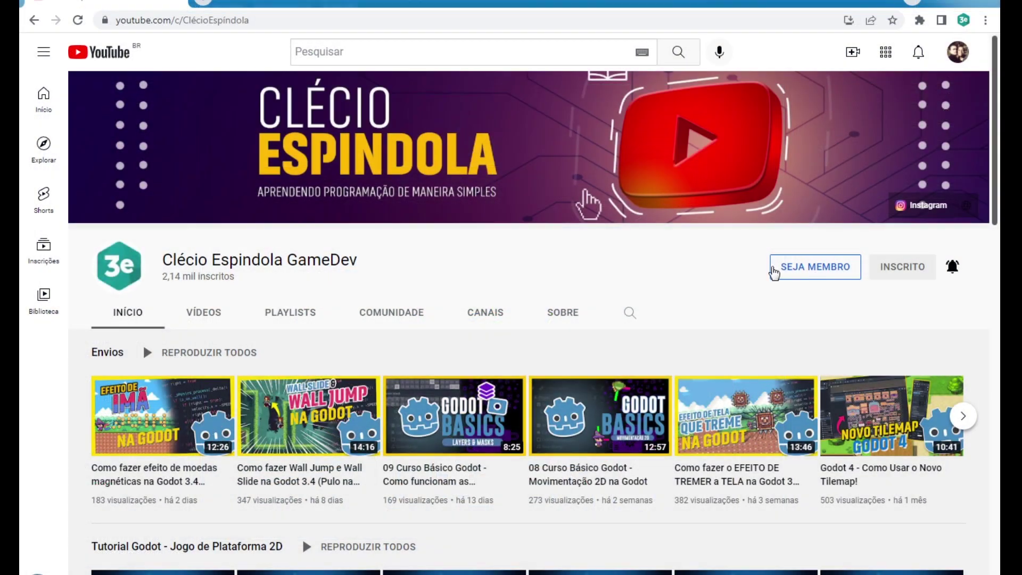
{"action": "left_click", "coordinate": [826, 269]}
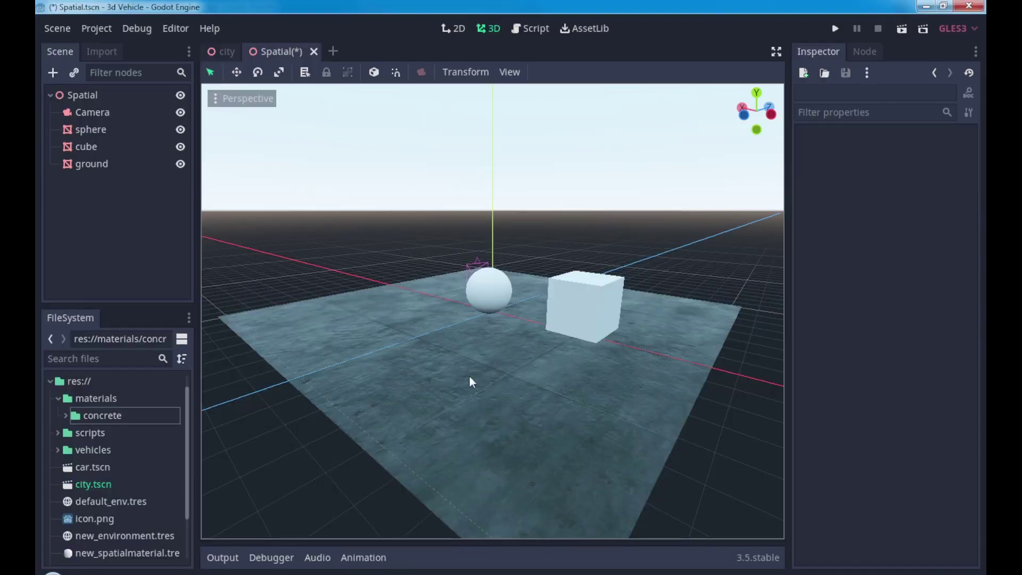
{"action": "middle_click_drag", "start_coordinate": [536, 304], "coordinate": [551, 309]}
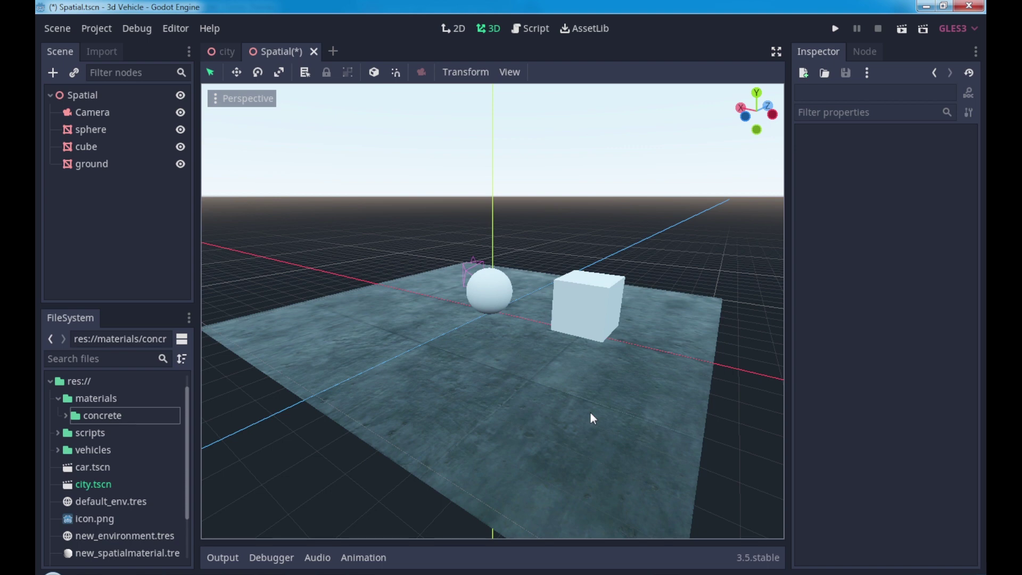
{"action": "mouse_move", "coordinate": [600, 383]}
{"action": "middle_mouse_down"}
{"action": "mouse_move", "coordinate": [568, 392]}
{"action": "mouse_move", "coordinate": [525, 378]}
{"action": "middle_mouse_up"}
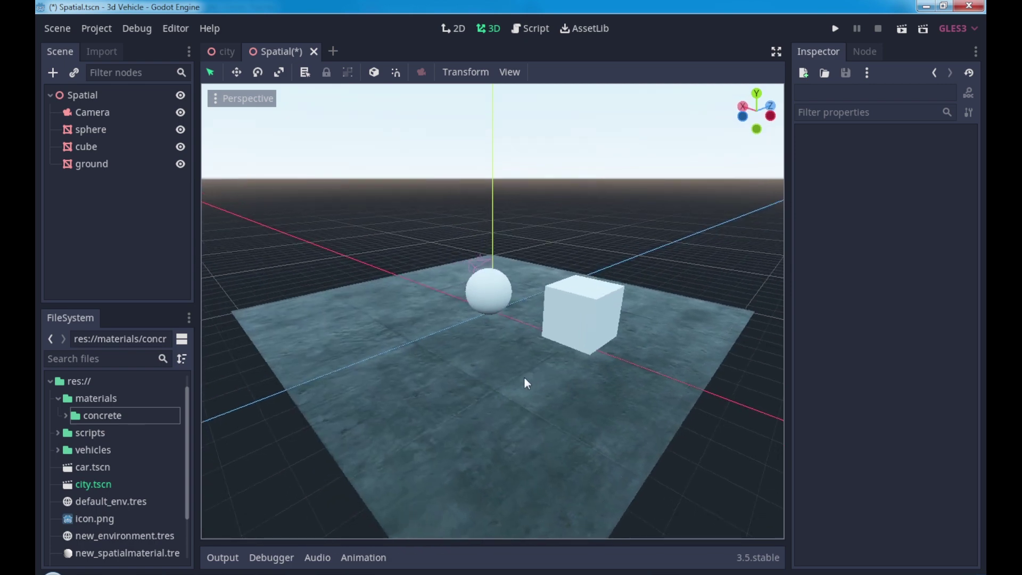
{"action": "mouse_move", "coordinate": [551, 367]}
{"action": "middle_mouse_down"}
{"action": "mouse_move", "coordinate": [592, 357]}
{"action": "mouse_move", "coordinate": [646, 365]}
{"action": "mouse_move", "coordinate": [598, 365]}
{"action": "middle_mouse_up"}
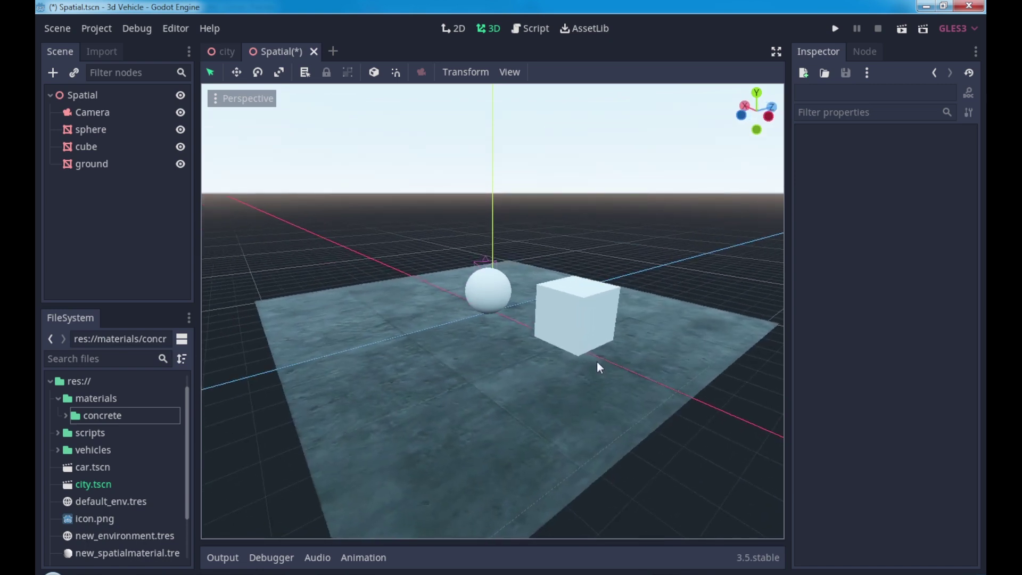
{"action": "middle_click_drag", "start_coordinate": [406, 365], "coordinate": [458, 370]}
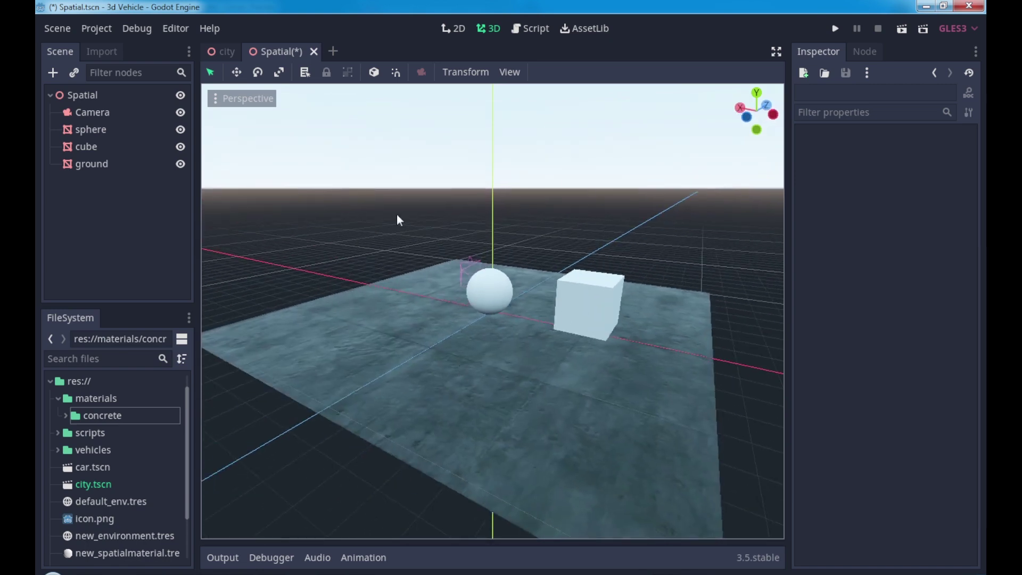
{"action": "mouse_move", "coordinate": [527, 291]}
{"action": "middle_mouse_down"}
{"action": "mouse_move", "coordinate": [445, 381]}
{"action": "mouse_move", "coordinate": [577, 360]}
{"action": "mouse_move", "coordinate": [505, 354]}
{"action": "middle_mouse_up"}
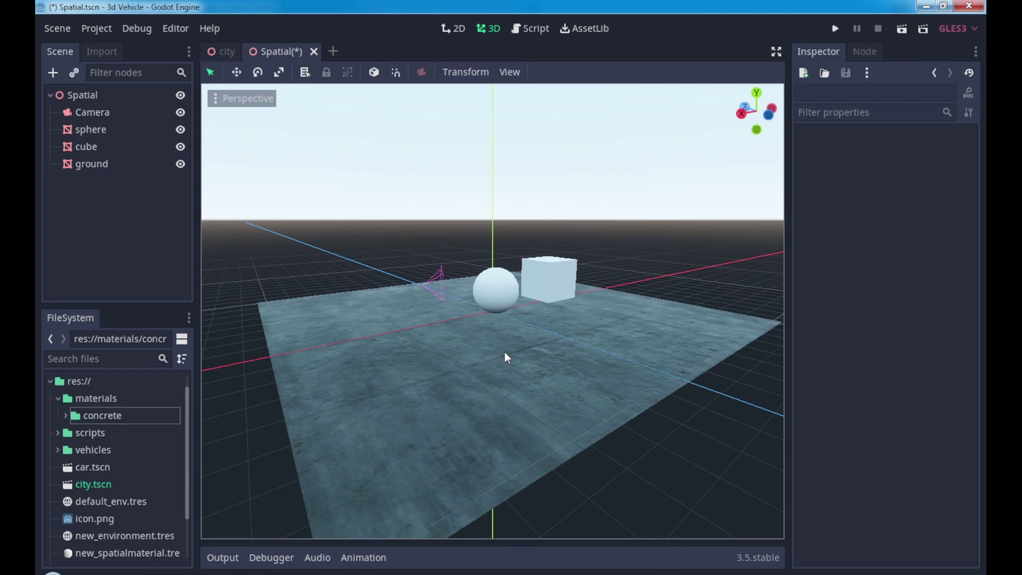
{"action": "scroll", "coordinate": [503, 340], "scroll_direction": "up", "scroll_amount": 2}
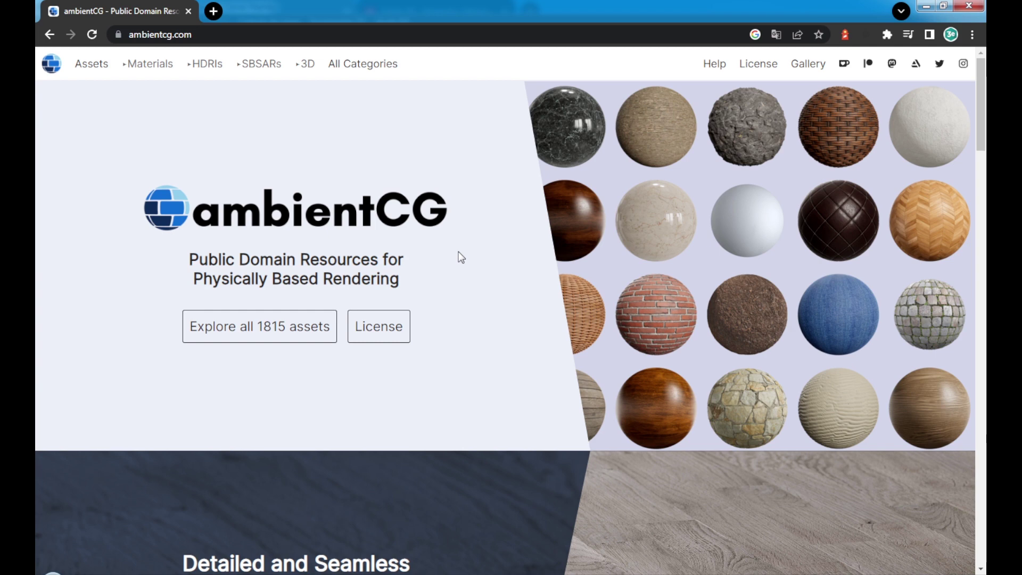
- Browse ambientCG's HDRI listing and open the forest pathway Outdoor HDRI 059
{"action": "left_click", "coordinate": [208, 68]}
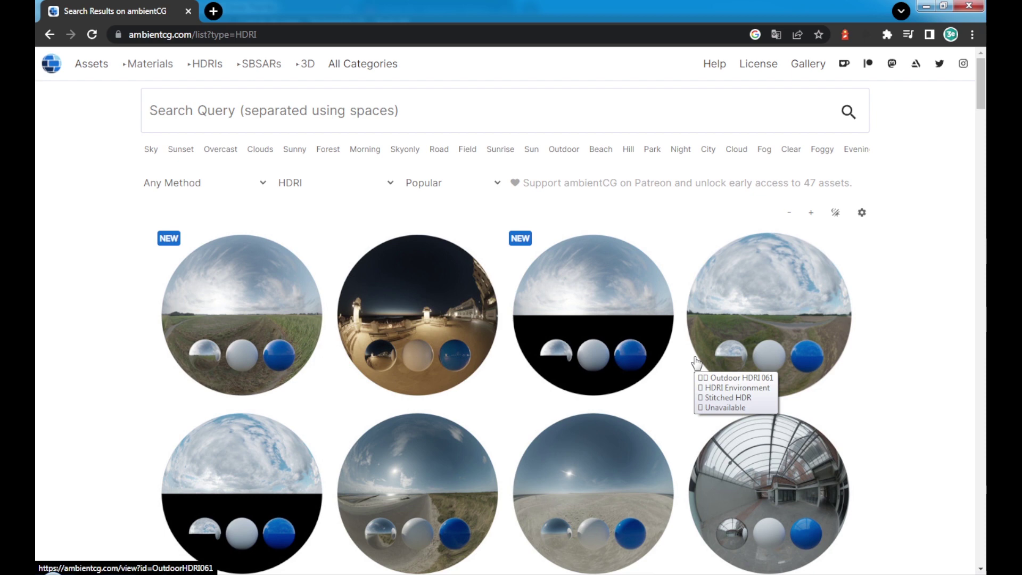
{"action": "scroll", "coordinate": [658, 406], "scroll_direction": "down", "scroll_amount": 2}
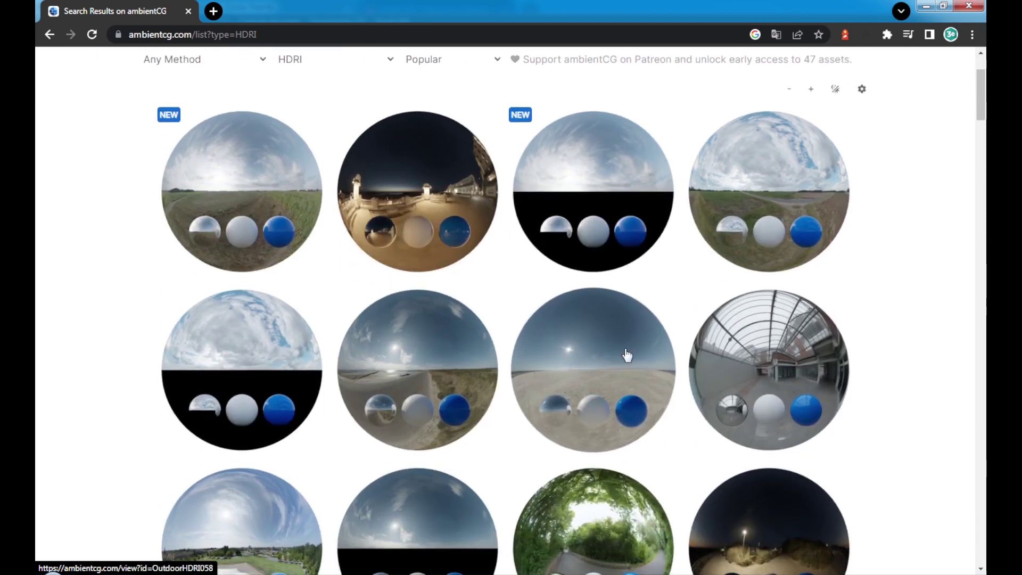
{"action": "scroll", "coordinate": [556, 390], "scroll_direction": "down", "scroll_amount": 1}
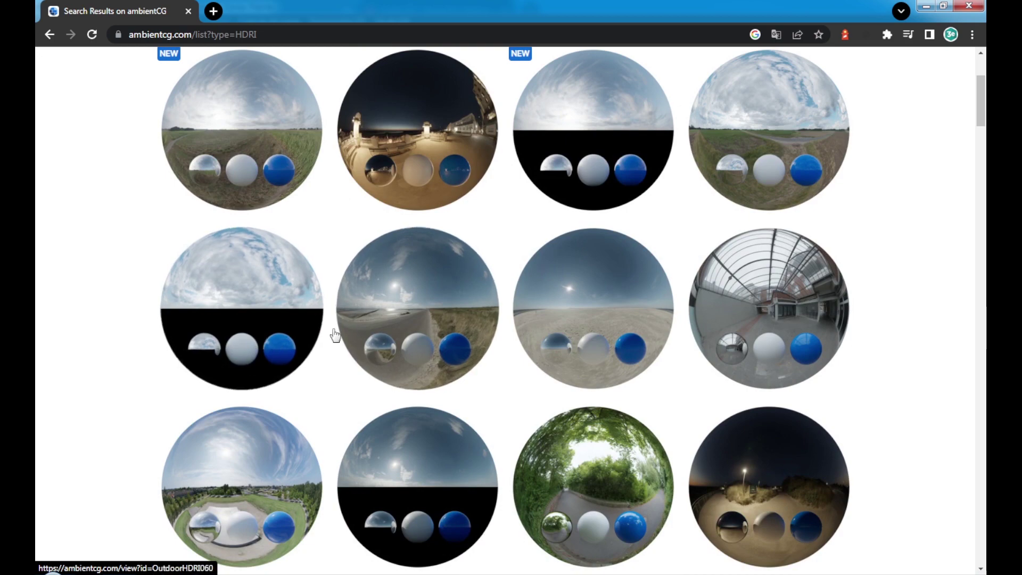
{"action": "scroll", "coordinate": [600, 382], "scroll_direction": "down", "scroll_amount": 2}
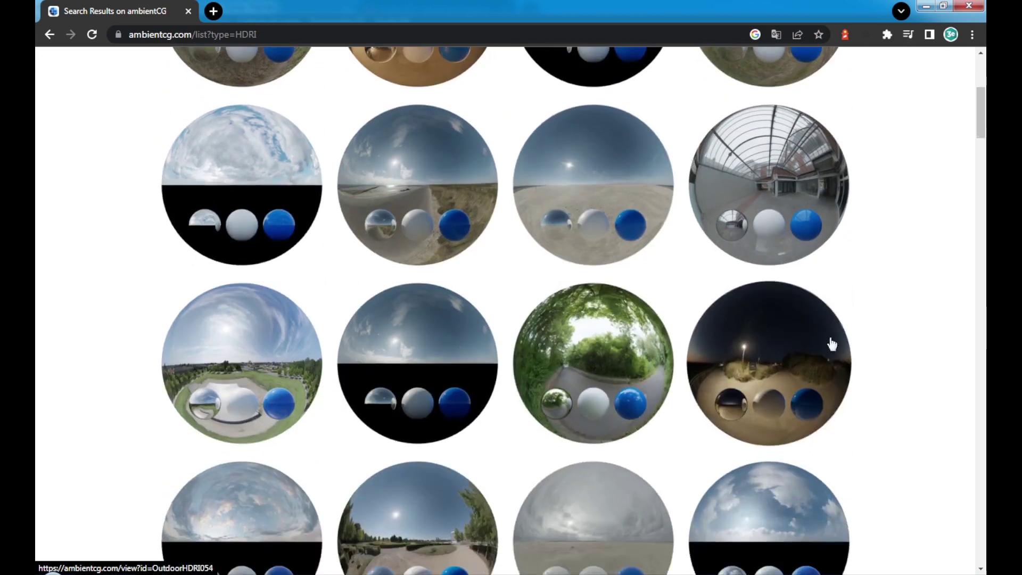
{"action": "scroll", "coordinate": [755, 366], "scroll_direction": "down", "scroll_amount": 1}
{"action": "scroll", "coordinate": [588, 229], "scroll_direction": "down", "scroll_amount": 1}
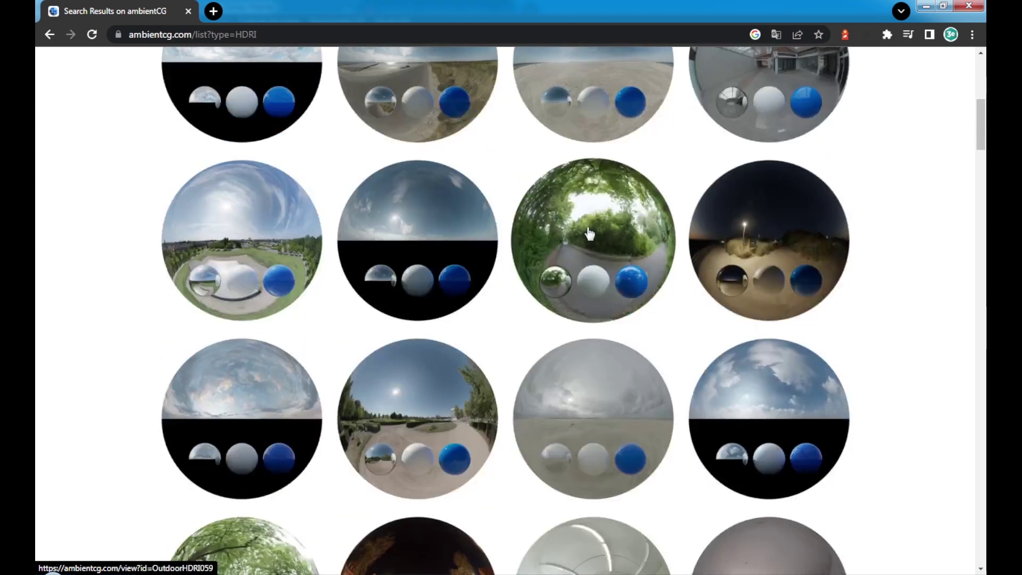
{"action": "scroll", "coordinate": [575, 319], "scroll_direction": "down", "scroll_amount": 2}
{"action": "scroll", "coordinate": [630, 343], "scroll_direction": "down", "scroll_amount": 1}
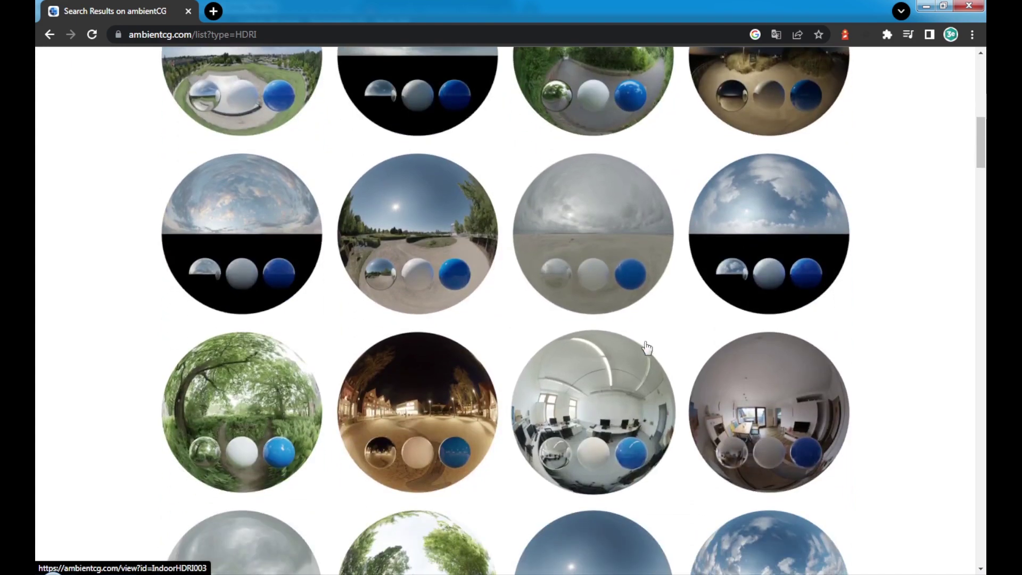
{"action": "scroll", "coordinate": [633, 346], "scroll_direction": "up", "scroll_amount": 2}
{"action": "scroll", "coordinate": [592, 354], "scroll_direction": "down", "scroll_amount": 2}
{"action": "scroll", "coordinate": [591, 354], "scroll_direction": "up", "scroll_amount": 8}
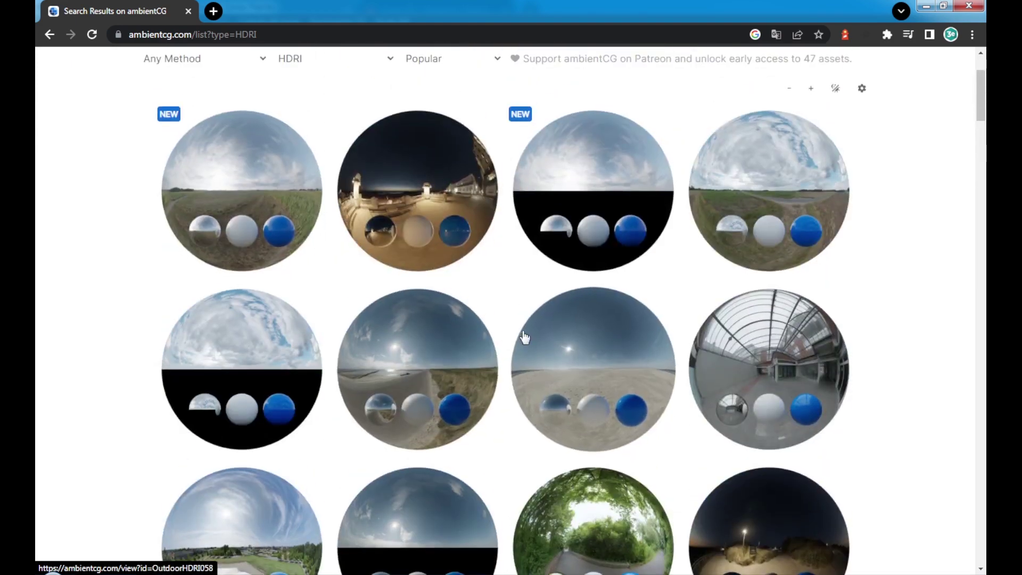
{"action": "scroll", "coordinate": [533, 341], "scroll_direction": "down", "scroll_amount": 3}
{"action": "left_click", "coordinate": [617, 343]}
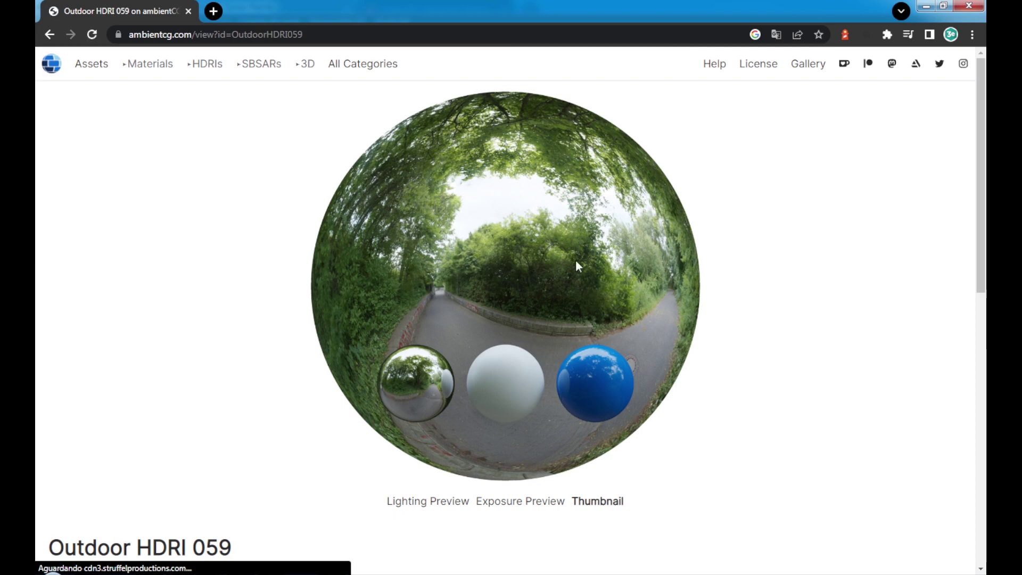
- Download OutdoorHDRI059 as 2K-HDR.exr and save it into the 3D Vehicle folder
{"action": "scroll", "coordinate": [463, 320], "scroll_direction": "down", "scroll_amount": 4}
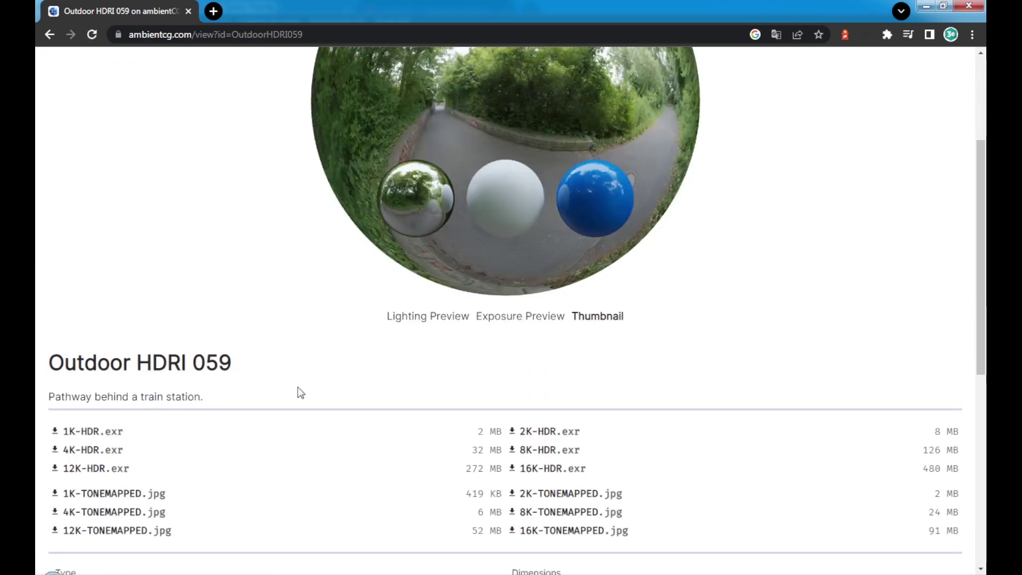
{"action": "scroll", "coordinate": [296, 393], "scroll_direction": "down", "scroll_amount": 1}
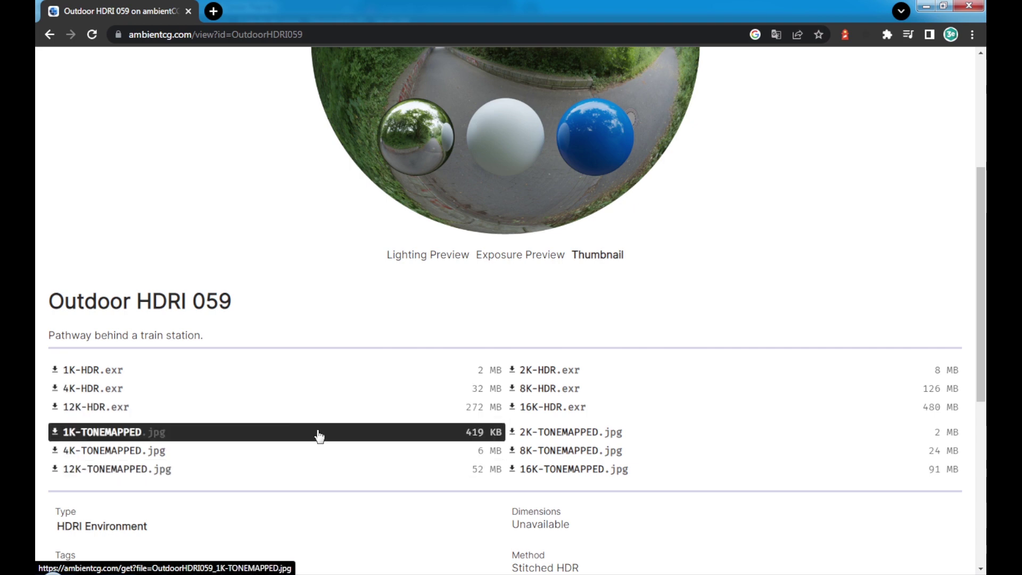
{"action": "scroll", "coordinate": [294, 431], "scroll_direction": "down", "scroll_amount": 1}
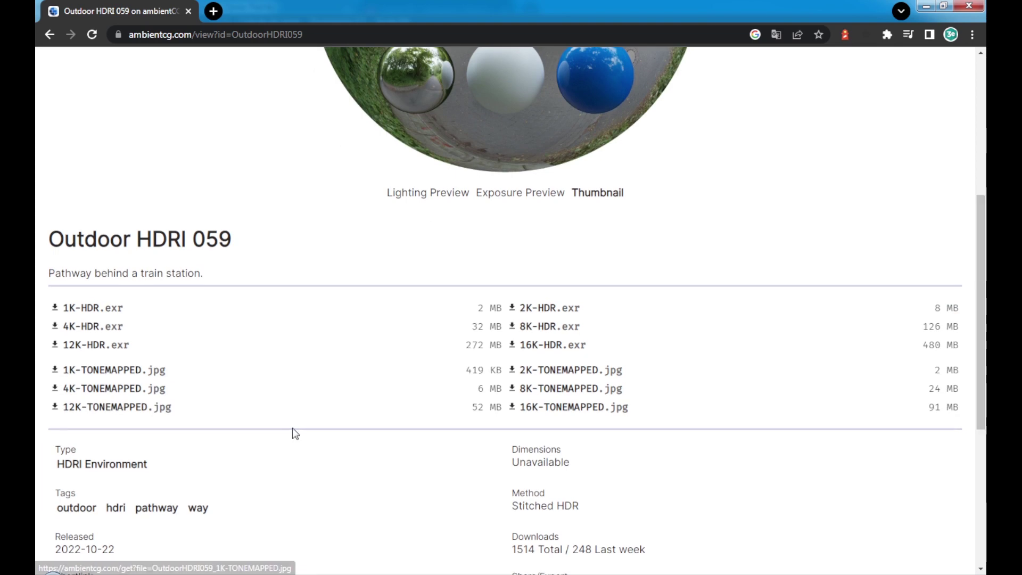
{"action": "scroll", "coordinate": [293, 429], "scroll_direction": "down", "scroll_amount": 1}
{"action": "scroll", "coordinate": [293, 427], "scroll_direction": "down", "scroll_amount": 1}
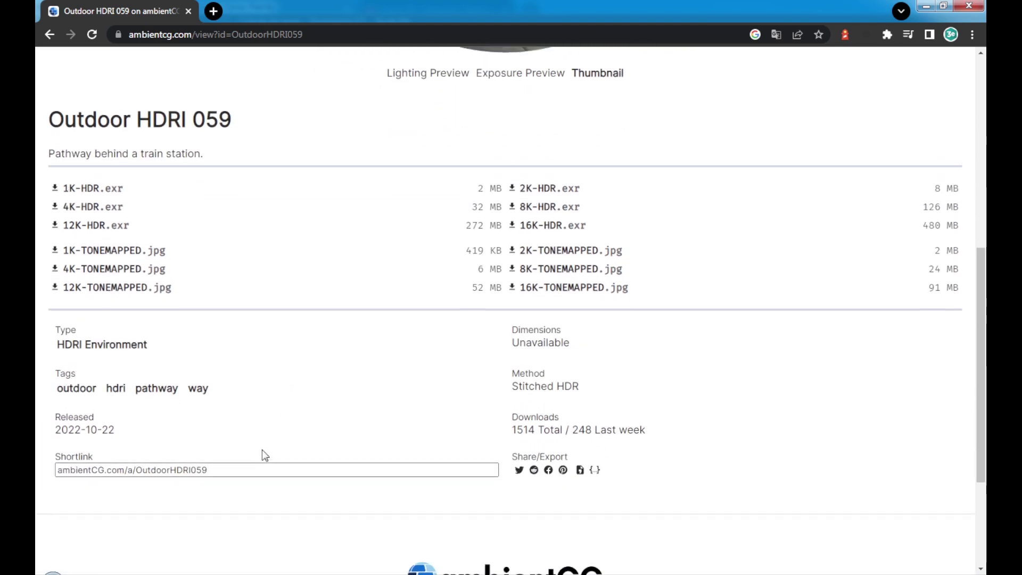
{"action": "scroll", "coordinate": [263, 449], "scroll_direction": "up", "scroll_amount": 1}
{"action": "scroll", "coordinate": [264, 448], "scroll_direction": "up", "scroll_amount": 1}
{"action": "scroll", "coordinate": [264, 449], "scroll_direction": "up", "scroll_amount": 1}
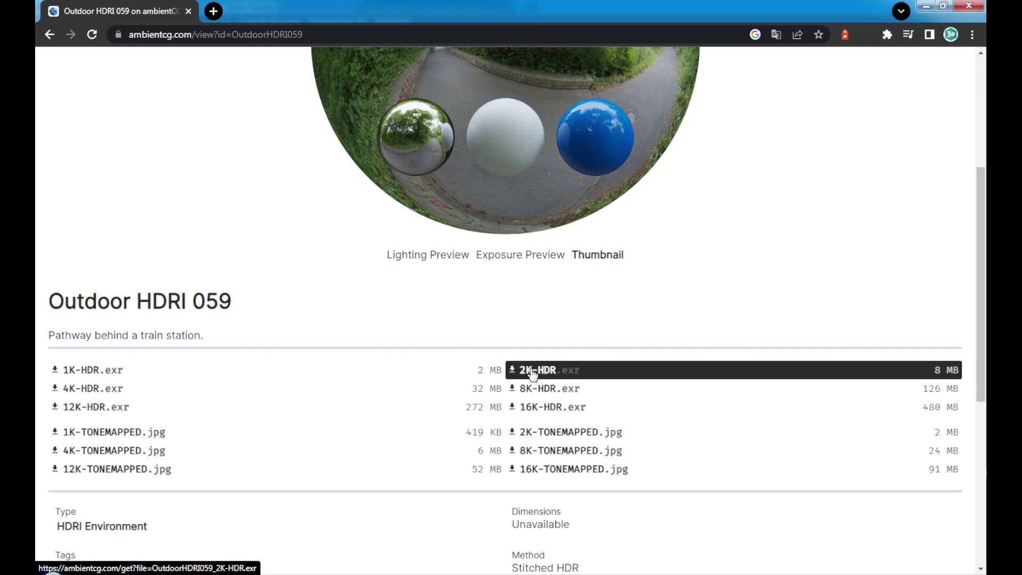
{"action": "left_click", "coordinate": [533, 374]}
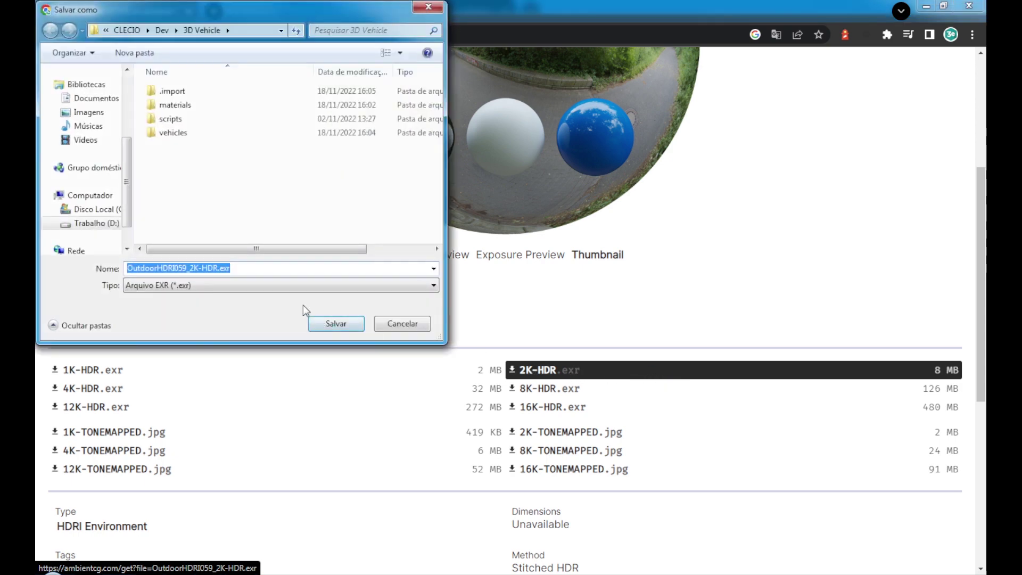
{"action": "left_click", "coordinate": [337, 319]}
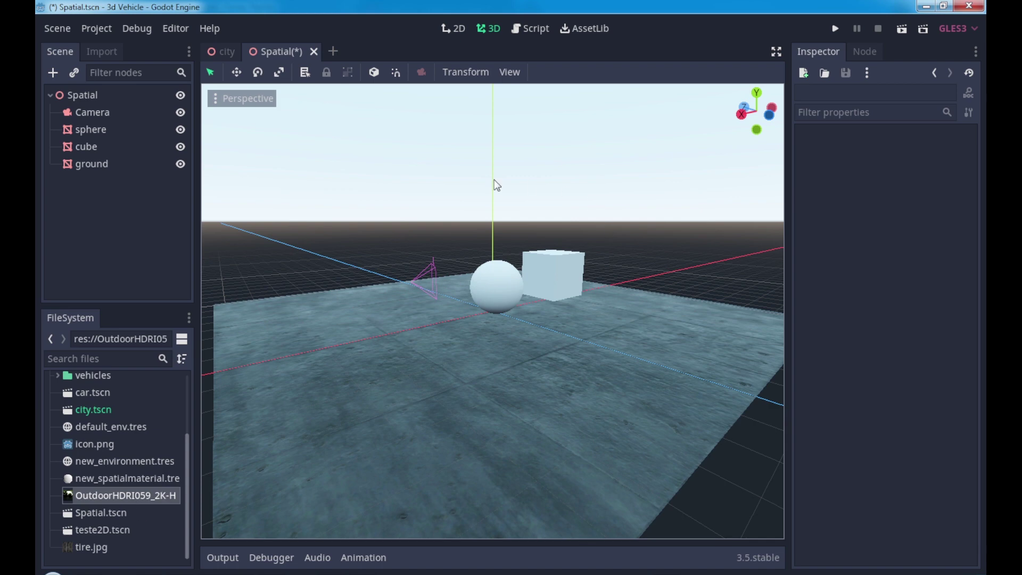
- Zoom the viewport out and select new_environment.tres in the FileSystem dock
{"action": "scroll", "coordinate": [461, 380], "scroll_direction": "down", "scroll_amount": 1}
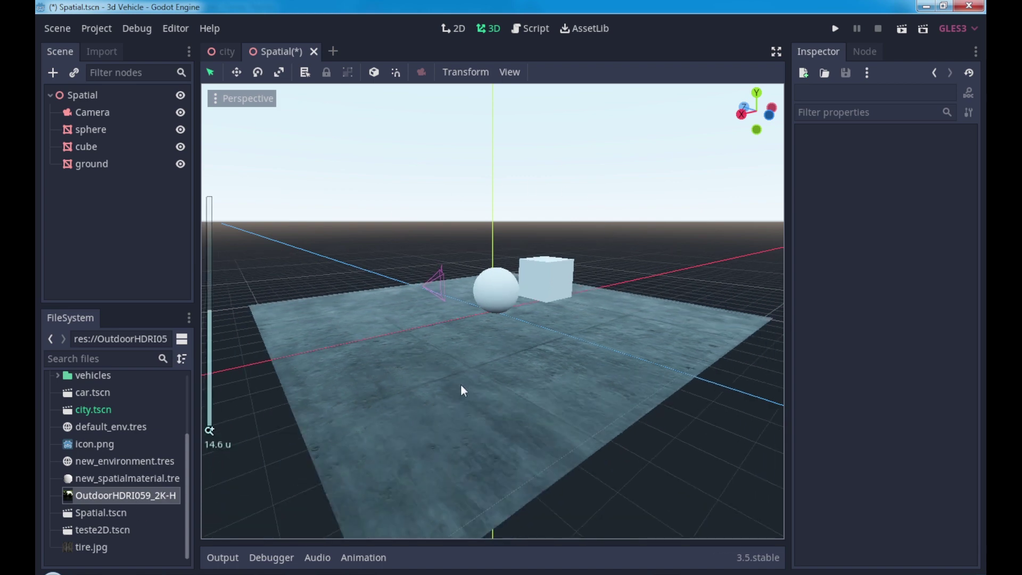
{"action": "scroll", "coordinate": [461, 384], "scroll_direction": "down", "scroll_amount": 1}
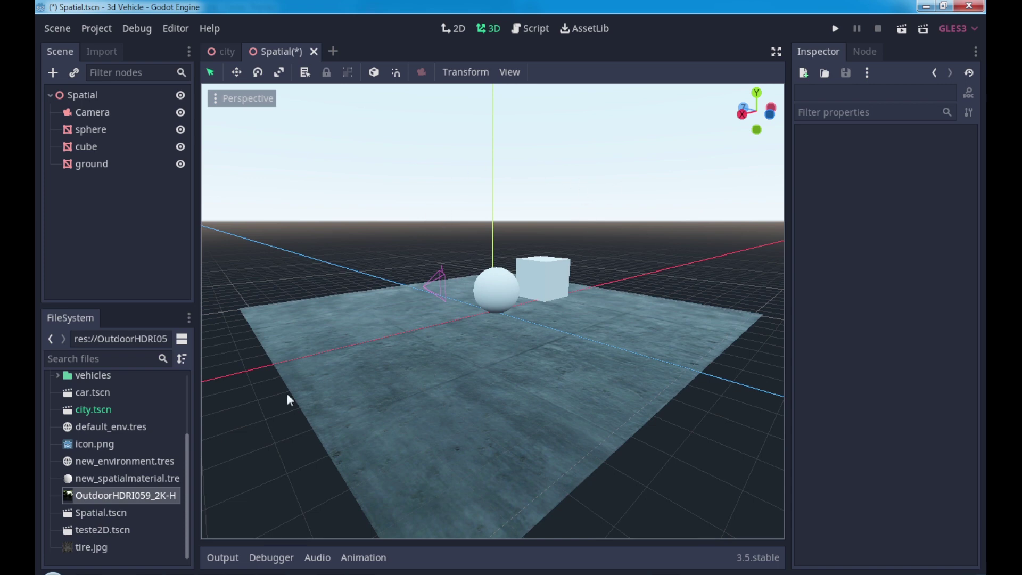
{"action": "left_click", "coordinate": [142, 462]}
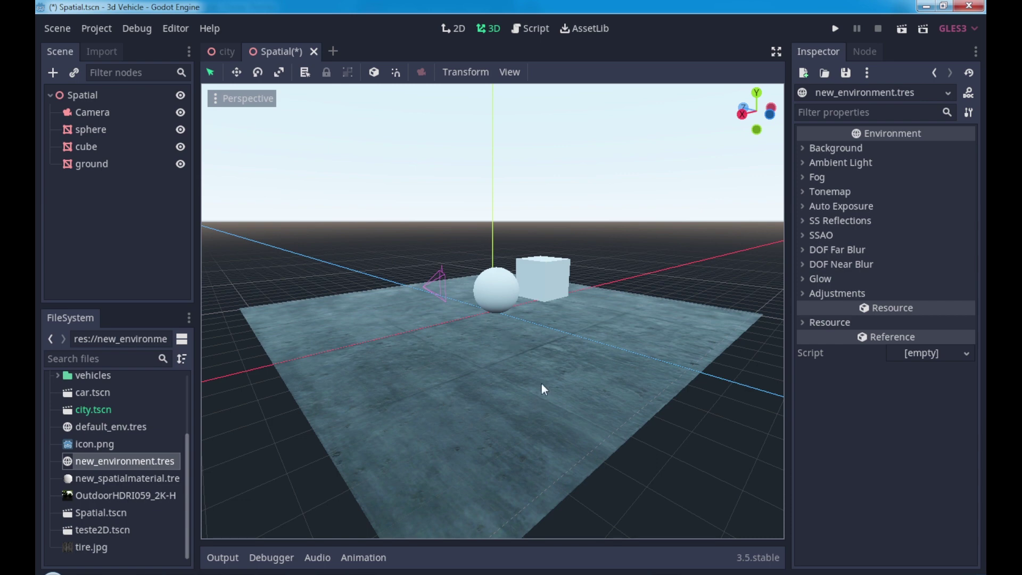
- Give the environment's Sky a new PanoramaSky and expand its settings
{"action": "scroll", "coordinate": [554, 420], "scroll_direction": "up", "scroll_amount": 5}
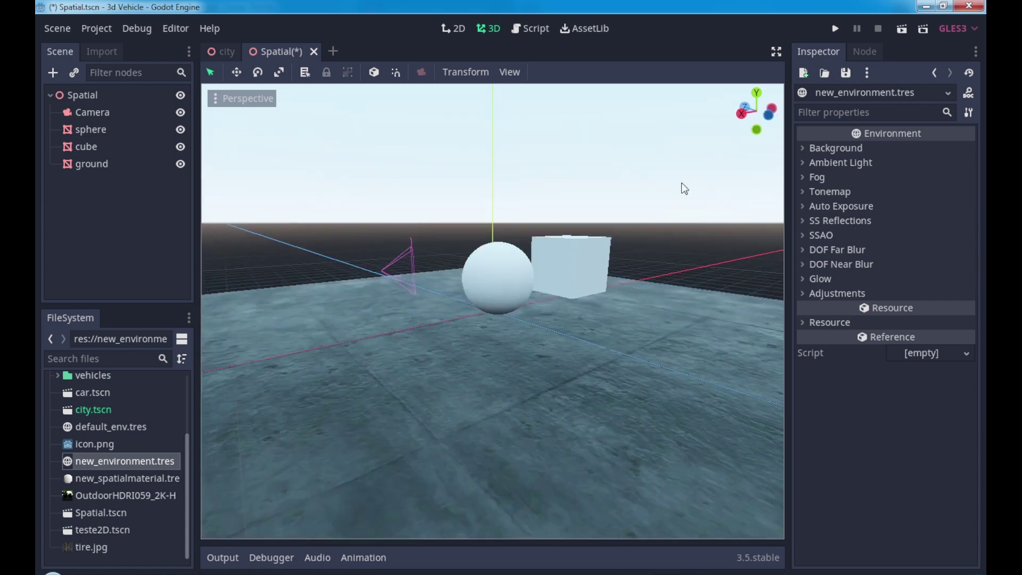
{"action": "left_click", "coordinate": [842, 149]}
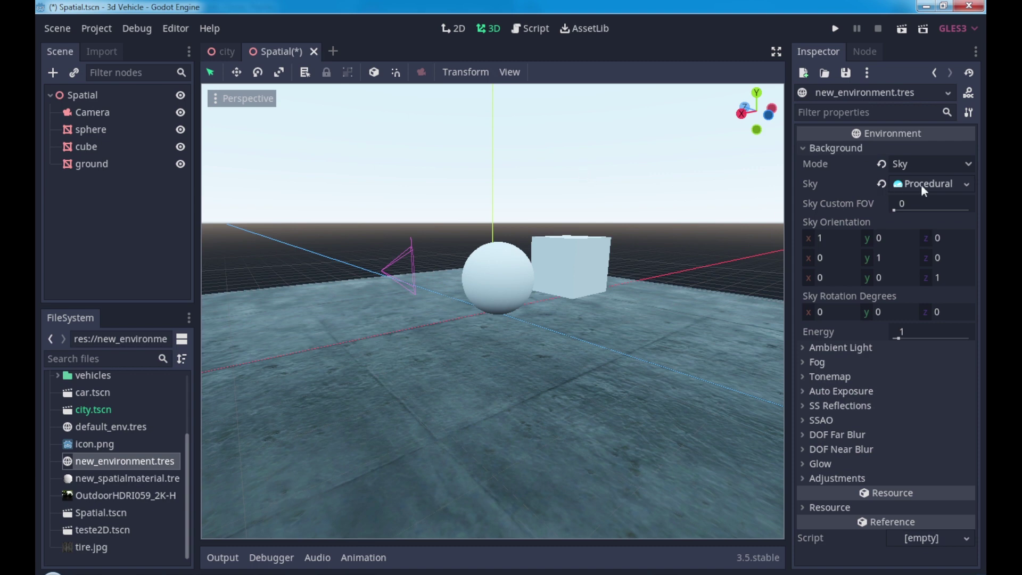
{"action": "left_click", "coordinate": [965, 183]}
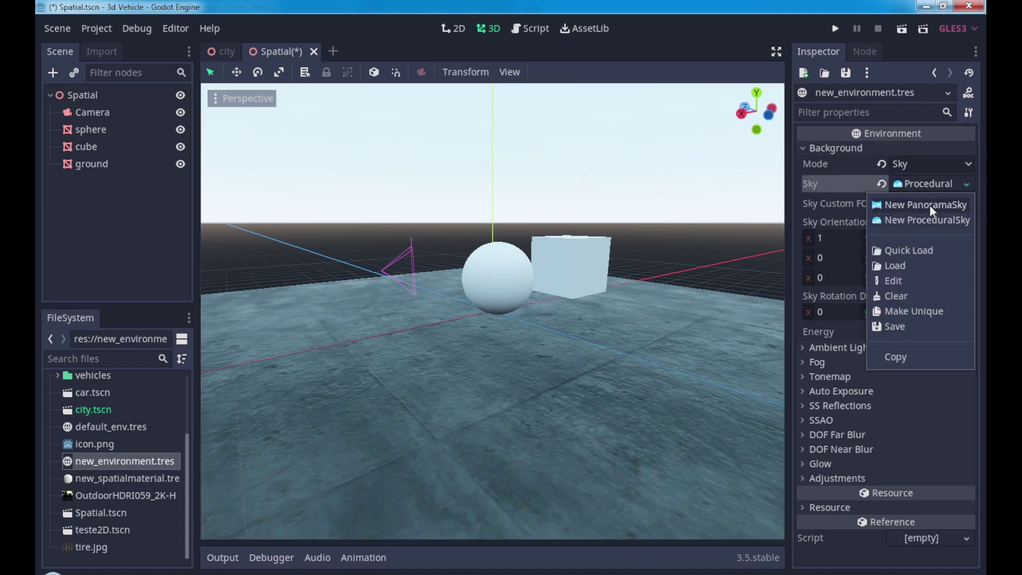
{"action": "left_click", "coordinate": [930, 204]}
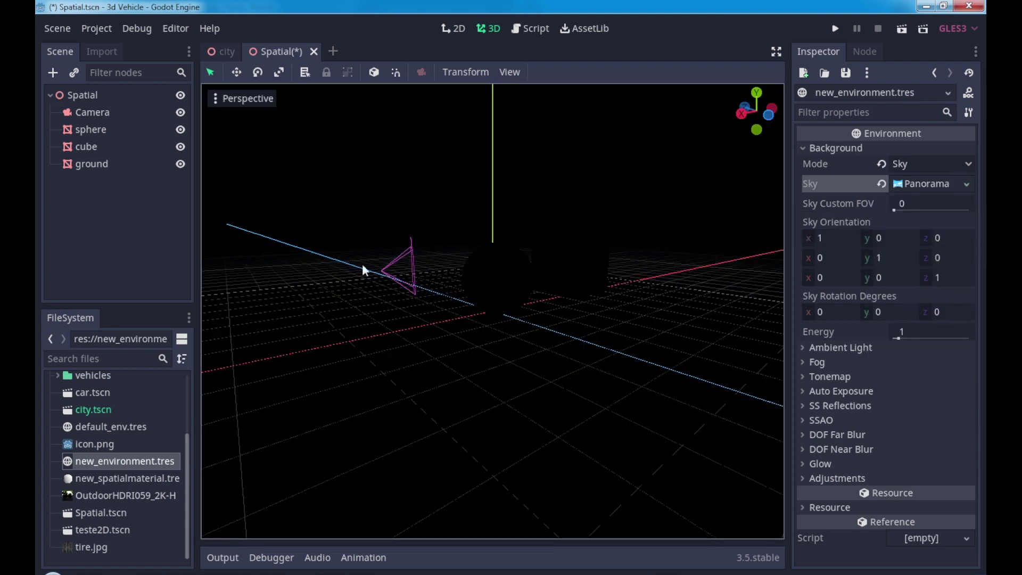
{"action": "scroll", "coordinate": [410, 331], "scroll_direction": "up", "scroll_amount": 2}
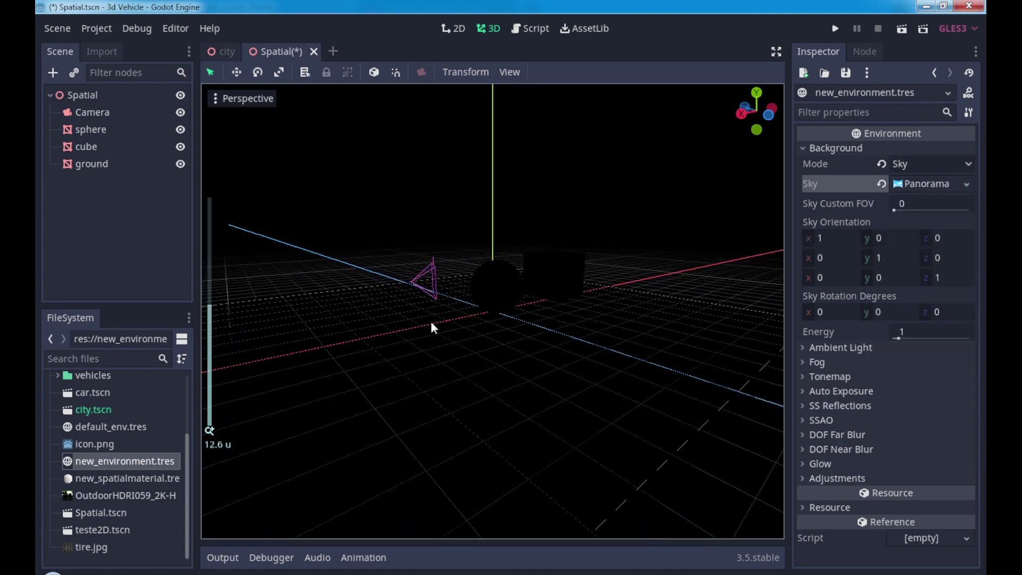
{"action": "left_click", "coordinate": [934, 184]}
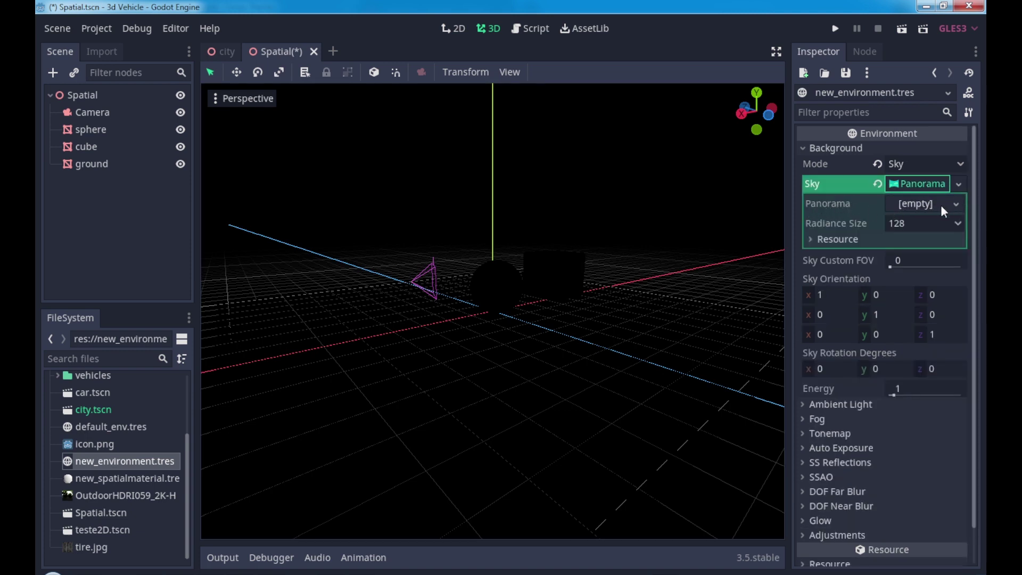
- Assign OutdoorHDRI059_2K-HDR.exr as the PanoramaSky's panorama texture
{"action": "left_click", "coordinate": [959, 205]}
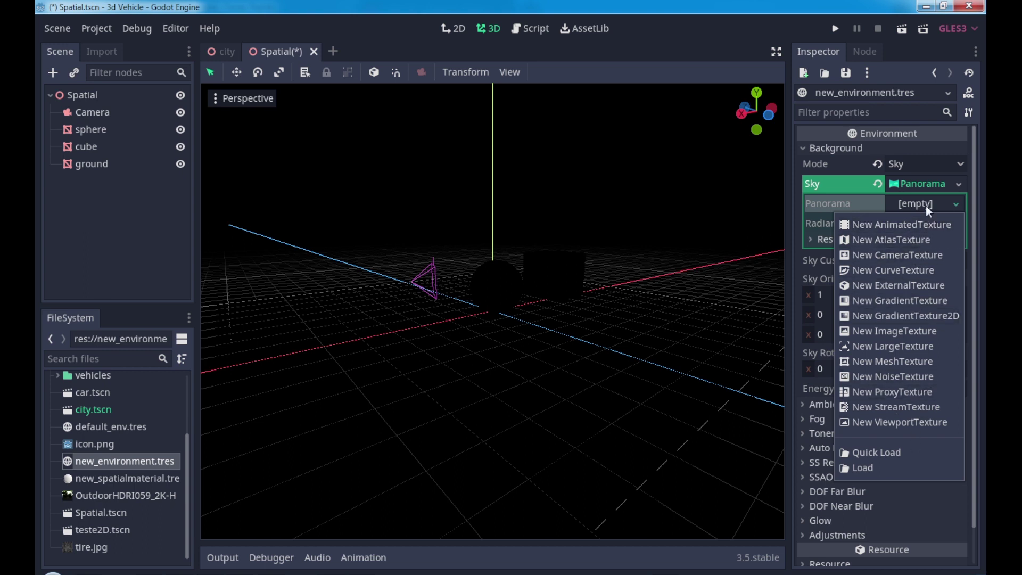
{"action": "left_click", "coordinate": [122, 461]}
{"action": "left_click", "coordinate": [113, 498]}
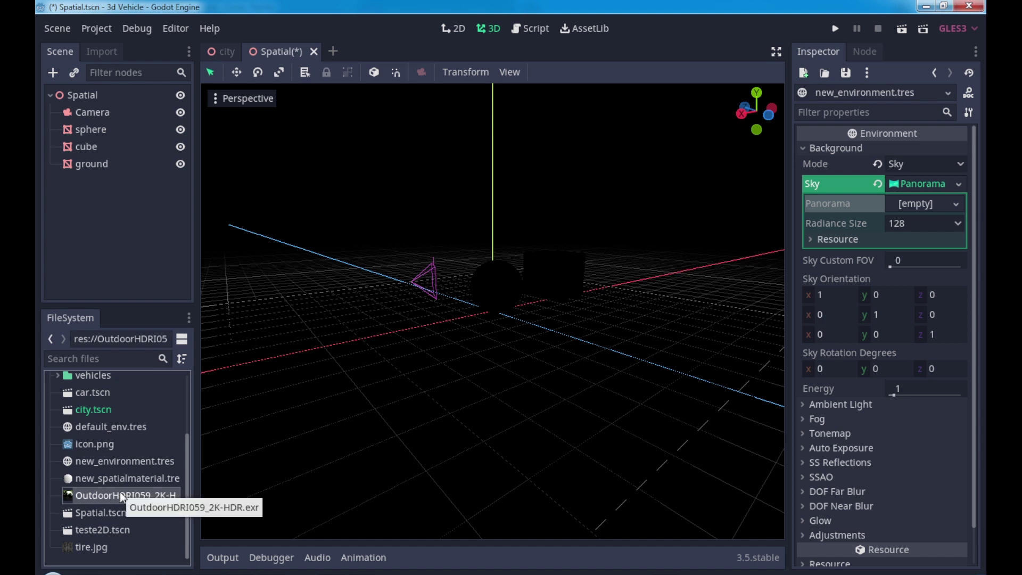
{"action": "left_click_drag", "start_coordinate": [121, 500], "coordinate": [907, 206]}
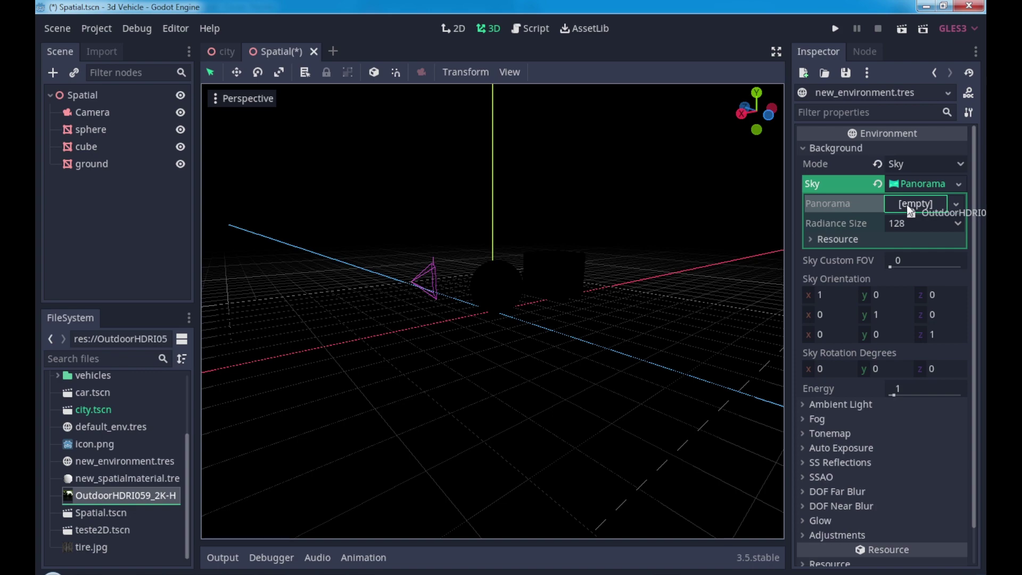
{"action": "left_click_drag", "start_coordinate": [906, 204], "coordinate": [906, 205]}
- Orbit around the forest-lit objects and select the cube to check its material
{"action": "middle_click_drag", "start_coordinate": [364, 440], "coordinate": [491, 305]}
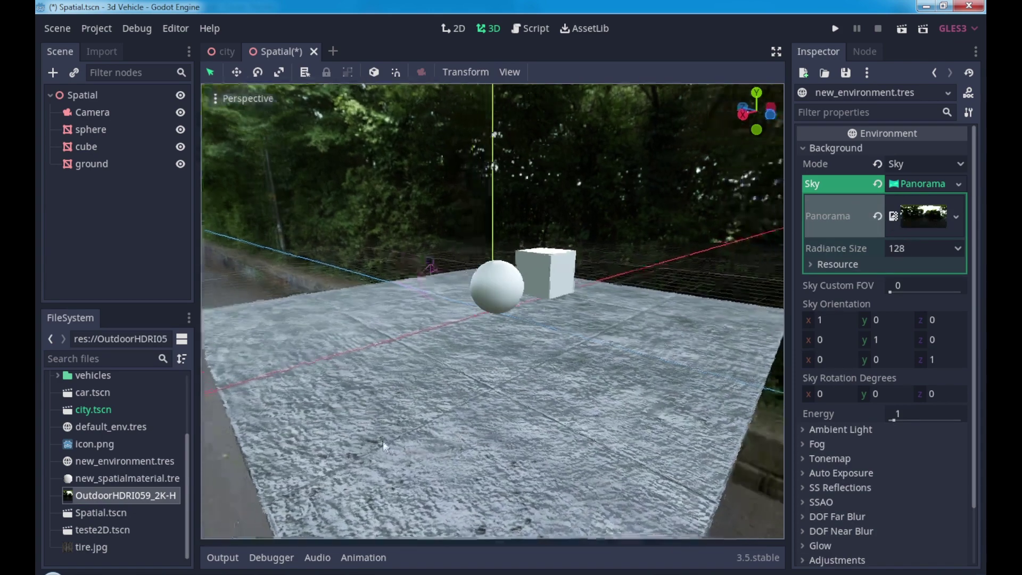
{"action": "scroll", "coordinate": [491, 306], "scroll_direction": "up", "scroll_amount": 1}
{"action": "scroll", "coordinate": [518, 297], "scroll_direction": "up", "scroll_amount": 3}
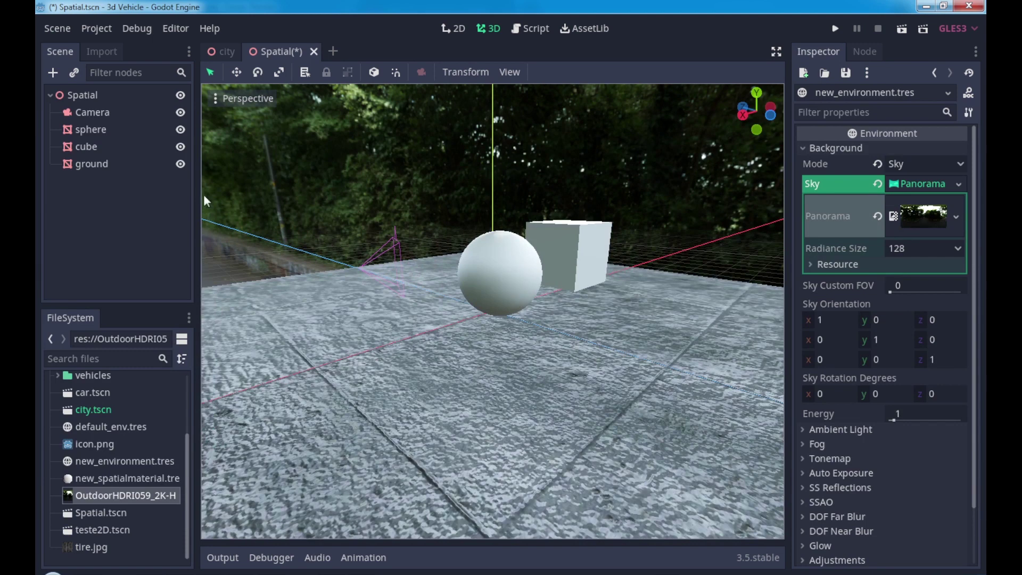
{"action": "left_click", "coordinate": [98, 148]}
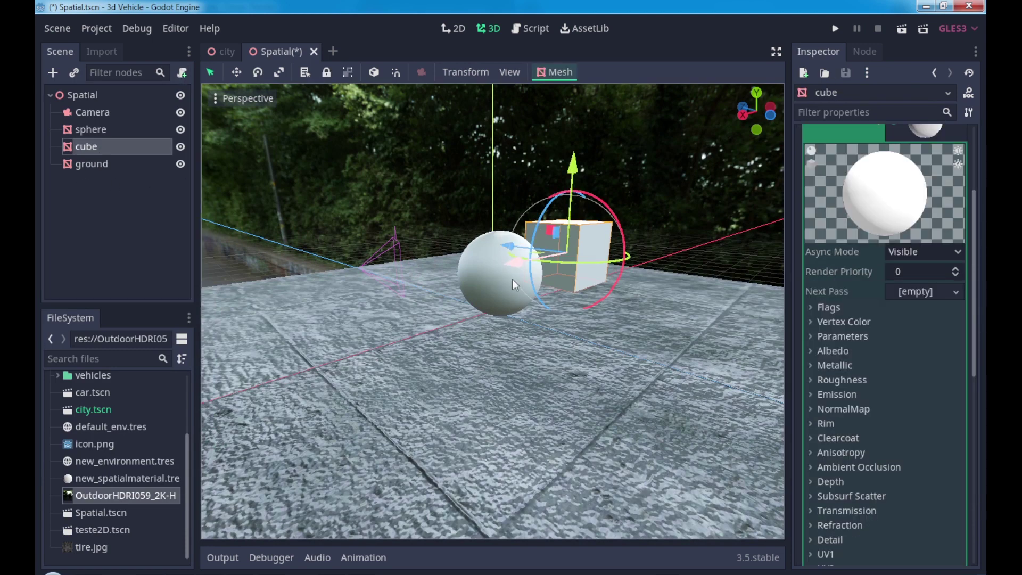
- Give the sphere a new SpatialMaterial and expand its properties
{"action": "left_click", "coordinate": [113, 131]}
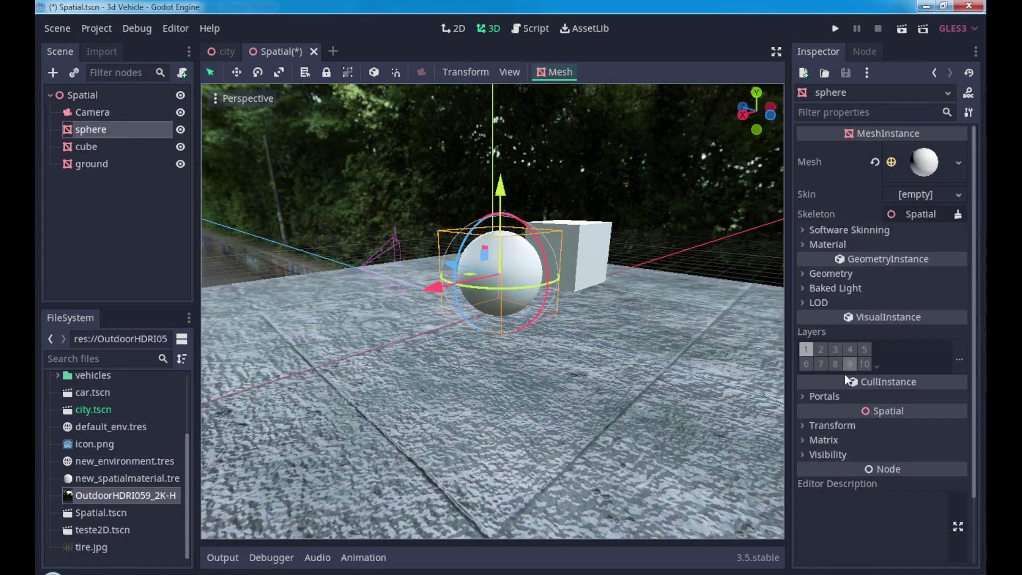
{"action": "left_click", "coordinate": [830, 244]}
{"action": "left_click", "coordinate": [925, 261]}
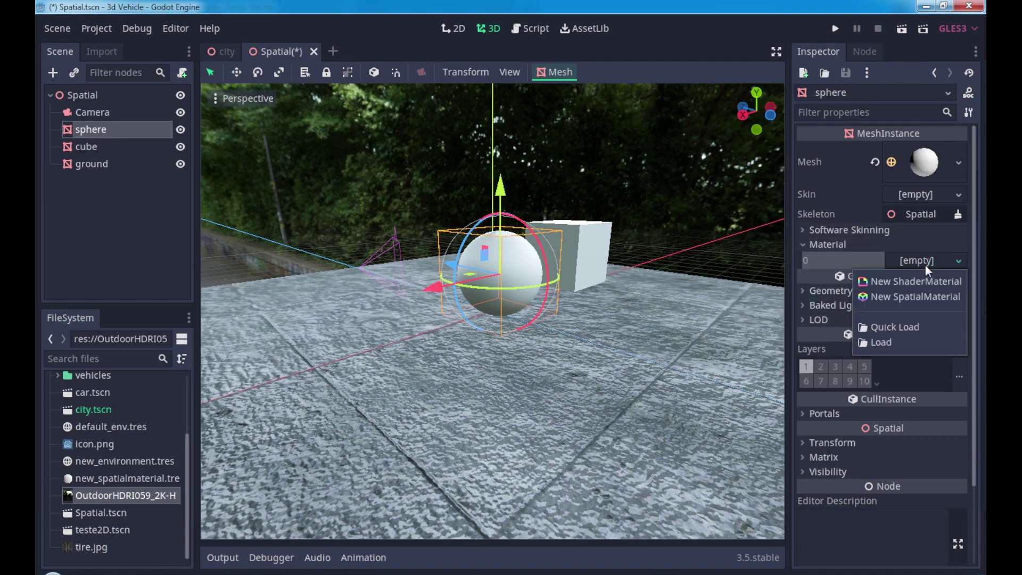
{"action": "left_click", "coordinate": [923, 296]}
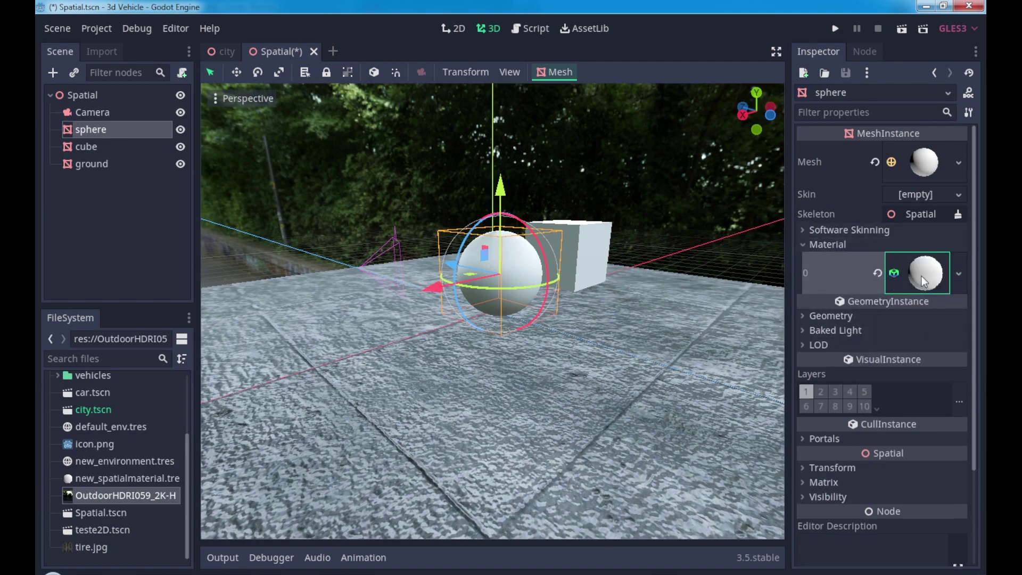
{"action": "left_click", "coordinate": [922, 275]}
- Set the sphere material's Metallic to 1 and Roughness to 0
{"action": "scroll", "coordinate": [866, 480], "scroll_direction": "down", "scroll_amount": 2}
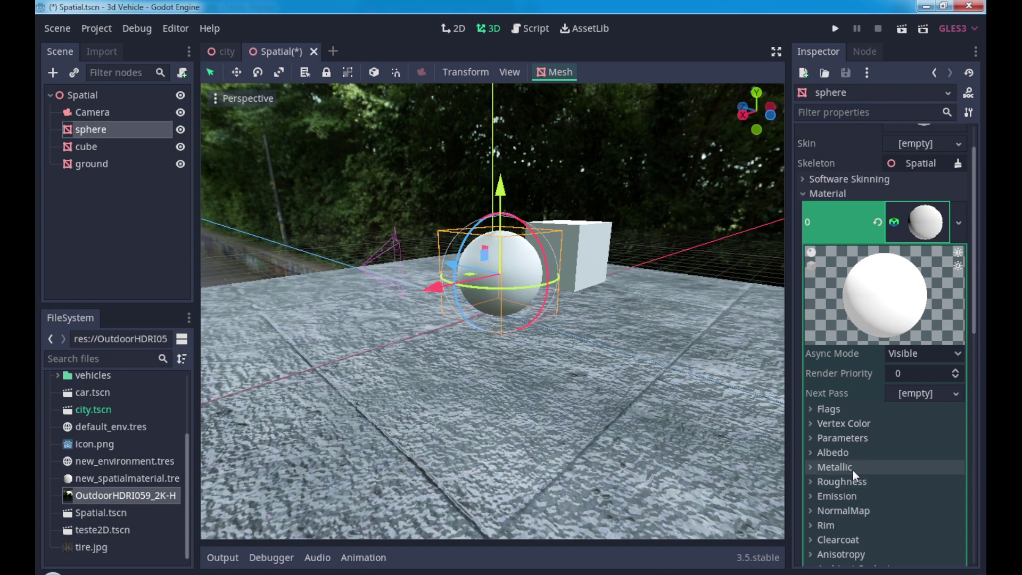
{"action": "left_click", "coordinate": [852, 467]}
{"action": "left_click", "coordinate": [899, 487]}
{"action": "left_click_drag", "start_coordinate": [899, 484], "coordinate": [961, 485]}
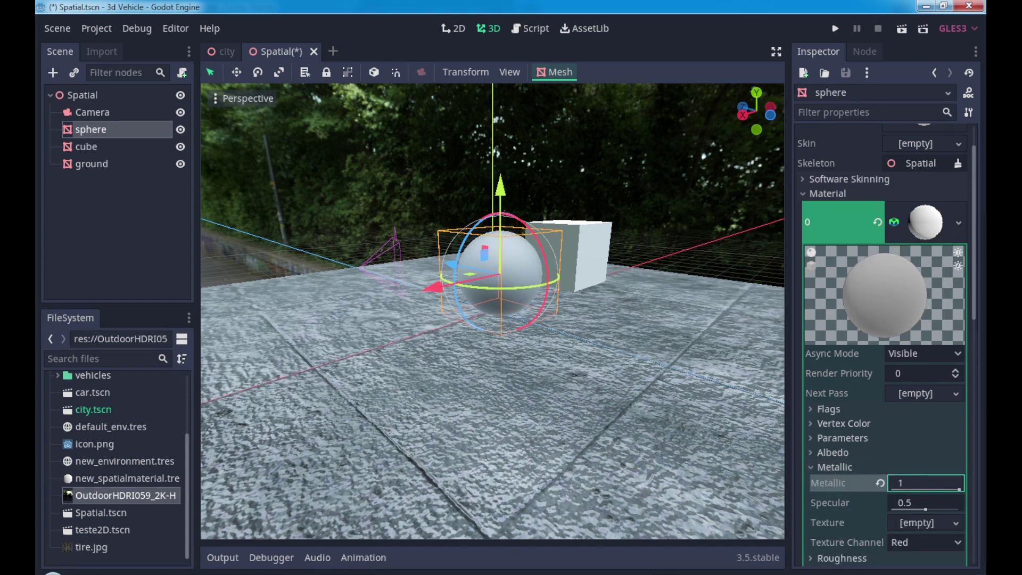
{"action": "scroll", "coordinate": [864, 477], "scroll_direction": "down", "scroll_amount": 4}
{"action": "left_click", "coordinate": [862, 458]}
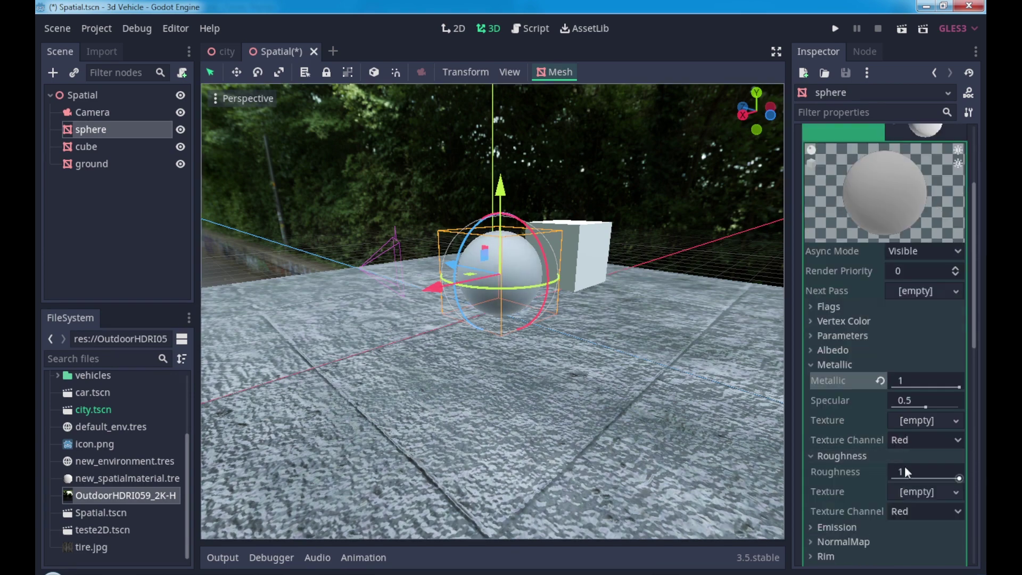
{"action": "left_click", "coordinate": [907, 477]}
{"action": "left_click_drag", "start_coordinate": [908, 478], "coordinate": [889, 478]}
- Orbit the view to see the chrome sphere reflecting the forest path
{"action": "middle_click_drag", "start_coordinate": [667, 346], "coordinate": [541, 331]}
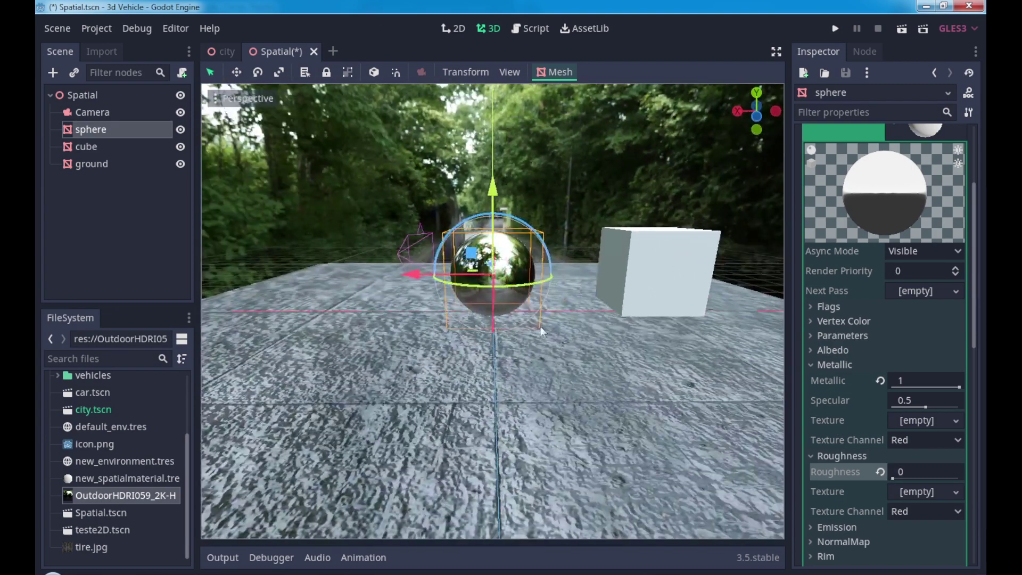
{"action": "scroll", "coordinate": [493, 264], "scroll_direction": "up", "scroll_amount": 3}
{"action": "mouse_move", "coordinate": [501, 267]}
{"action": "middle_mouse_down"}
{"action": "mouse_move", "coordinate": [471, 256]}
{"action": "mouse_move", "coordinate": [615, 269]}
{"action": "mouse_move", "coordinate": [656, 314]}
{"action": "middle_mouse_up"}
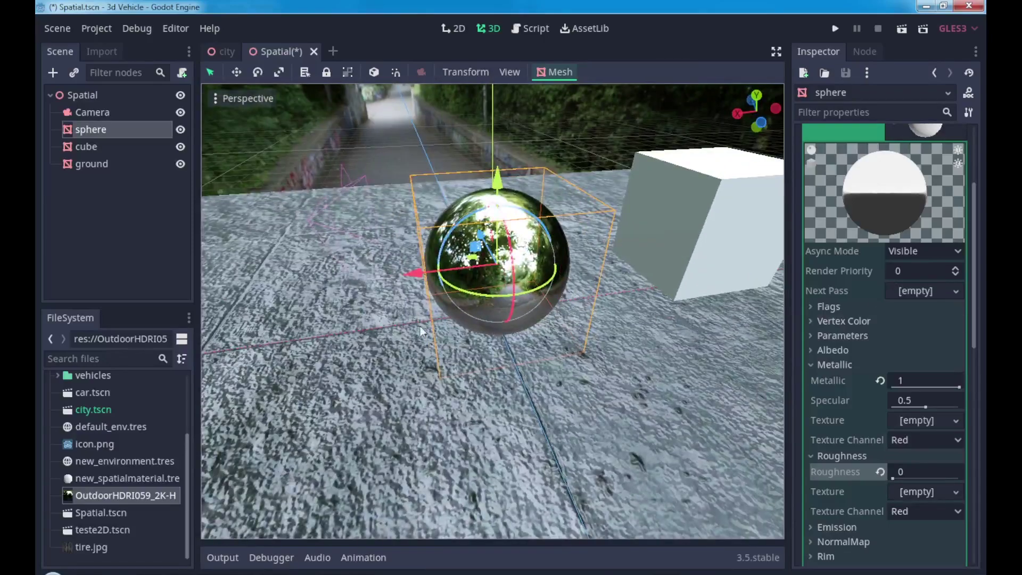
{"action": "mouse_move", "coordinate": [420, 326]}
{"action": "middle_mouse_down"}
{"action": "mouse_move", "coordinate": [522, 271]}
{"action": "mouse_move", "coordinate": [619, 295]}
{"action": "mouse_move", "coordinate": [507, 323]}
{"action": "mouse_move", "coordinate": [399, 292]}
{"action": "mouse_move", "coordinate": [510, 229]}
{"action": "middle_mouse_up"}
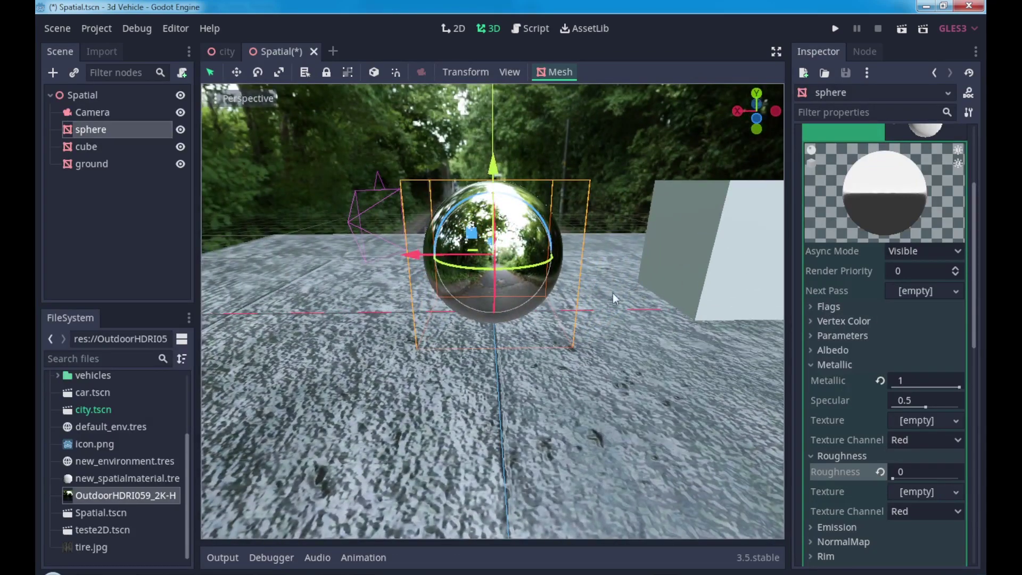
{"action": "middle_click_drag", "start_coordinate": [402, 347], "coordinate": [462, 355]}
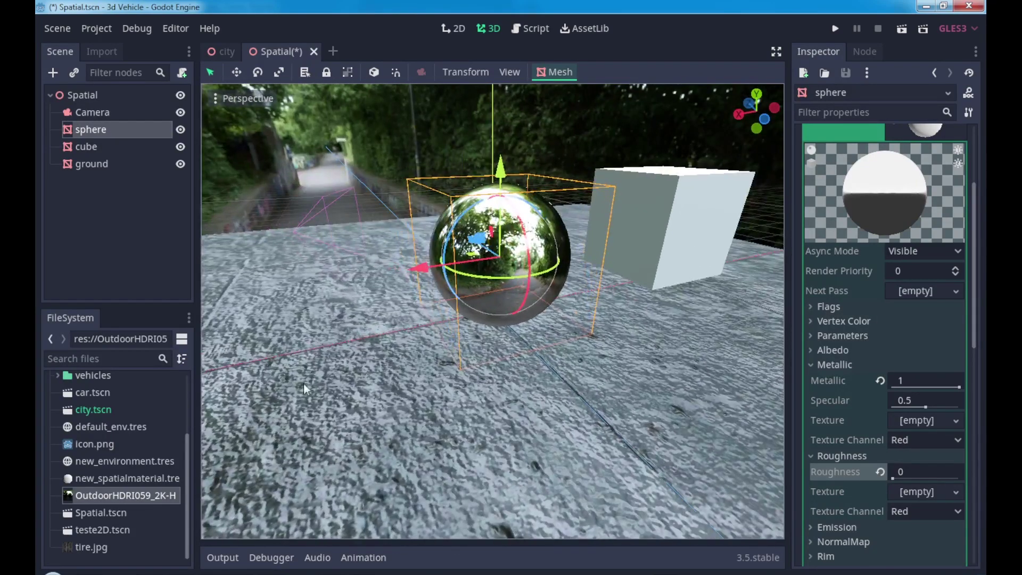
- Preview new_environment.tres's 2048x1024 panorama, test Sky Custom FOV and Energy, resetting Energy to 1
{"action": "double_click", "coordinate": [161, 461]}
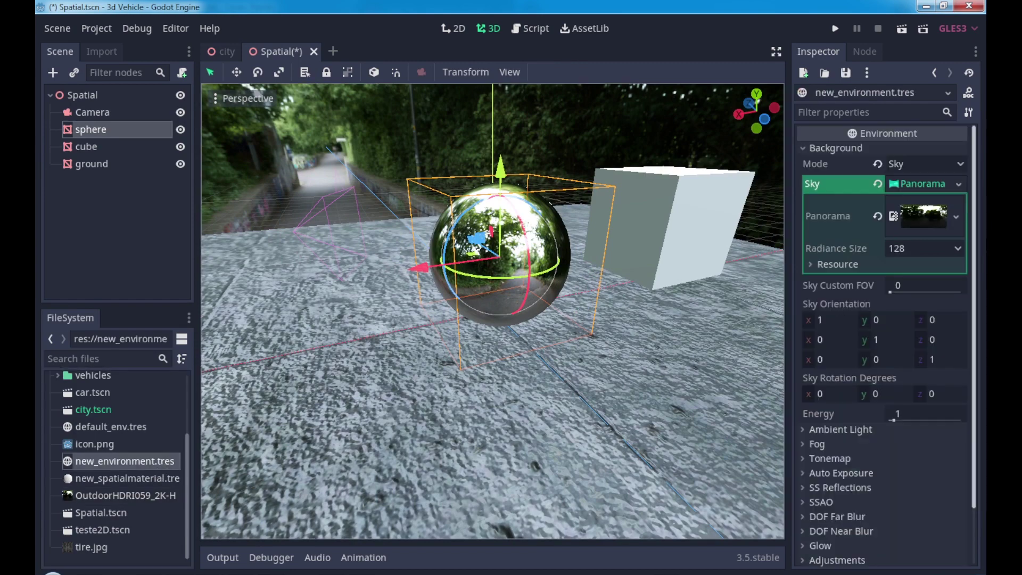
{"action": "left_click", "coordinate": [918, 215]}
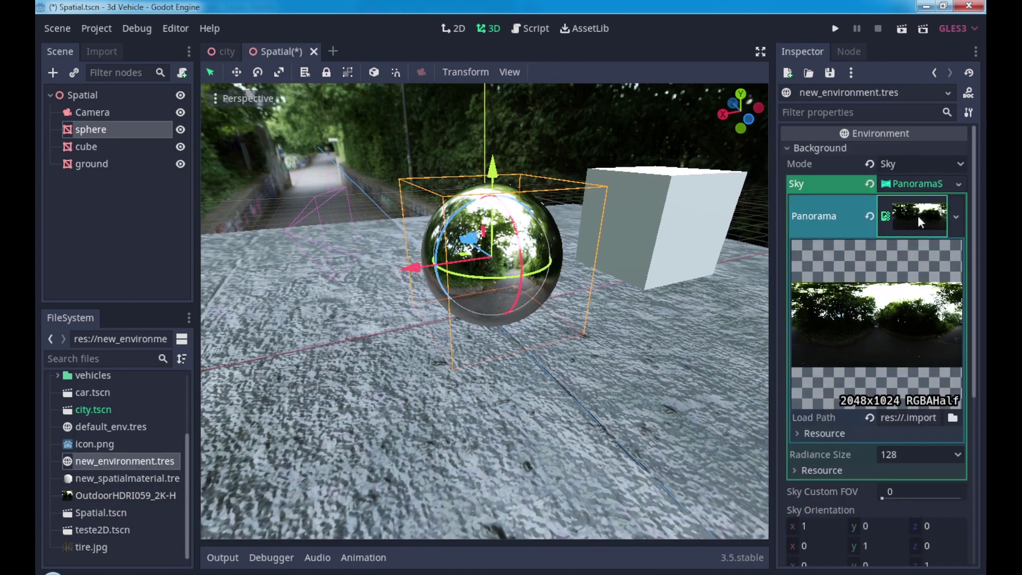
{"action": "scroll", "coordinate": [887, 452], "scroll_direction": "down", "scroll_amount": 2}
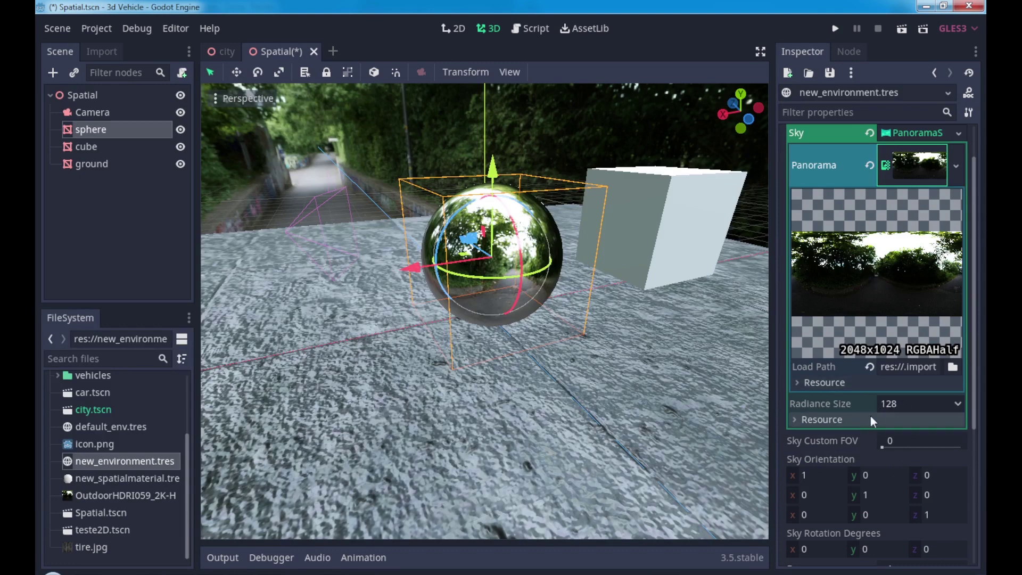
{"action": "mouse_move", "coordinate": [883, 447]}
{"action": "left_mouse_down"}
{"action": "mouse_move", "coordinate": [898, 448]}
{"action": "mouse_move", "coordinate": [873, 448]}
{"action": "left_mouse_up"}
{"action": "scroll", "coordinate": [465, 324], "scroll_direction": "down", "scroll_amount": 3}
{"action": "scroll", "coordinate": [905, 442], "scroll_direction": "down", "scroll_amount": 4}
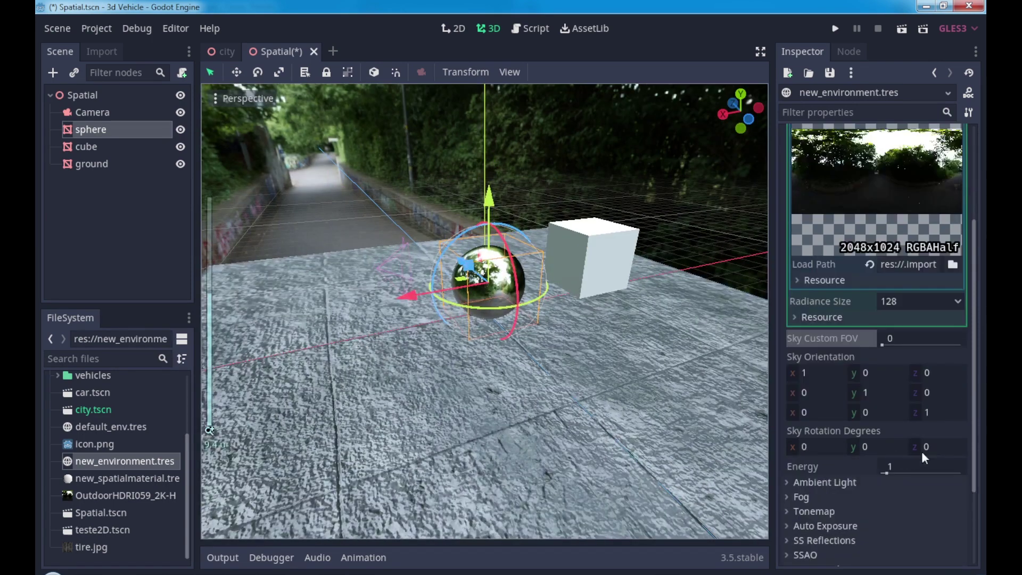
{"action": "left_click_drag", "start_coordinate": [882, 473], "coordinate": [889, 475]}
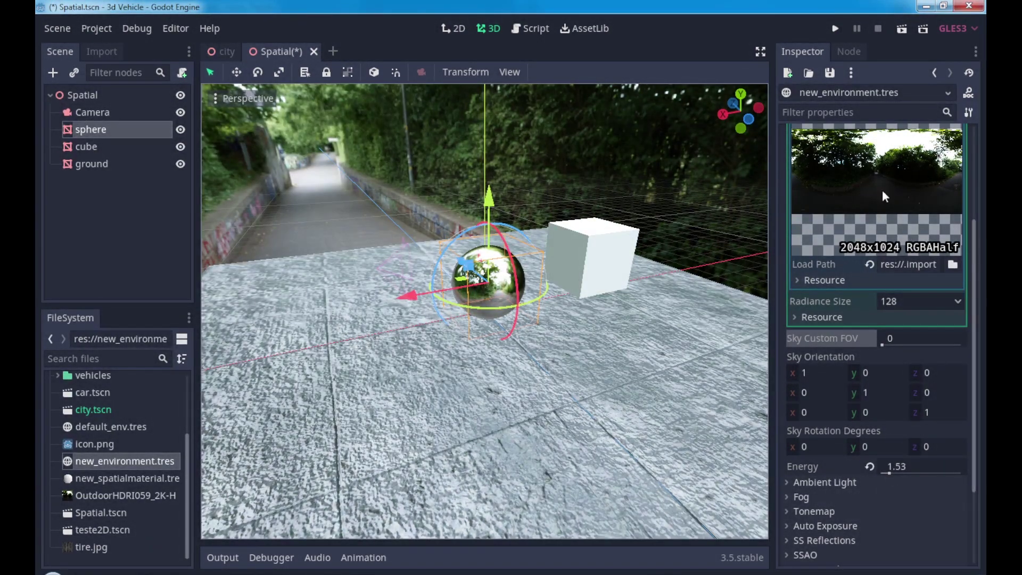
{"action": "left_click", "coordinate": [871, 468]}
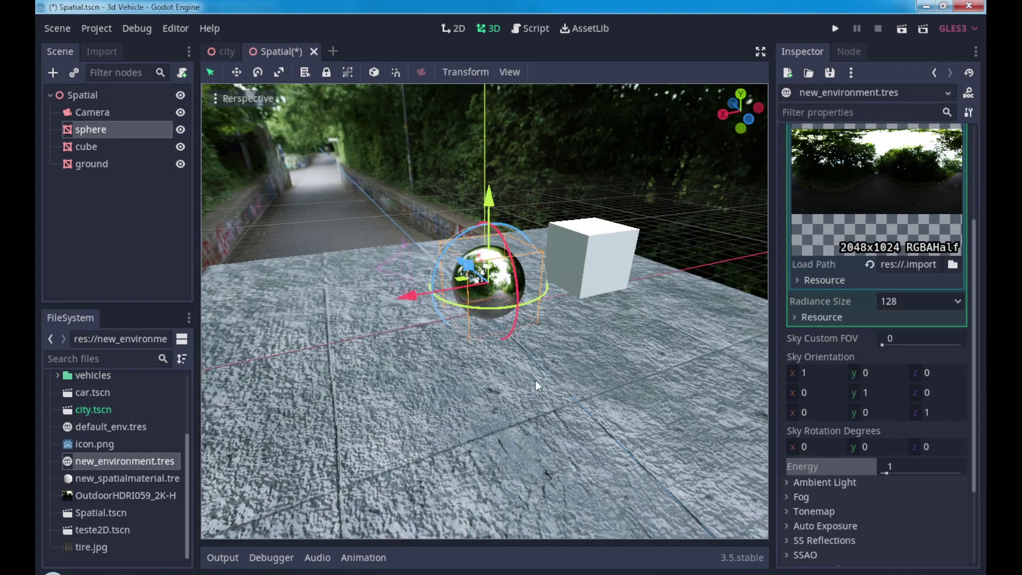
- Orbit the view to look down on the cube
{"action": "middle_click_drag", "start_coordinate": [536, 380], "coordinate": [590, 333]}
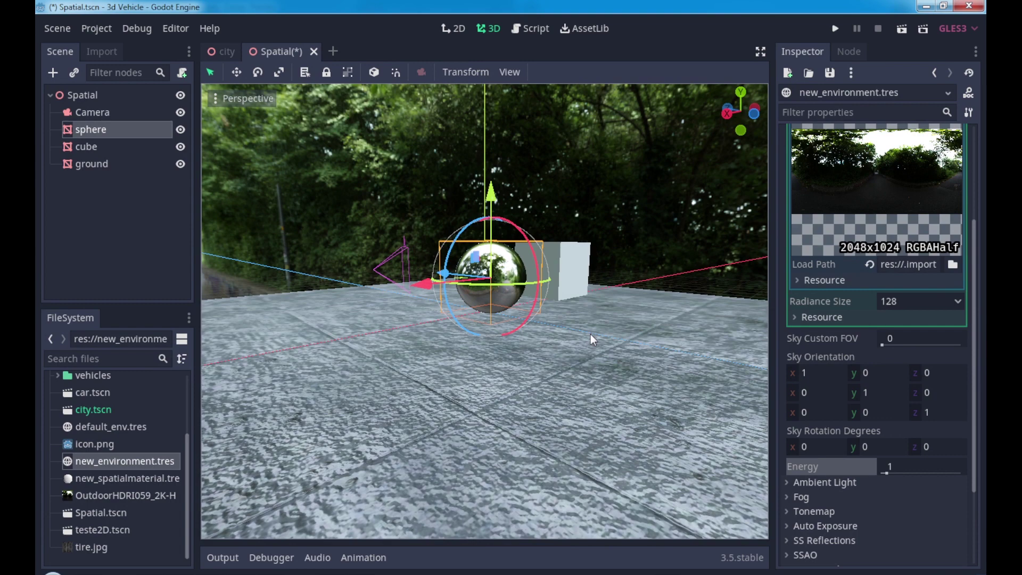
{"action": "scroll", "coordinate": [843, 461], "scroll_direction": "down", "scroll_amount": 4}
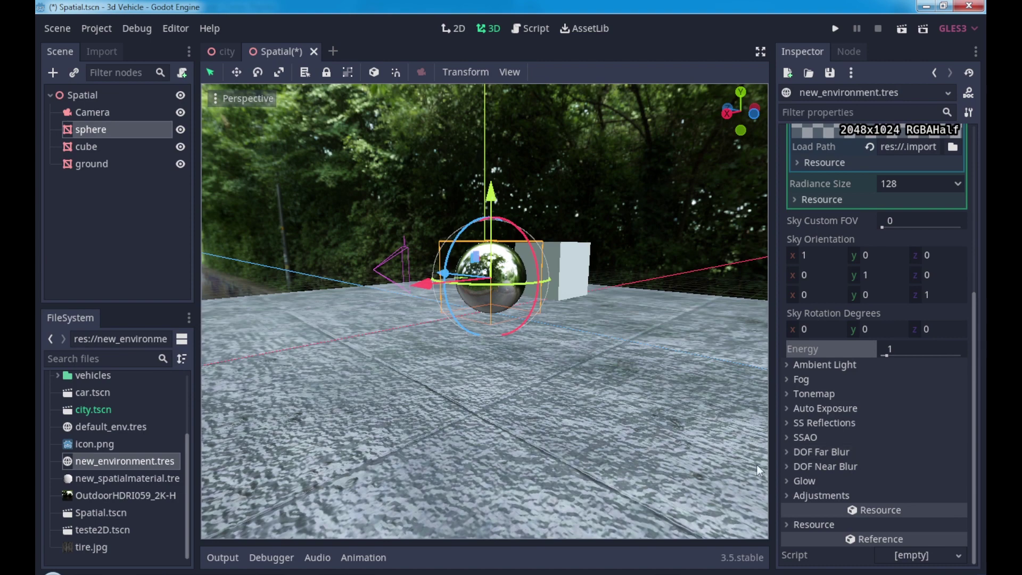
{"action": "middle_click_drag", "start_coordinate": [566, 266], "coordinate": [554, 292]}
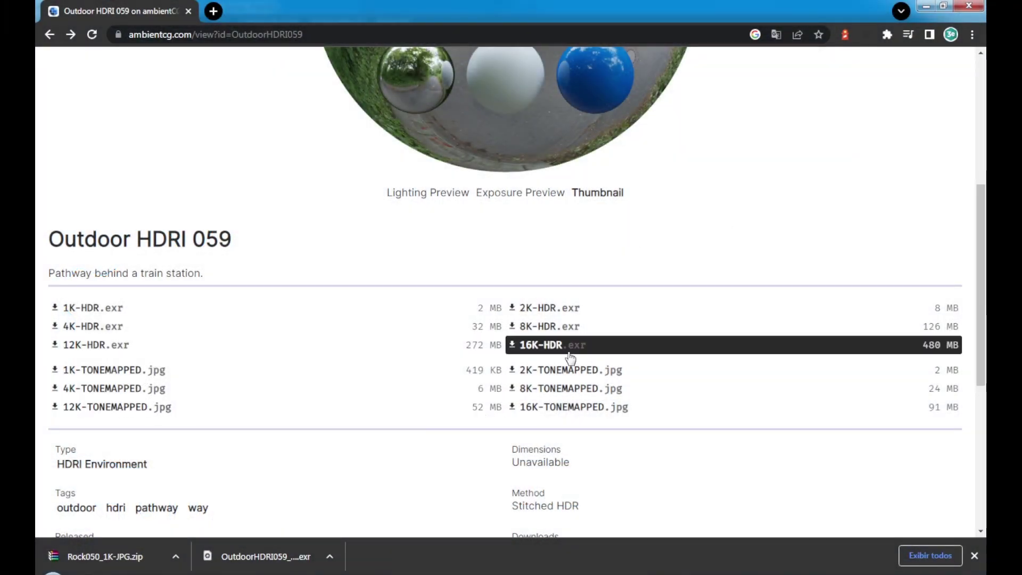
{"action": "scroll", "coordinate": [588, 349], "scroll_direction": "up", "scroll_amount": 6}
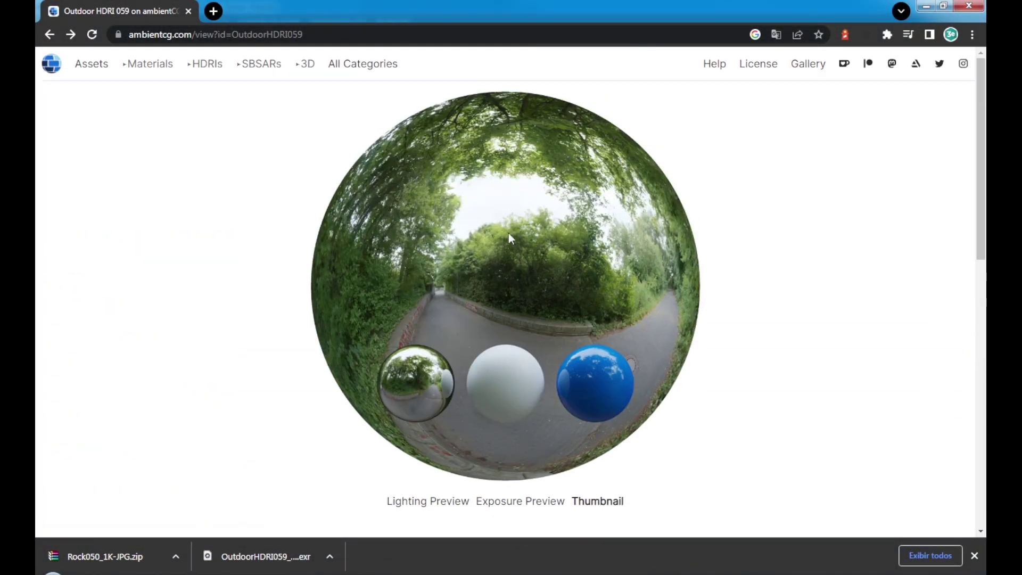
{"action": "left_click", "coordinate": [152, 67]}
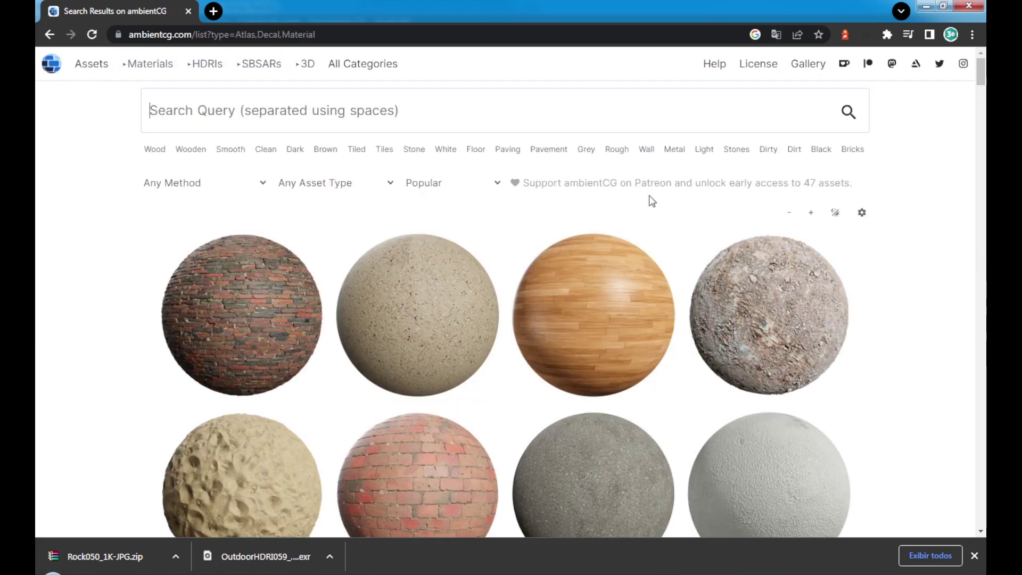
{"action": "scroll", "coordinate": [650, 199], "scroll_direction": "down", "scroll_amount": 1}
{"action": "scroll", "coordinate": [441, 235], "scroll_direction": "up", "scroll_amount": 1}
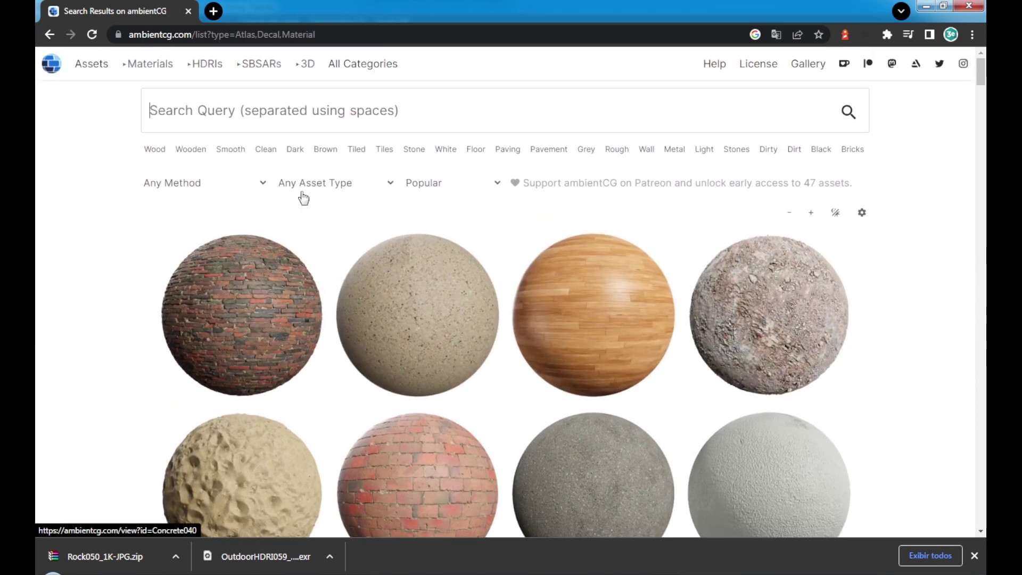
{"action": "left_click", "coordinate": [192, 183]}
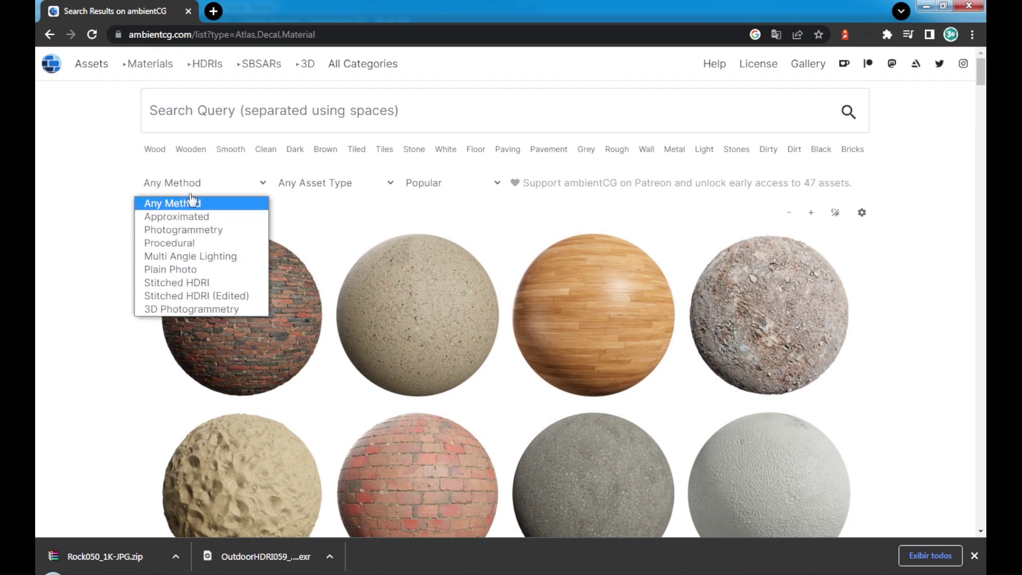
{"action": "left_click", "coordinate": [320, 186]}
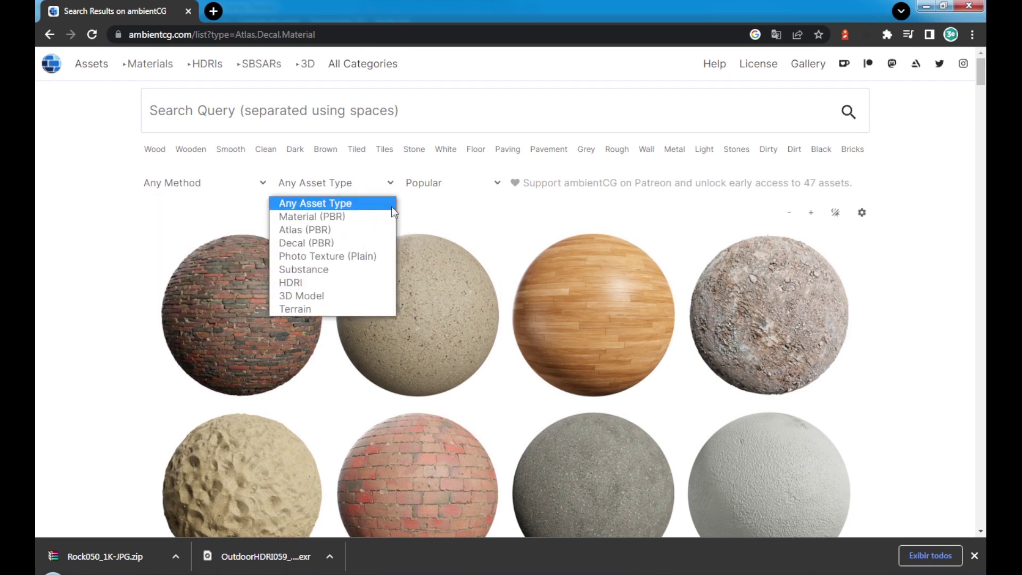
{"action": "left_click", "coordinate": [914, 288]}
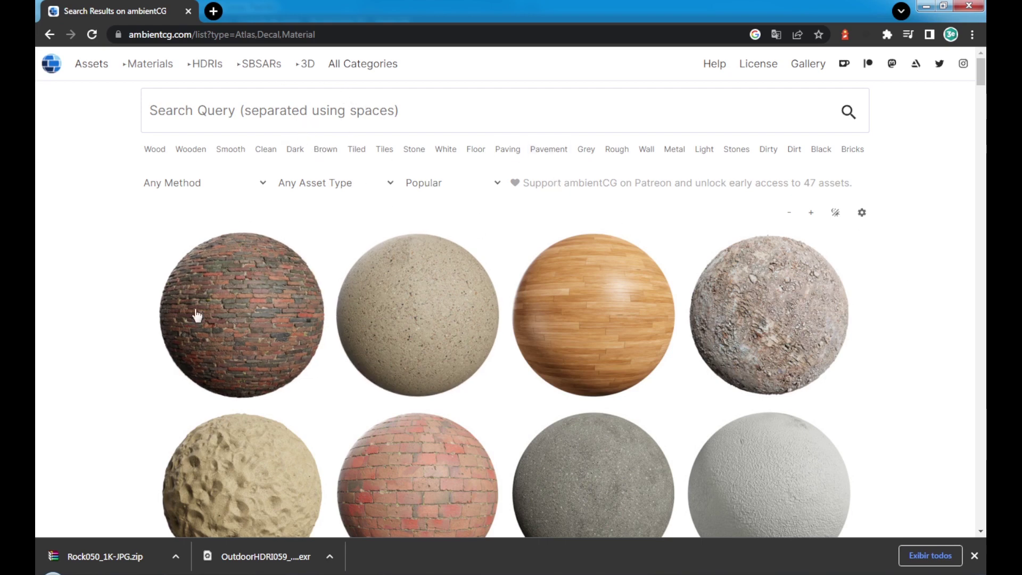
{"action": "scroll", "coordinate": [552, 201], "scroll_direction": "down", "scroll_amount": 2}
{"action": "scroll", "coordinate": [643, 205], "scroll_direction": "down", "scroll_amount": 3}
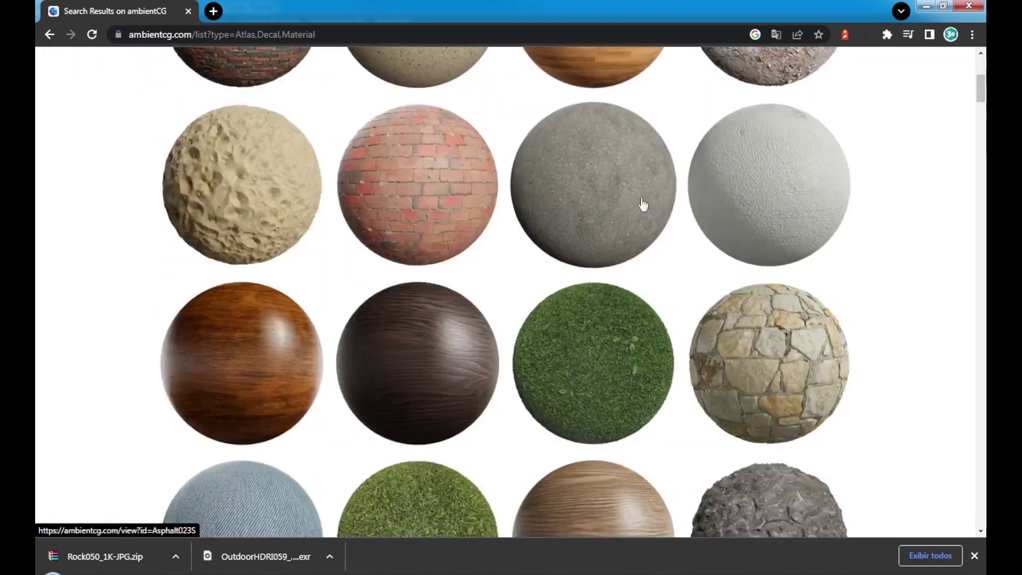
{"action": "scroll", "coordinate": [682, 240], "scroll_direction": "down", "scroll_amount": 4}
{"action": "scroll", "coordinate": [349, 222], "scroll_direction": "up", "scroll_amount": 8}
{"action": "scroll", "coordinate": [349, 190], "scroll_direction": "up", "scroll_amount": 1}
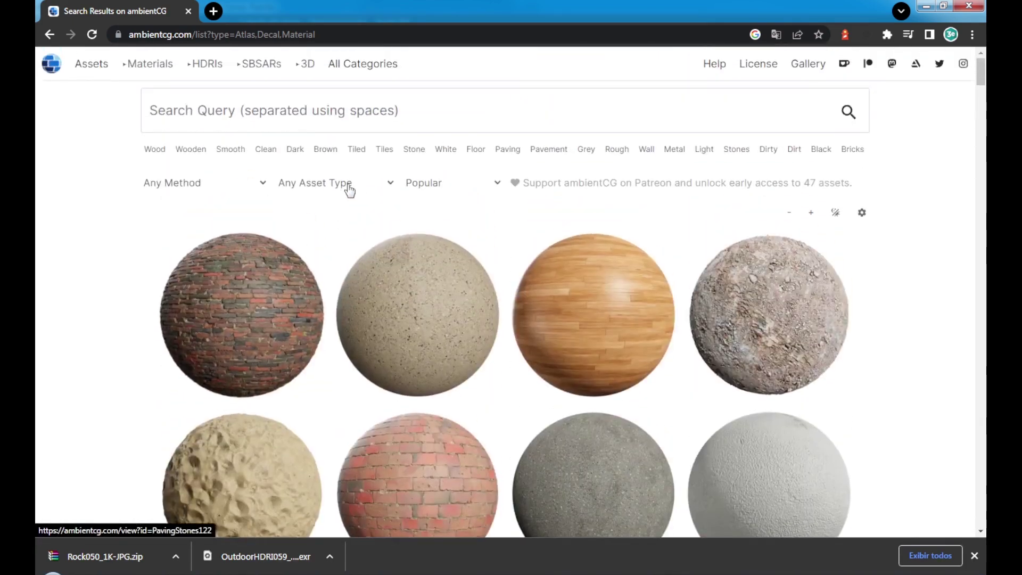
{"action": "scroll", "coordinate": [527, 289], "scroll_direction": "down", "scroll_amount": 2}
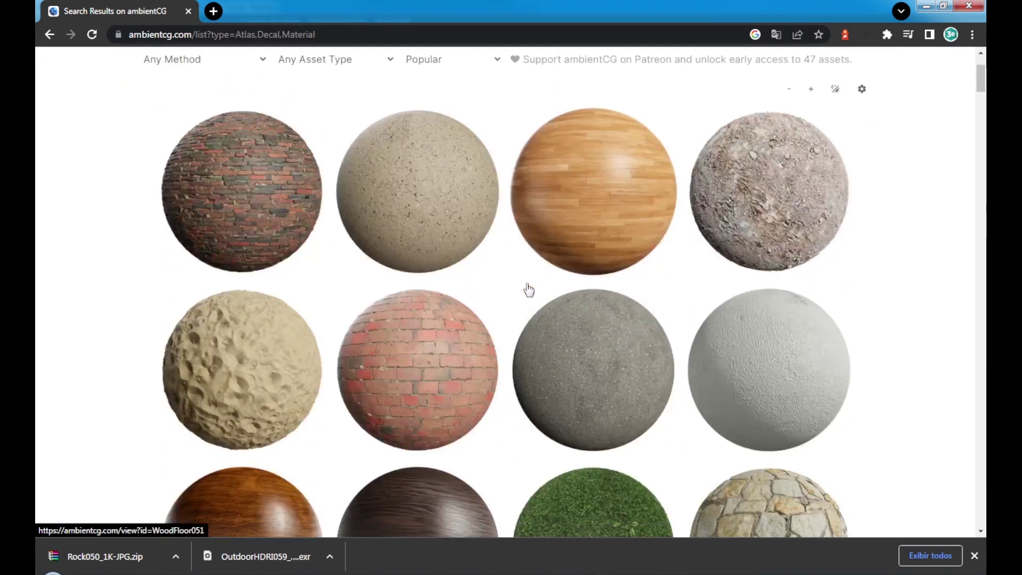
{"action": "scroll", "coordinate": [529, 289], "scroll_direction": "down", "scroll_amount": 1}
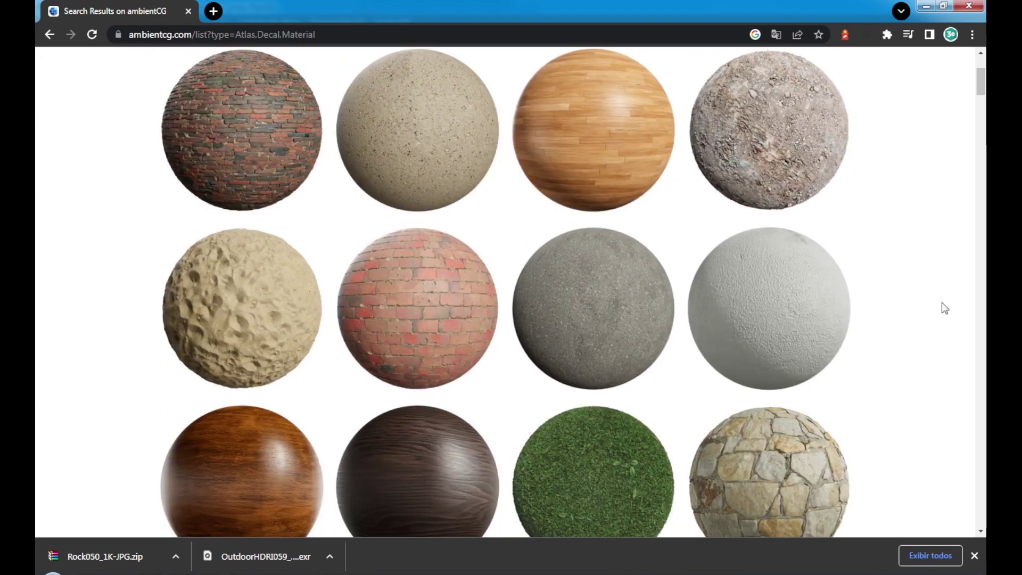
{"action": "scroll", "coordinate": [943, 308], "scroll_direction": "down", "scroll_amount": 2}
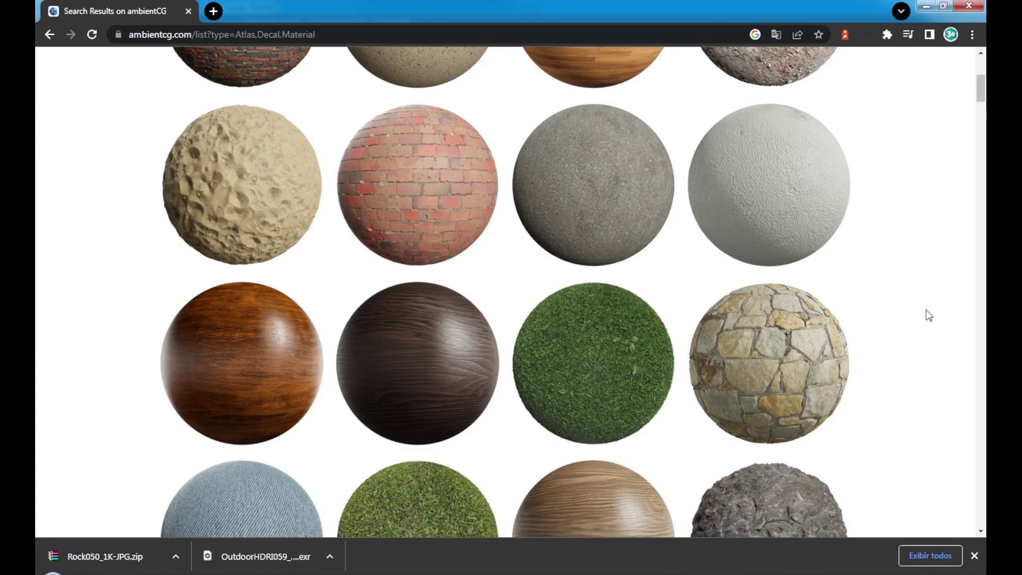
{"action": "scroll", "coordinate": [926, 314], "scroll_direction": "down", "scroll_amount": 2}
{"action": "scroll", "coordinate": [926, 314], "scroll_direction": "down", "scroll_amount": 2}
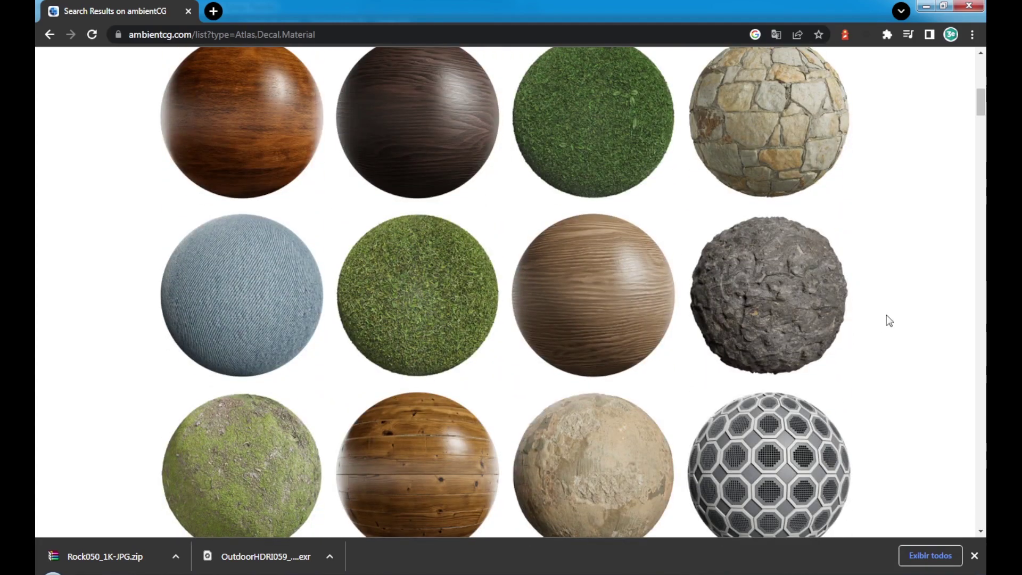
{"action": "scroll", "coordinate": [755, 309], "scroll_direction": "down", "scroll_amount": 6}
{"action": "scroll", "coordinate": [661, 210], "scroll_direction": "down", "scroll_amount": 6}
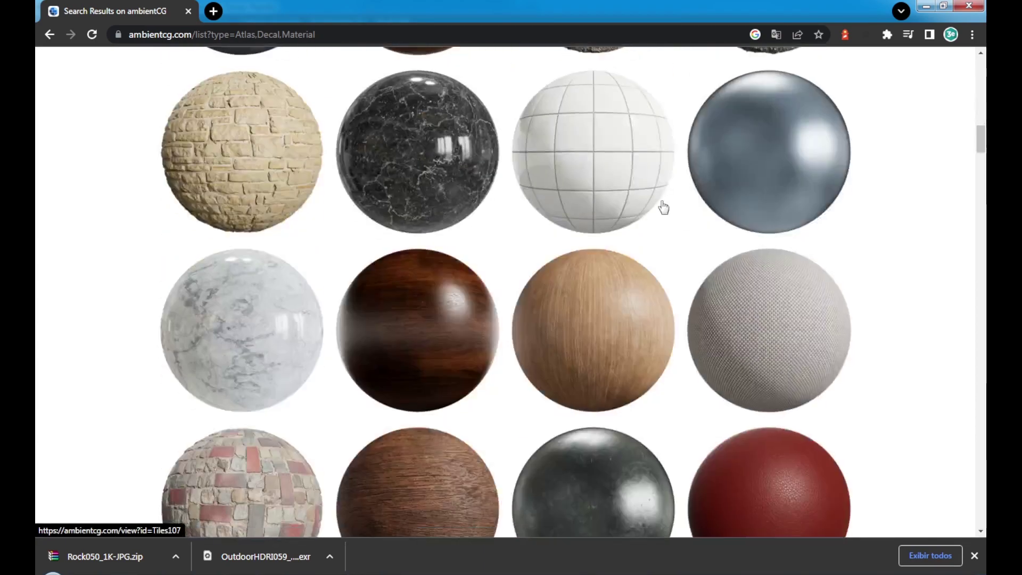
{"action": "scroll", "coordinate": [726, 287], "scroll_direction": "down", "scroll_amount": 6}
{"action": "scroll", "coordinate": [804, 335], "scroll_direction": "down", "scroll_amount": 6}
{"action": "scroll", "coordinate": [807, 330], "scroll_direction": "up", "scroll_amount": 4}
{"action": "scroll", "coordinate": [787, 242], "scroll_direction": "up", "scroll_amount": 1}
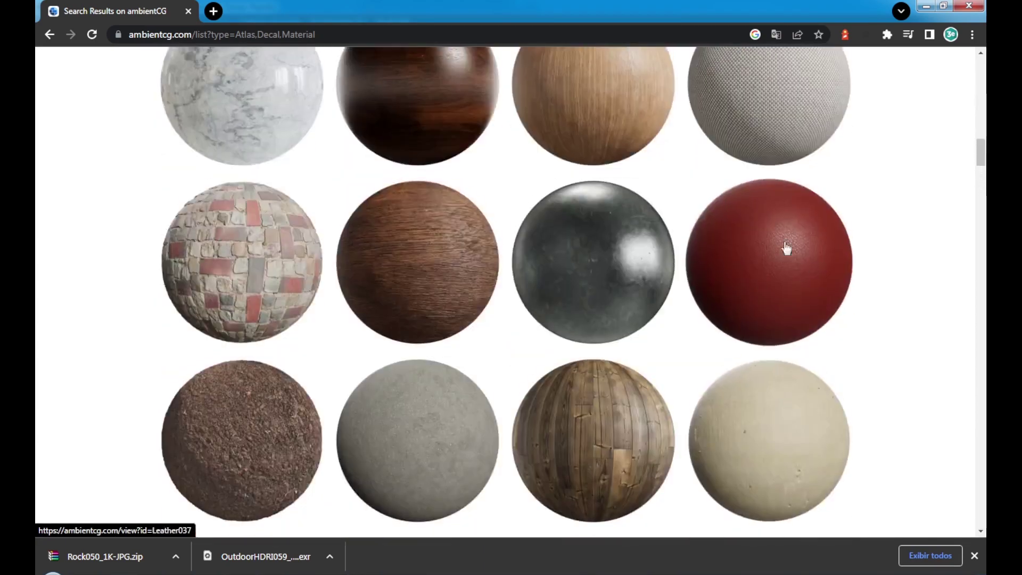
{"action": "scroll", "coordinate": [759, 270], "scroll_direction": "up", "scroll_amount": 4}
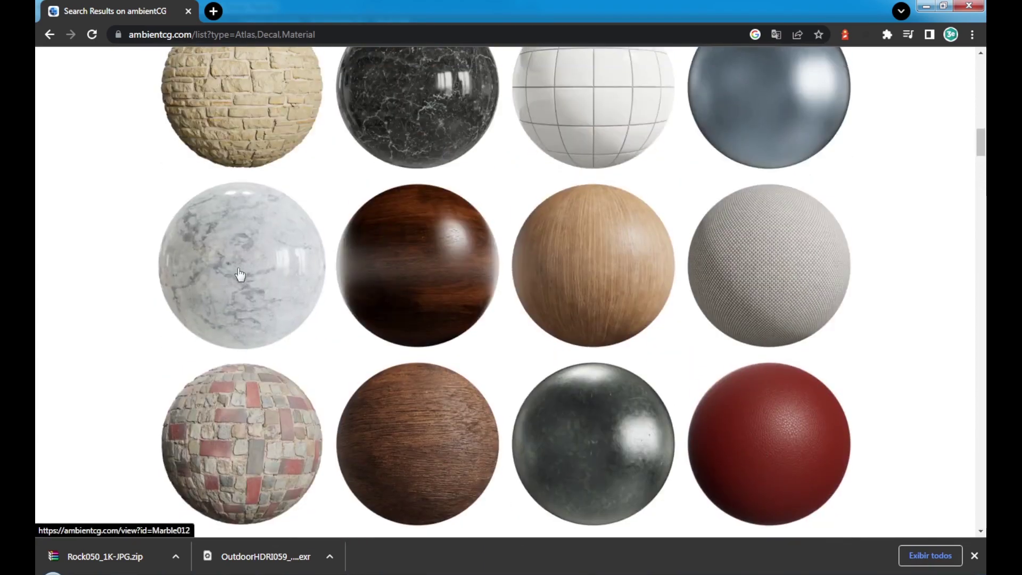
{"action": "scroll", "coordinate": [434, 290], "scroll_direction": "down", "scroll_amount": 6}
{"action": "scroll", "coordinate": [468, 286], "scroll_direction": "down", "scroll_amount": 4}
{"action": "scroll", "coordinate": [548, 309], "scroll_direction": "down", "scroll_amount": 3}
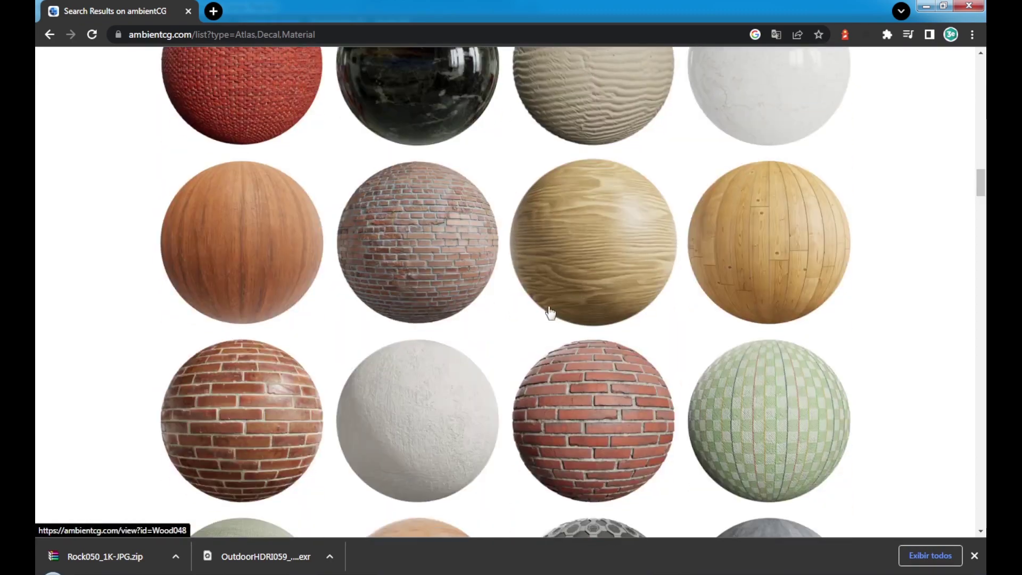
{"action": "scroll", "coordinate": [666, 315], "scroll_direction": "up", "scroll_amount": 3}
{"action": "scroll", "coordinate": [756, 243], "scroll_direction": "up", "scroll_amount": 7}
{"action": "scroll", "coordinate": [756, 243], "scroll_direction": "up", "scroll_amount": 5}
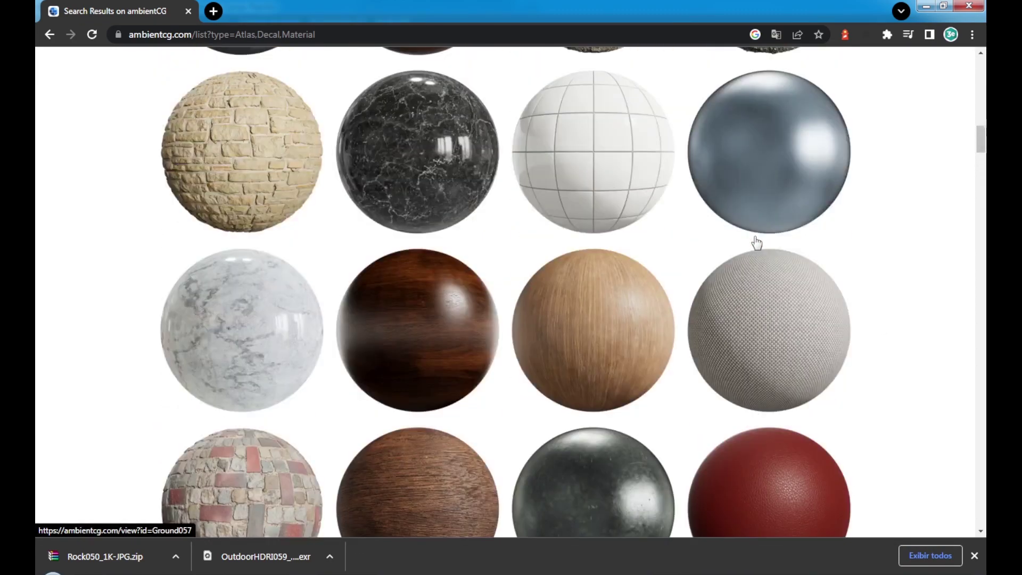
{"action": "scroll", "coordinate": [756, 243], "scroll_direction": "up", "scroll_amount": 5}
{"action": "scroll", "coordinate": [756, 243], "scroll_direction": "up", "scroll_amount": 2}
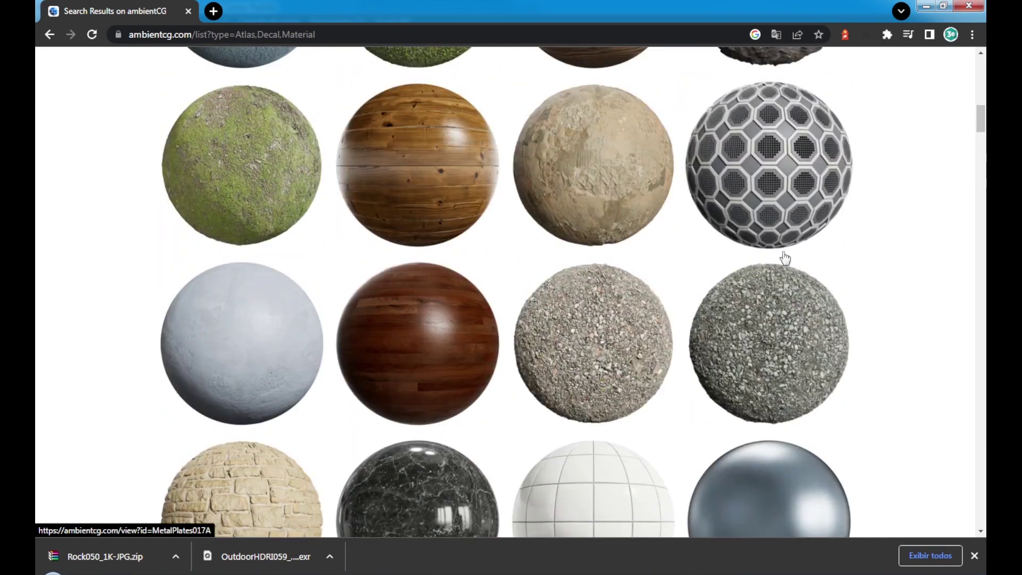
{"action": "scroll", "coordinate": [785, 255], "scroll_direction": "up", "scroll_amount": 5}
- Open Rock 050 and save its 1K-JPG.zip into the 3D Vehicle folder
{"action": "left_click", "coordinate": [781, 258]}
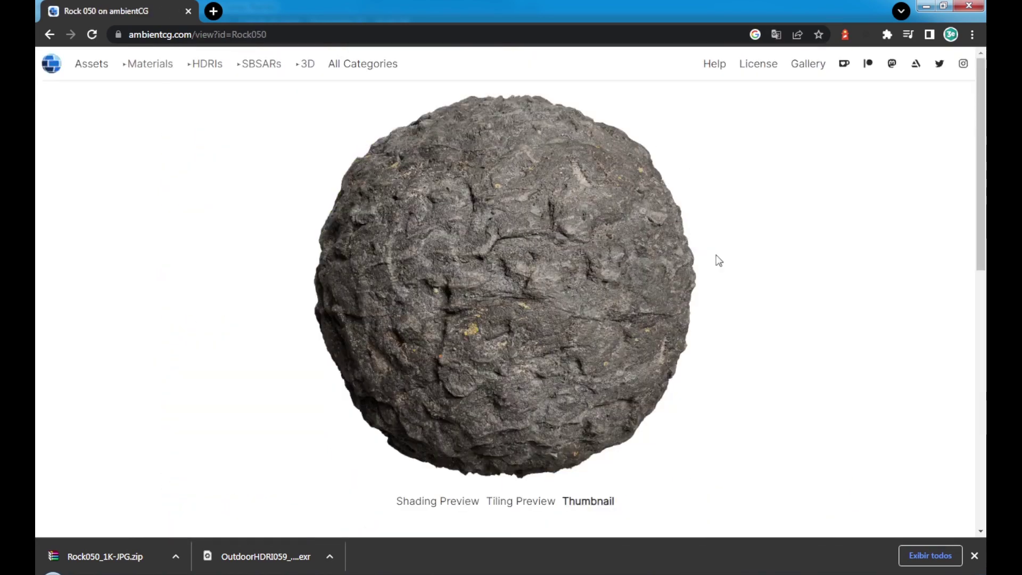
{"action": "scroll", "coordinate": [632, 231], "scroll_direction": "down", "scroll_amount": 6}
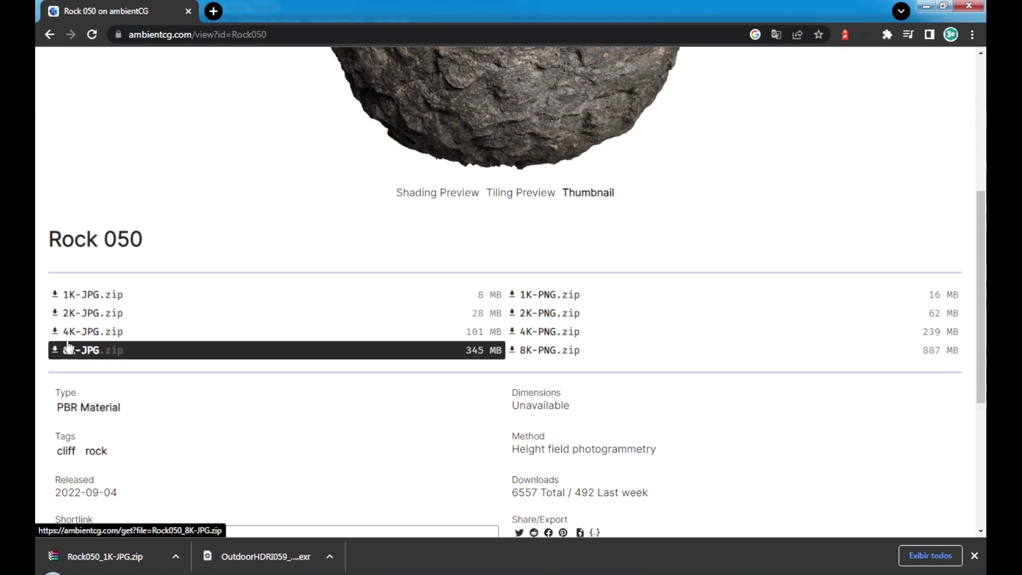
{"action": "left_click", "coordinate": [87, 294]}
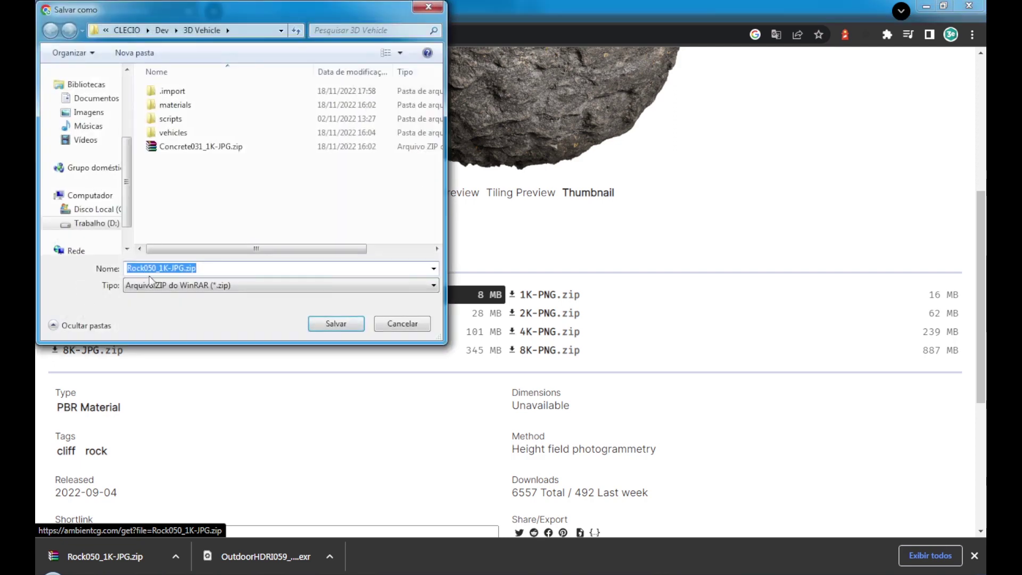
{"action": "left_click", "coordinate": [351, 326]}
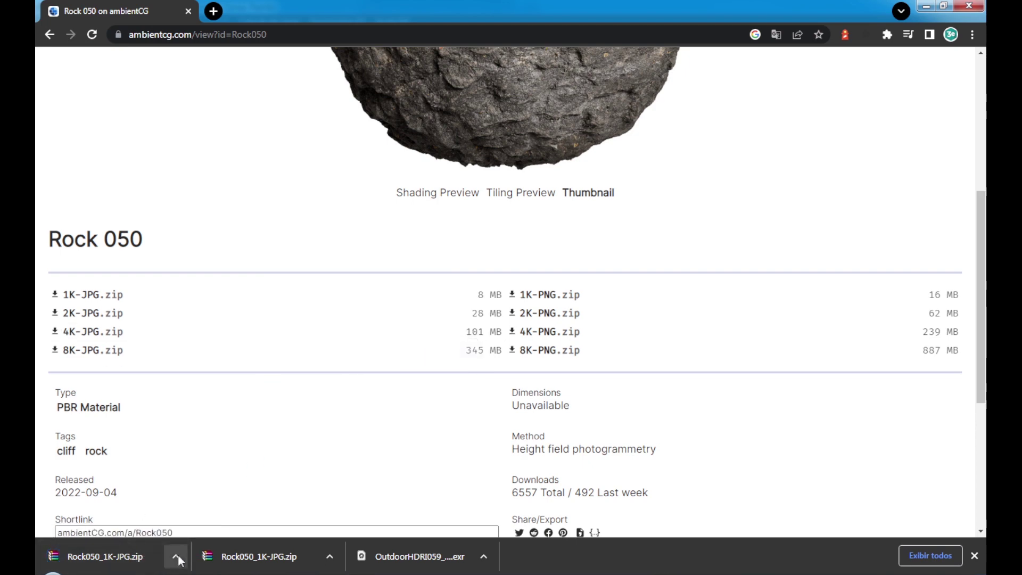
{"action": "left_click", "coordinate": [178, 554]}
- Show the Rock050 zip in its folder and extract it to Rock050_1K-JPG
{"action": "left_click", "coordinate": [213, 513]}
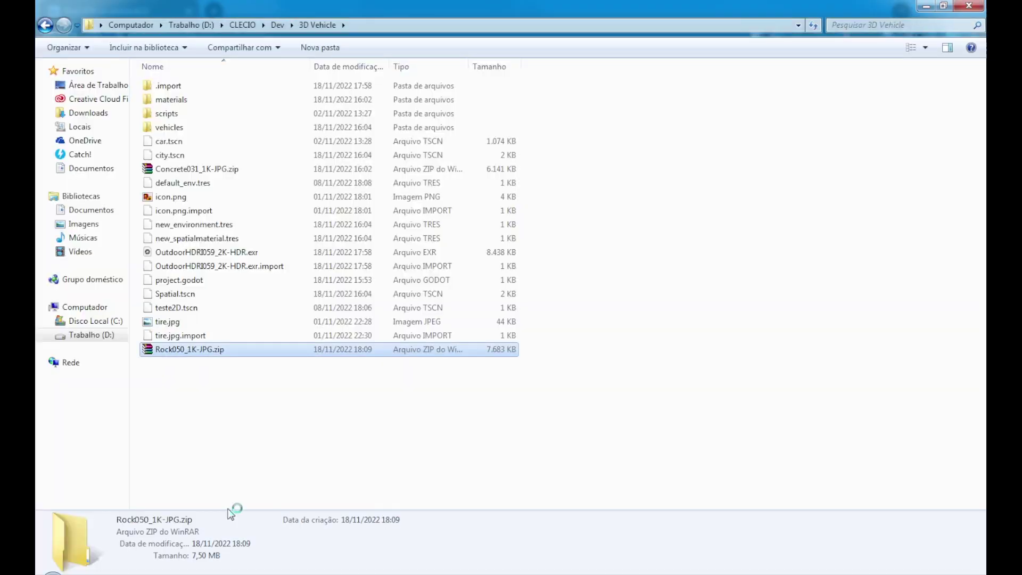
{"action": "right_click", "coordinate": [215, 347]}
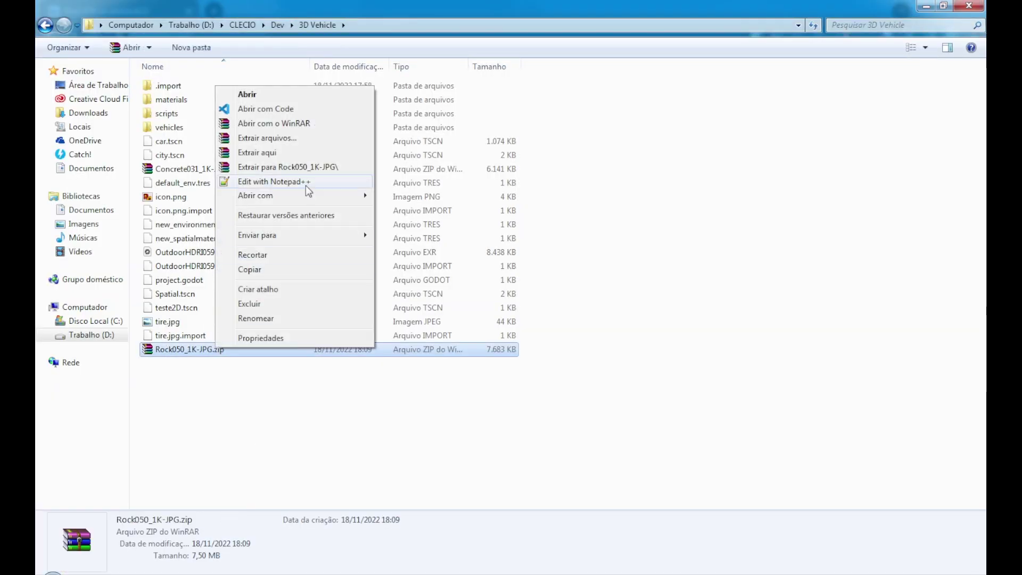
{"action": "left_click", "coordinate": [295, 167]}
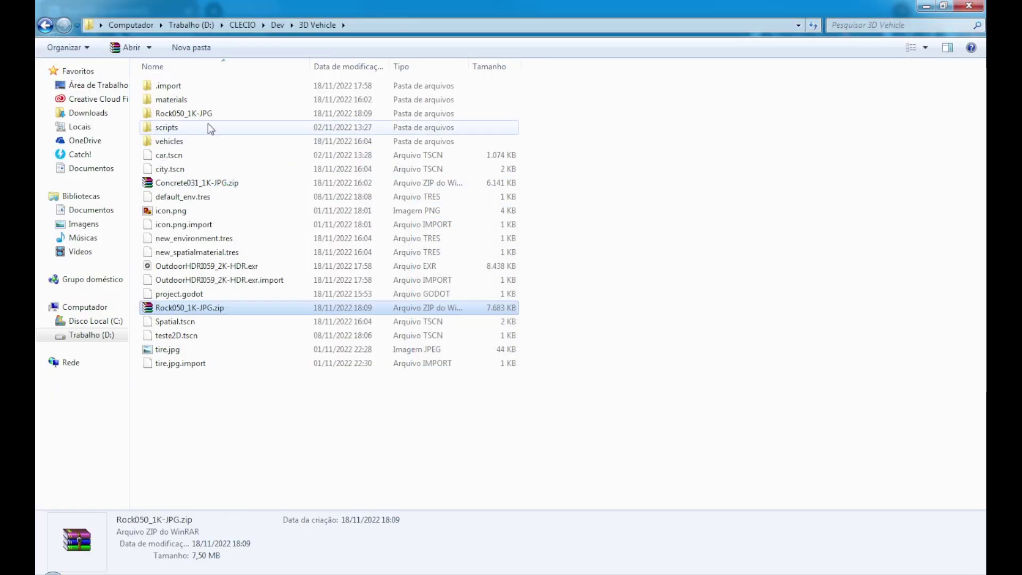
- Rename the extracted folder to rock, move it into materials, and open it
{"action": "left_click", "coordinate": [208, 116]}
{"action": "left_click", "coordinate": [207, 116]}
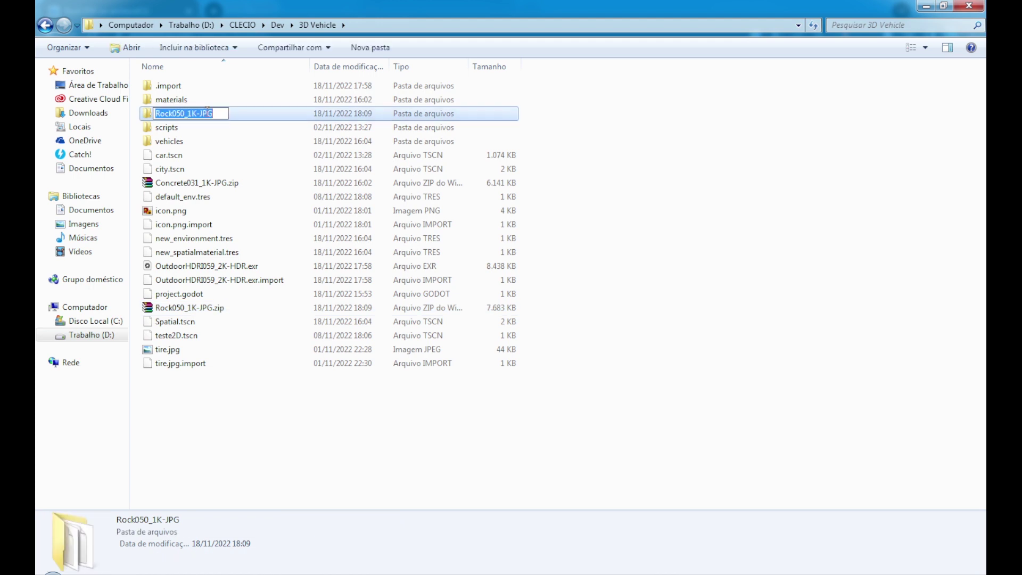
{"action": "type", "text": "ro"}
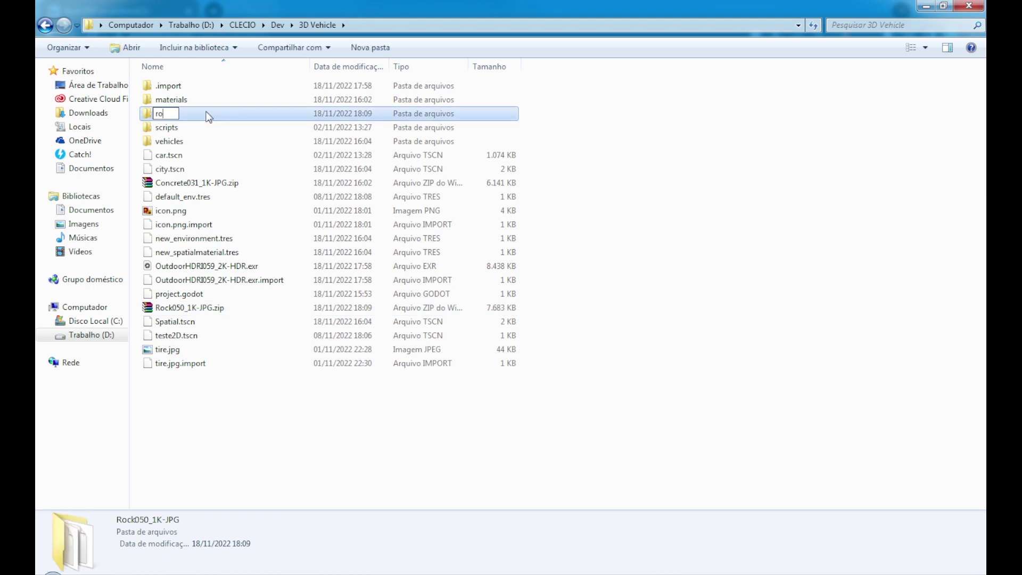
{"action": "type", "text": "ck"}
{"action": "key", "text": "Return"}
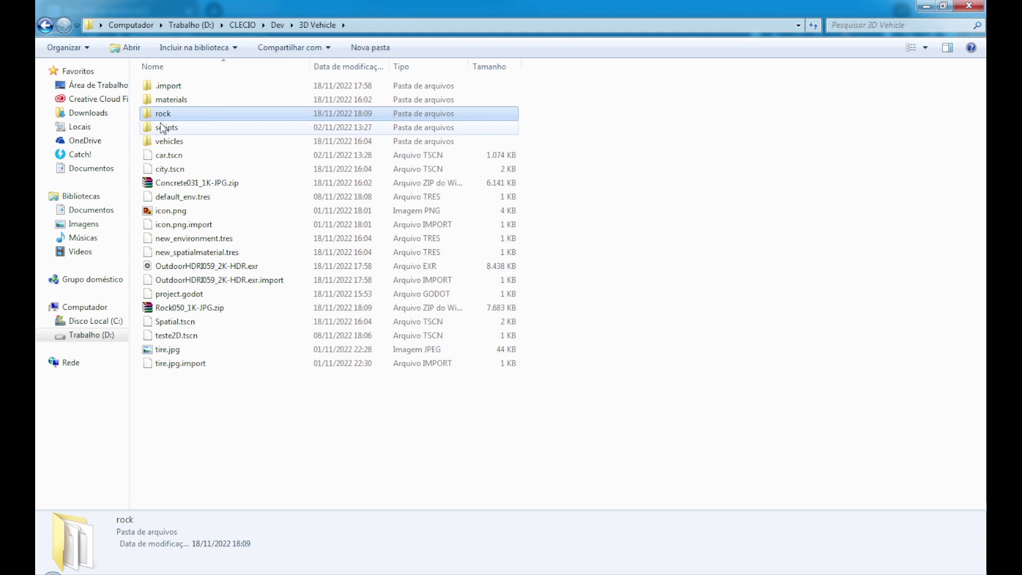
{"action": "left_click_drag", "start_coordinate": [186, 122], "coordinate": [189, 100]}
{"action": "double_click", "coordinate": [189, 99]}
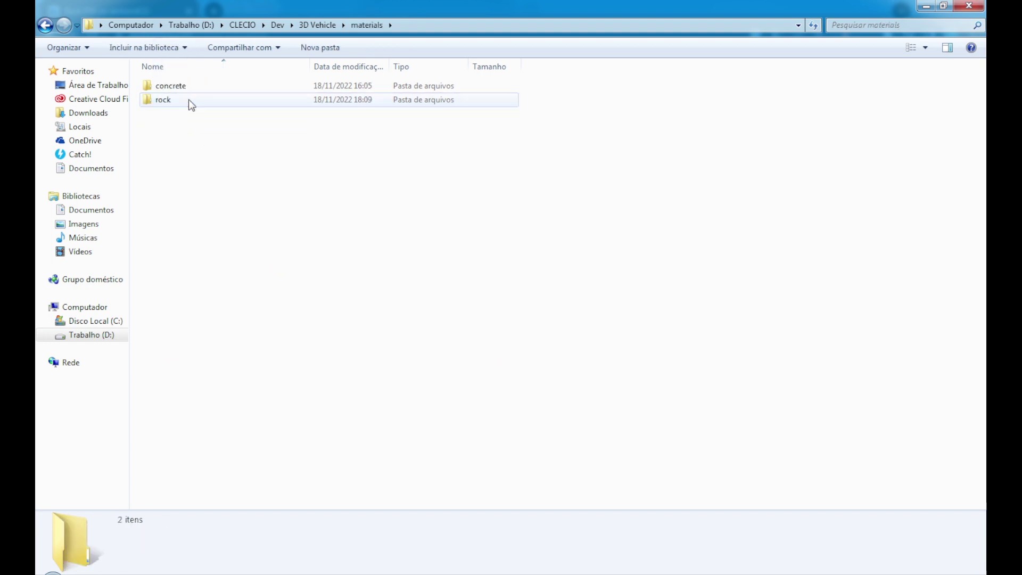
{"action": "double_click", "coordinate": [188, 99]}
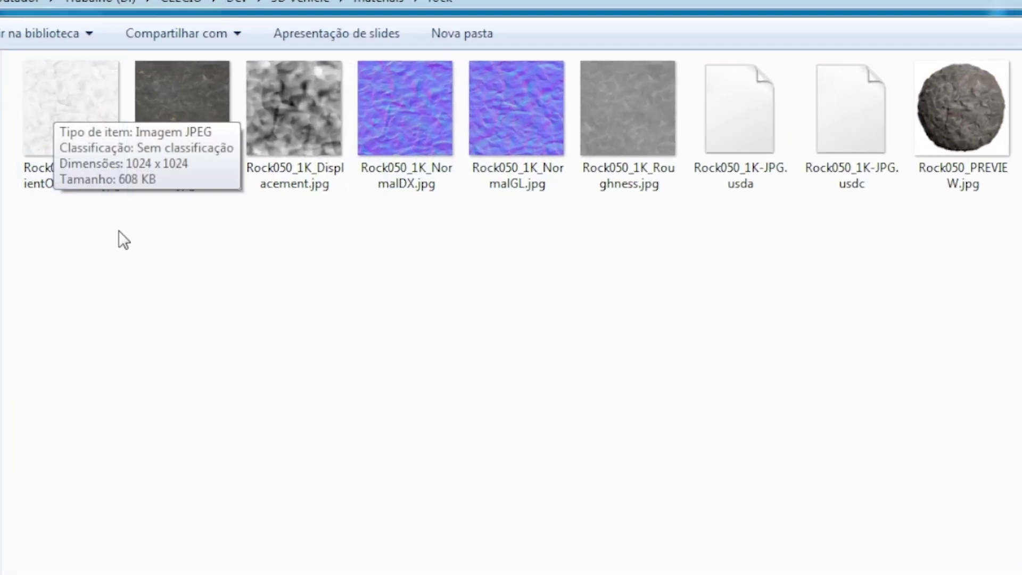
- Check the Rock050 texture files' details, then switch back to Godot Engine
{"action": "mouse_move", "coordinate": [50, 149]}
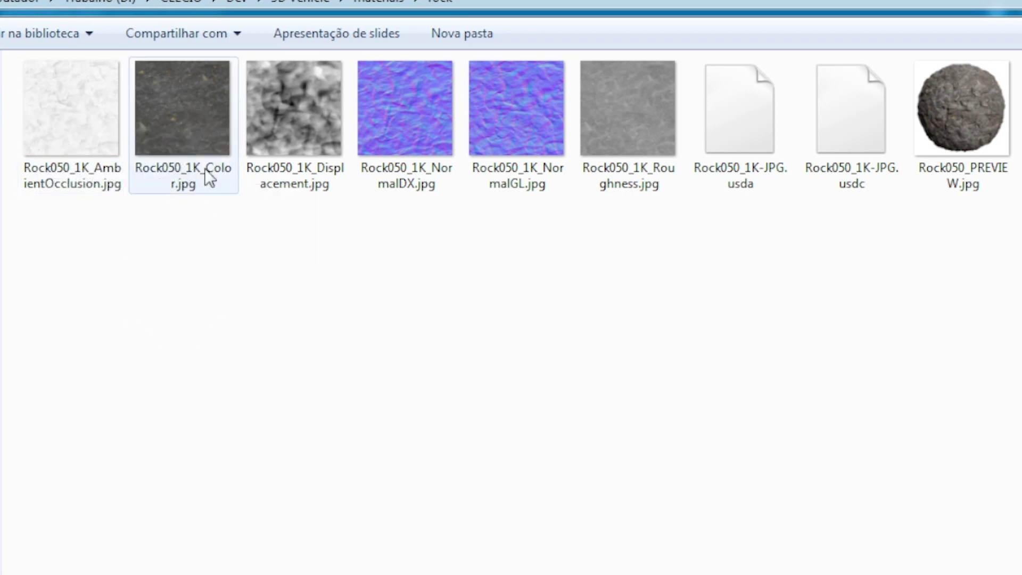
{"action": "mouse_move", "coordinate": [175, 139]}
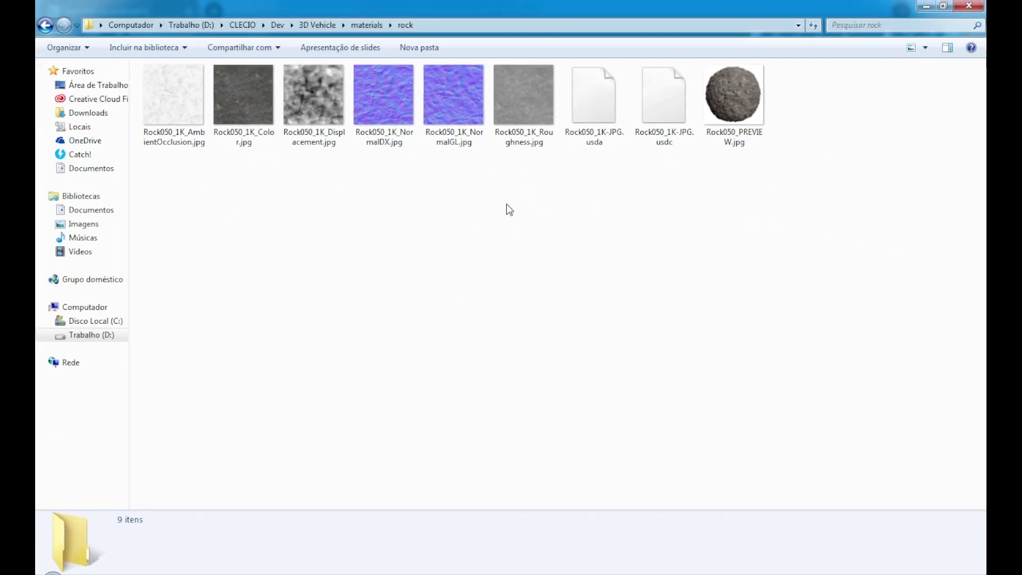
{"action": "key", "text": "alt+Tab"}
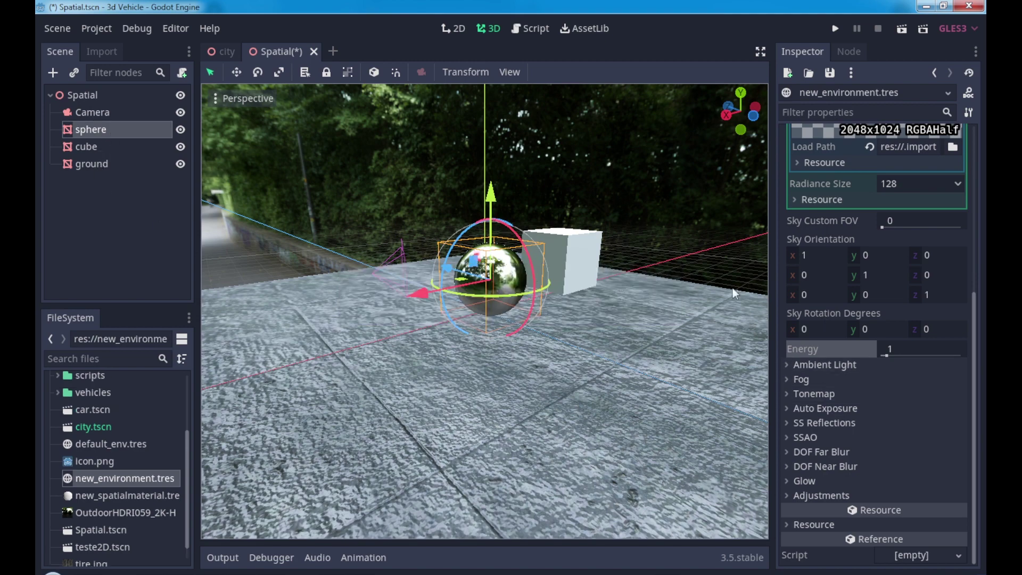
{"action": "scroll", "coordinate": [881, 322], "scroll_direction": "up", "scroll_amount": 3}
{"action": "scroll", "coordinate": [848, 254], "scroll_direction": "up", "scroll_amount": 3}
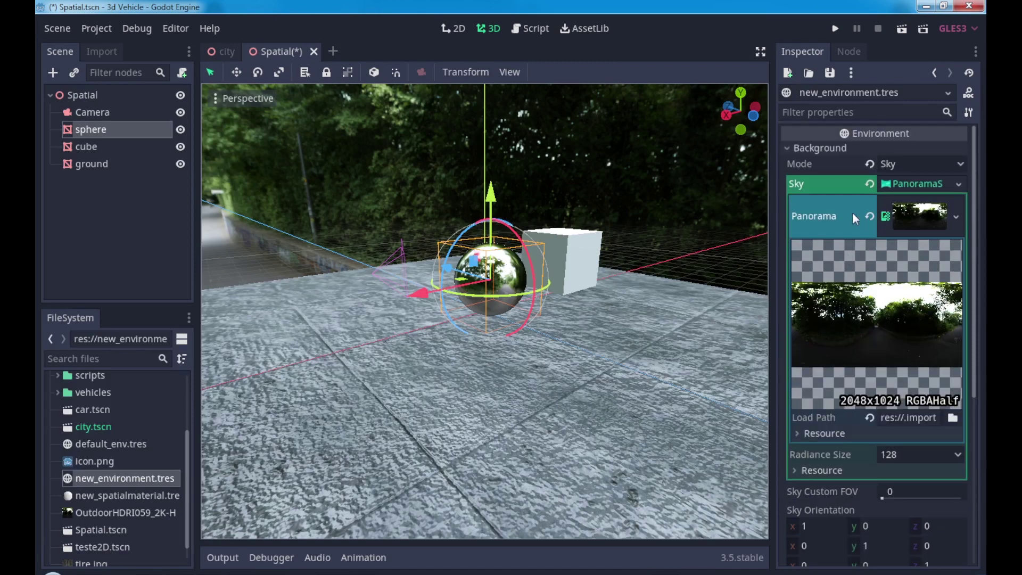
{"action": "left_click", "coordinate": [827, 149]}
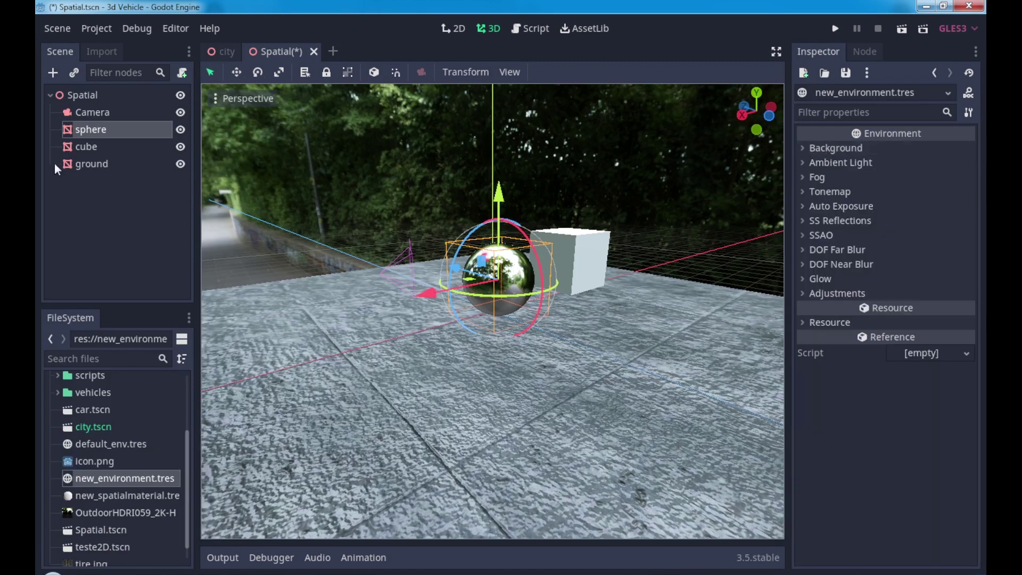
{"action": "left_click", "coordinate": [92, 112]}
{"action": "left_click", "coordinate": [95, 131]}
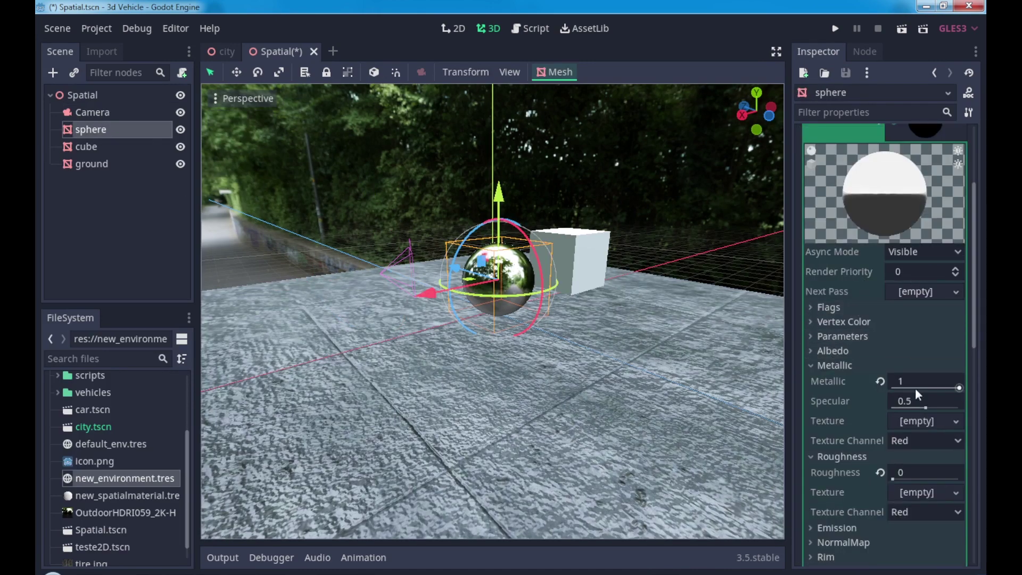
{"action": "left_click", "coordinate": [879, 382]}
{"action": "left_click", "coordinate": [881, 472]}
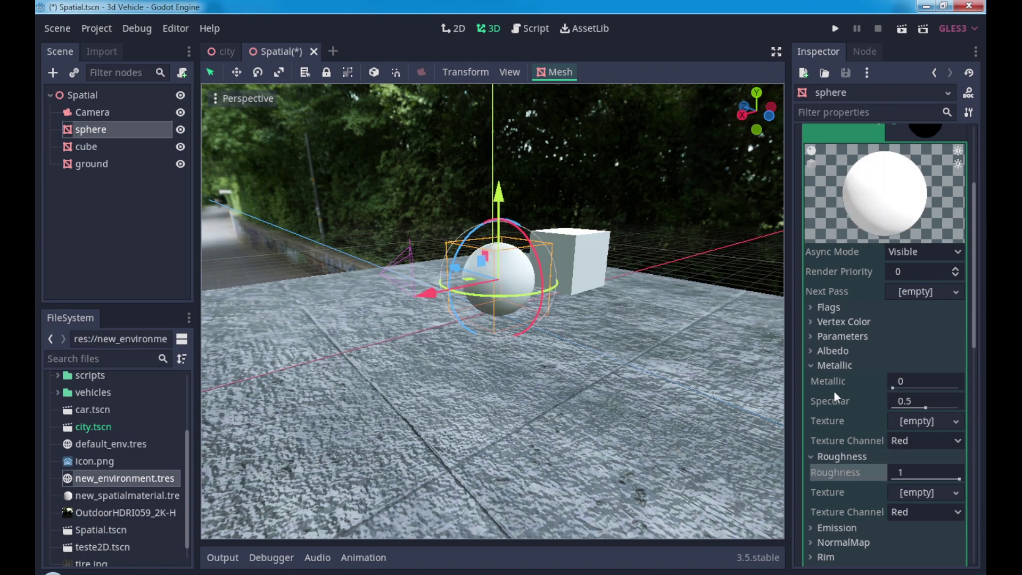
{"action": "left_click", "coordinate": [835, 366]}
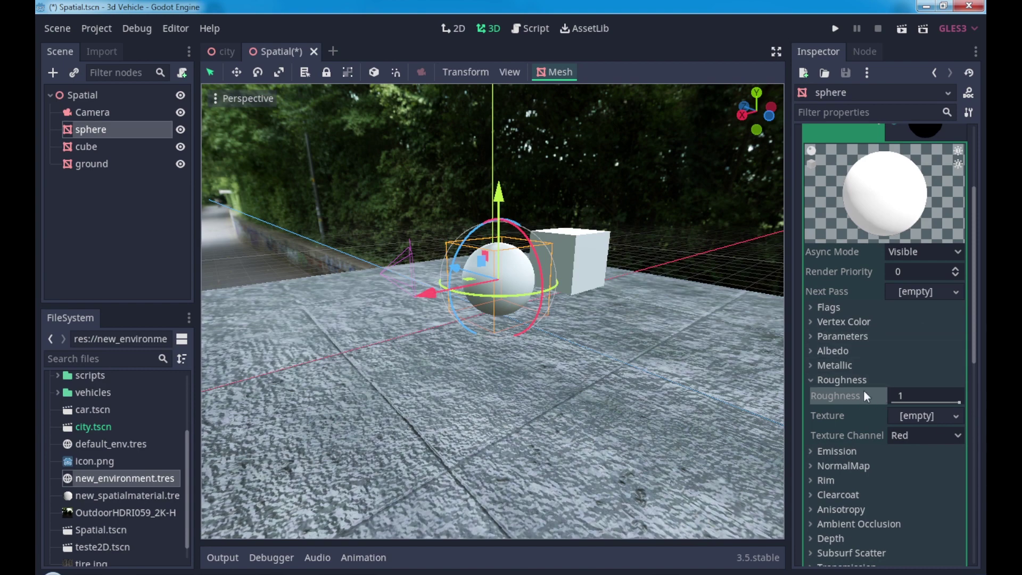
{"action": "scroll", "coordinate": [884, 372], "scroll_direction": "up", "scroll_amount": 3}
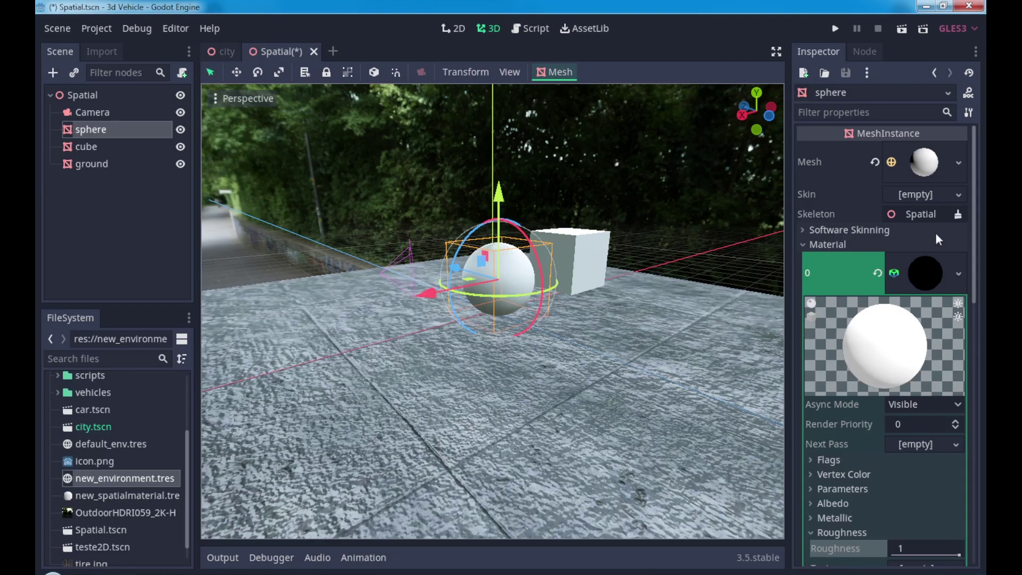
{"action": "scroll", "coordinate": [904, 373], "scroll_direction": "down", "scroll_amount": 2}
{"action": "scroll", "coordinate": [905, 402], "scroll_direction": "up", "scroll_amount": 2}
- Clear the sphere's material slot and give it a new SpatialMaterial
{"action": "left_click", "coordinate": [878, 274]}
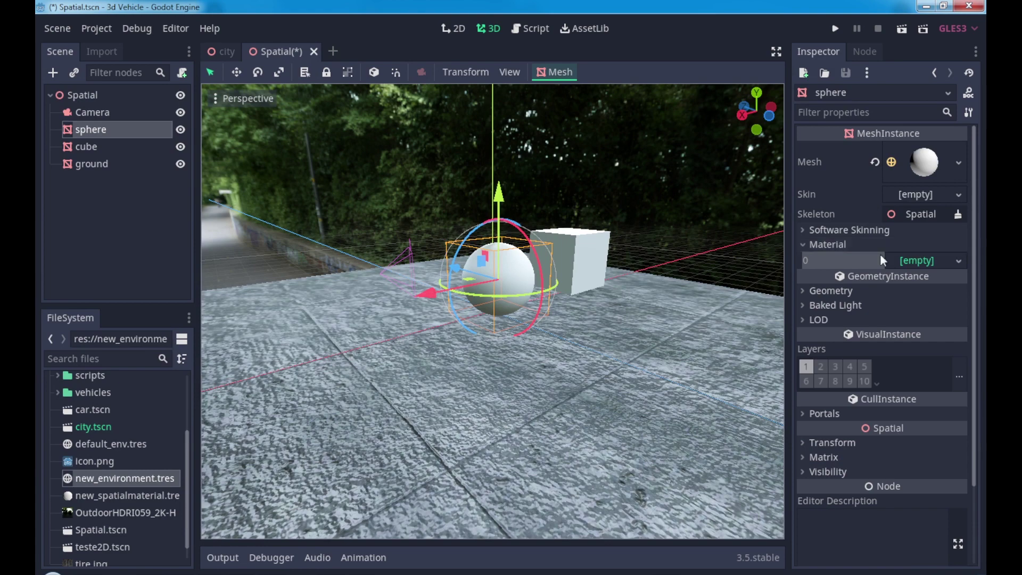
{"action": "left_click", "coordinate": [920, 261]}
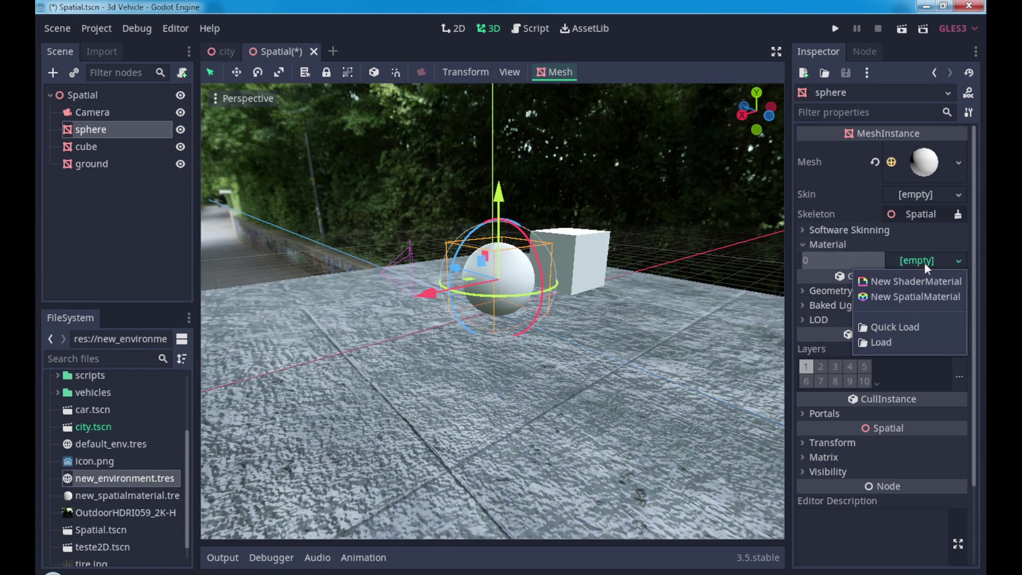
{"action": "left_click", "coordinate": [928, 298]}
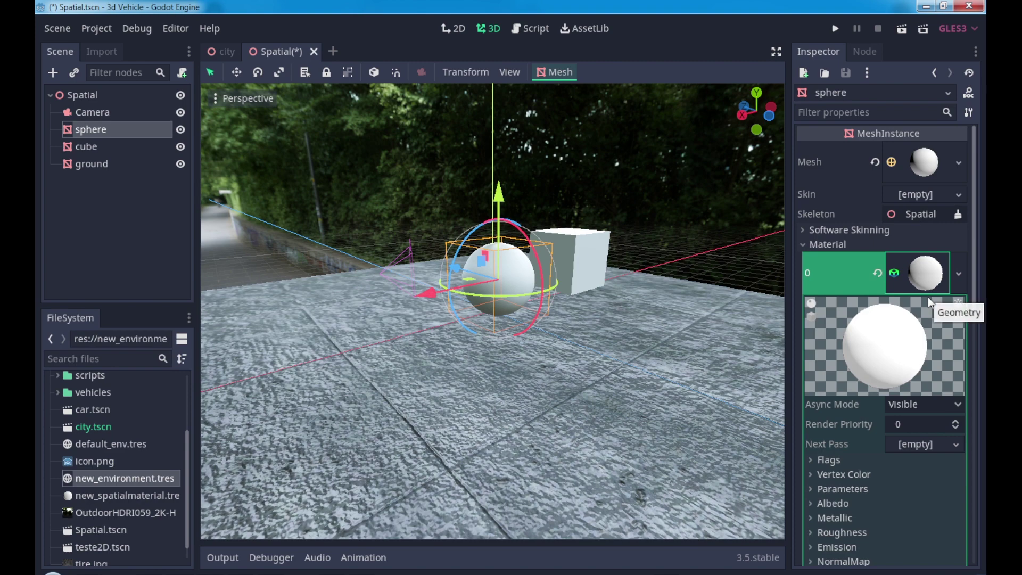
- Save the new material as rock-texture.tres and select it in the project files
{"action": "left_click", "coordinate": [959, 277]}
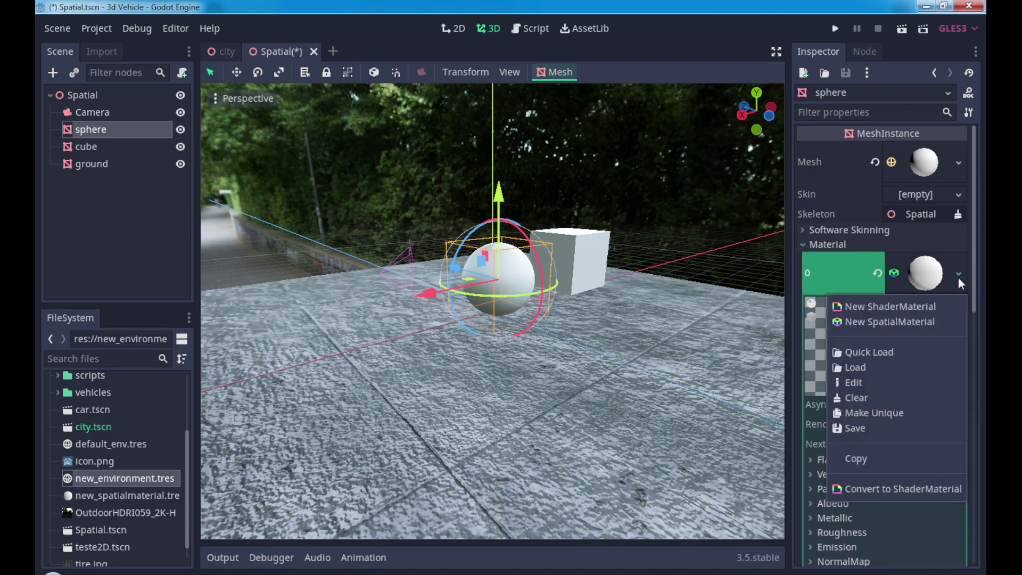
{"action": "left_click", "coordinate": [865, 427]}
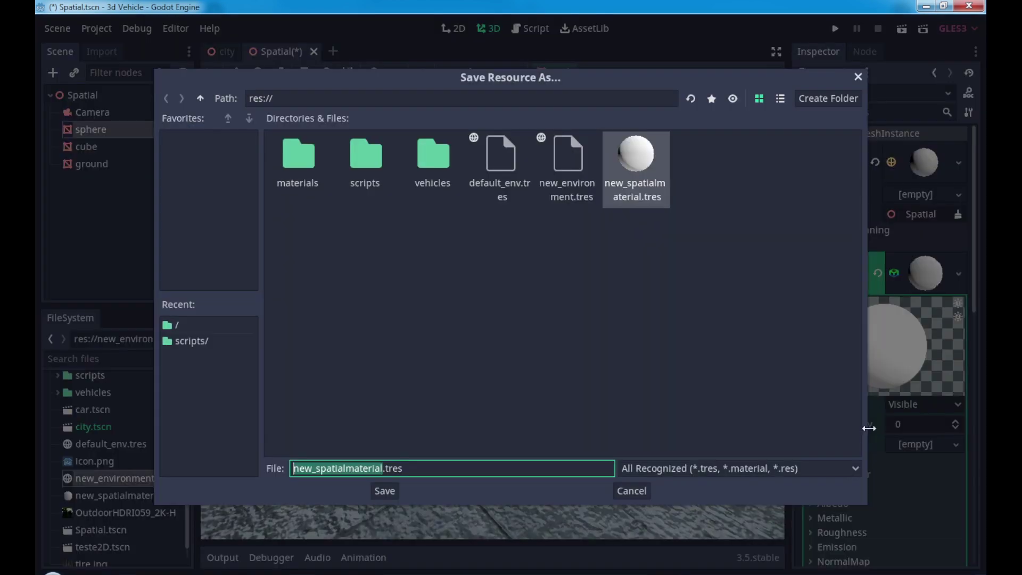
{"action": "type", "text": "rock"}
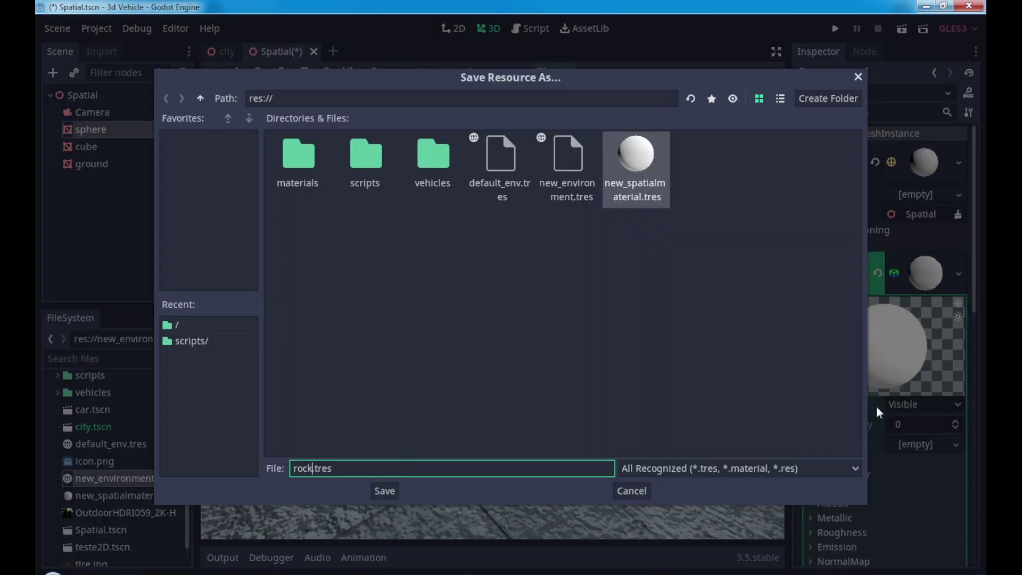
{"action": "type", "text": "-texture"}
{"action": "left_click", "coordinate": [384, 489]}
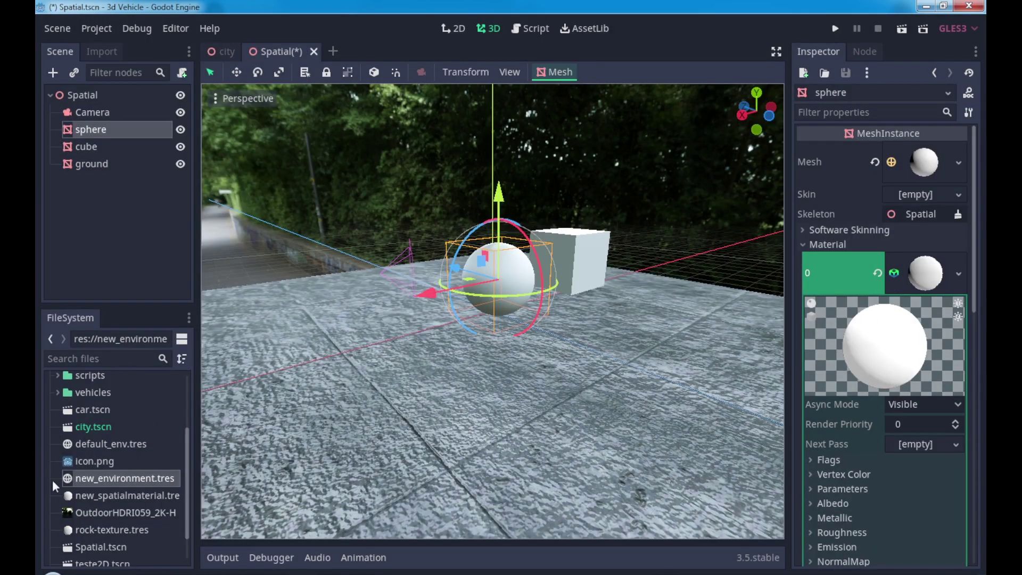
{"action": "scroll", "coordinate": [79, 462], "scroll_direction": "down", "scroll_amount": 1}
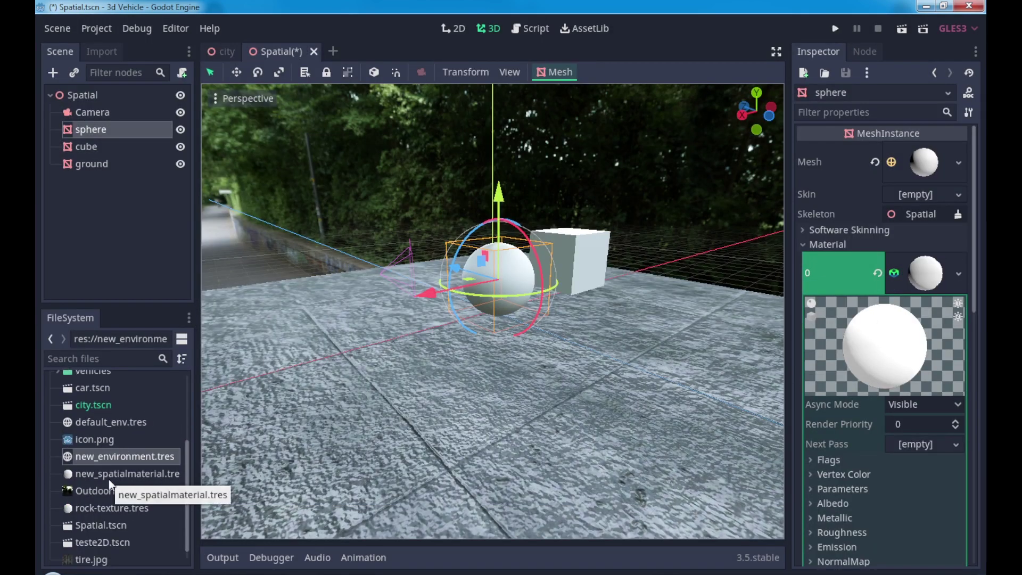
{"action": "left_click", "coordinate": [123, 507]}
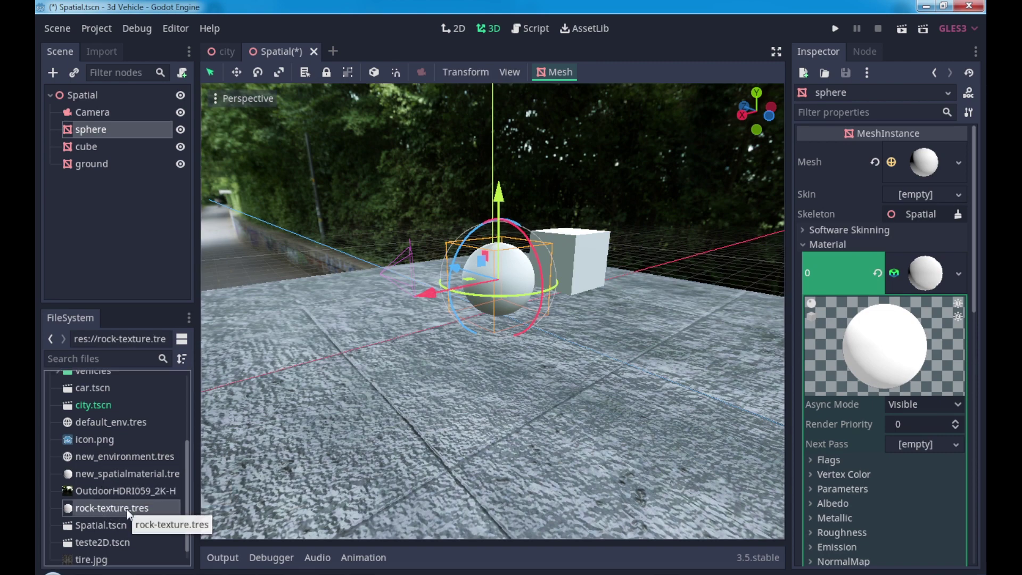
- Open rock-texture.tres from the FileSystem dock in the Inspector
{"action": "double_click", "coordinate": [126, 508]}
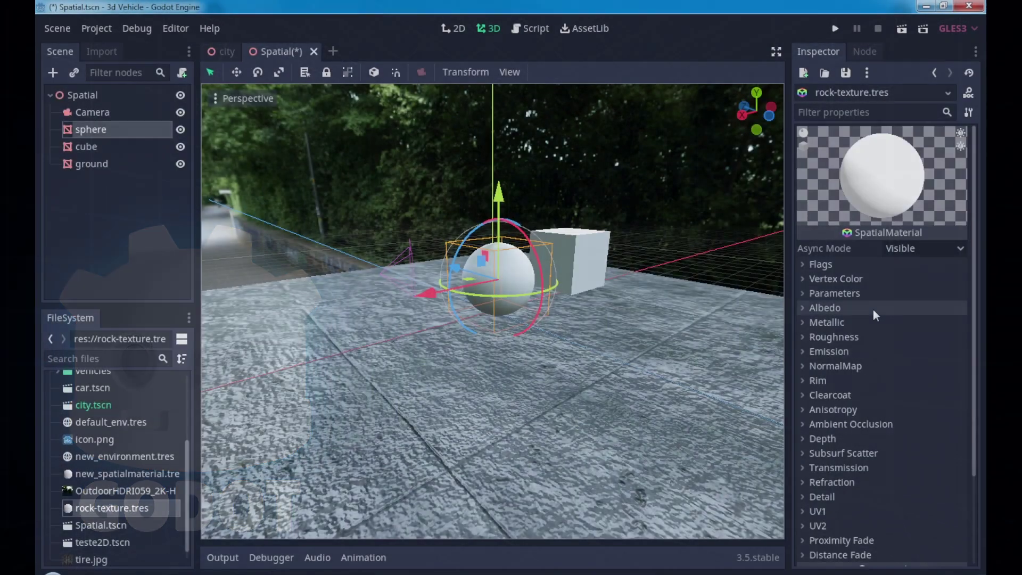
{"action": "left_click", "coordinate": [836, 263]}
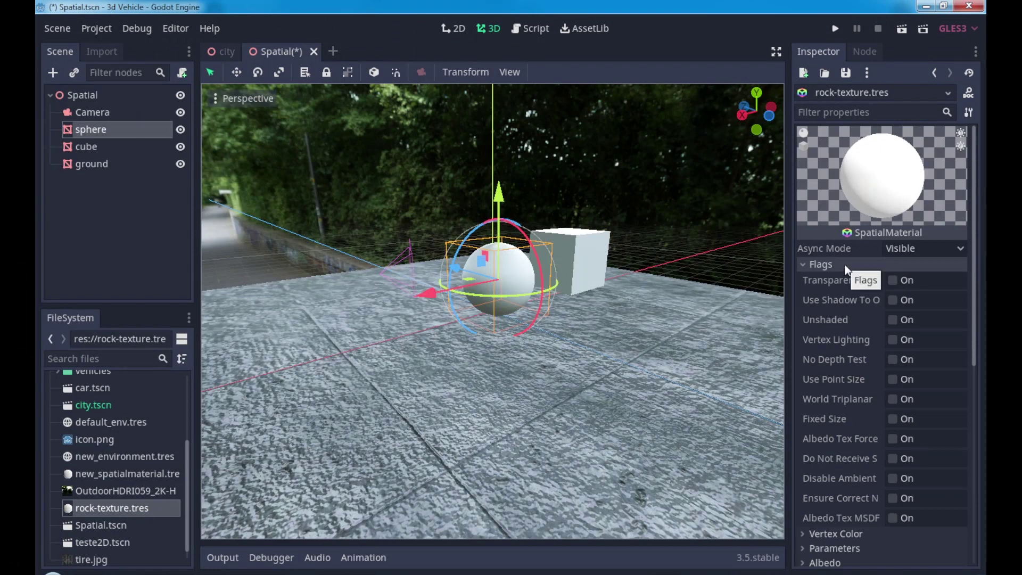
{"action": "left_click", "coordinate": [845, 265]}
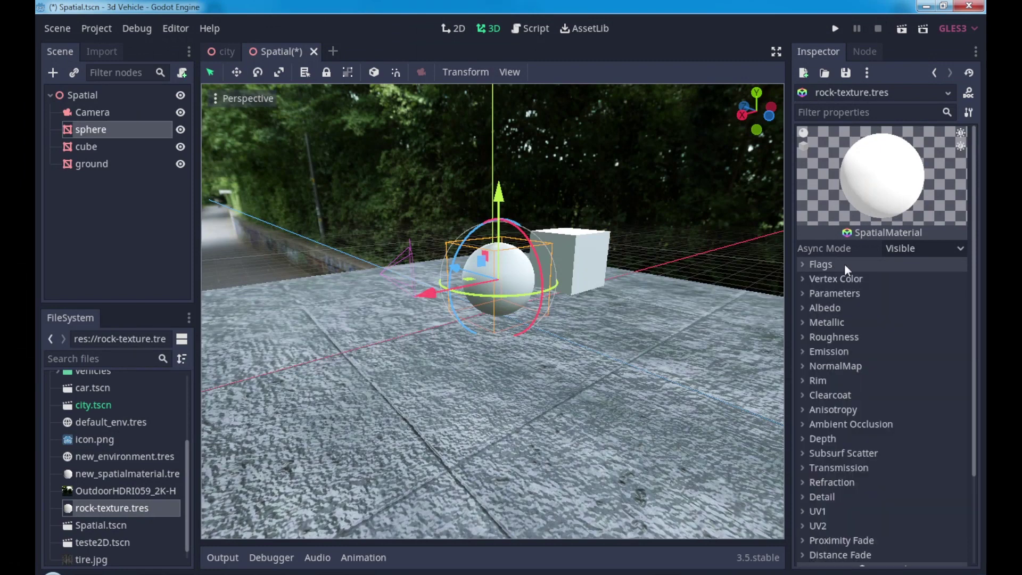
{"action": "left_click", "coordinate": [838, 309]}
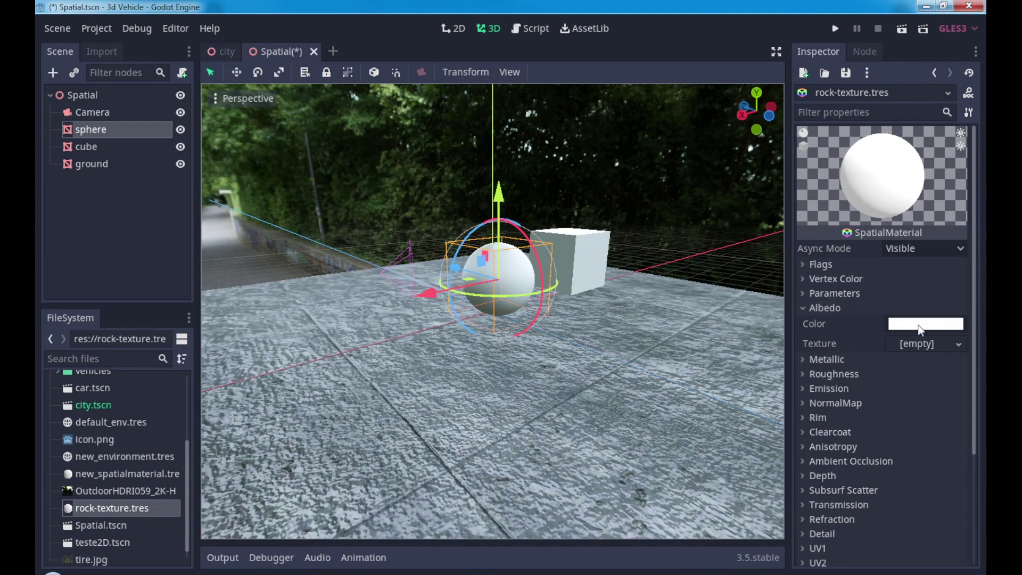
{"action": "left_click", "coordinate": [919, 326]}
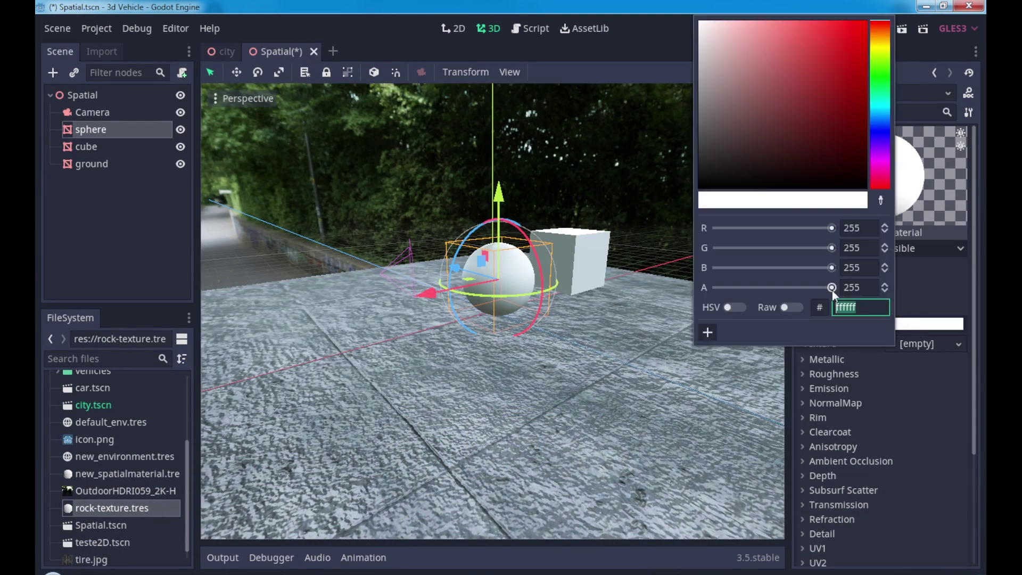
{"action": "mouse_move", "coordinate": [833, 229]}
{"action": "left_mouse_down"}
{"action": "mouse_move", "coordinate": [713, 231]}
{"action": "mouse_move", "coordinate": [672, 258]}
{"action": "mouse_move", "coordinate": [673, 276]}
{"action": "mouse_move", "coordinate": [852, 267]}
{"action": "left_mouse_up"}
{"action": "left_click", "coordinate": [724, 267]}
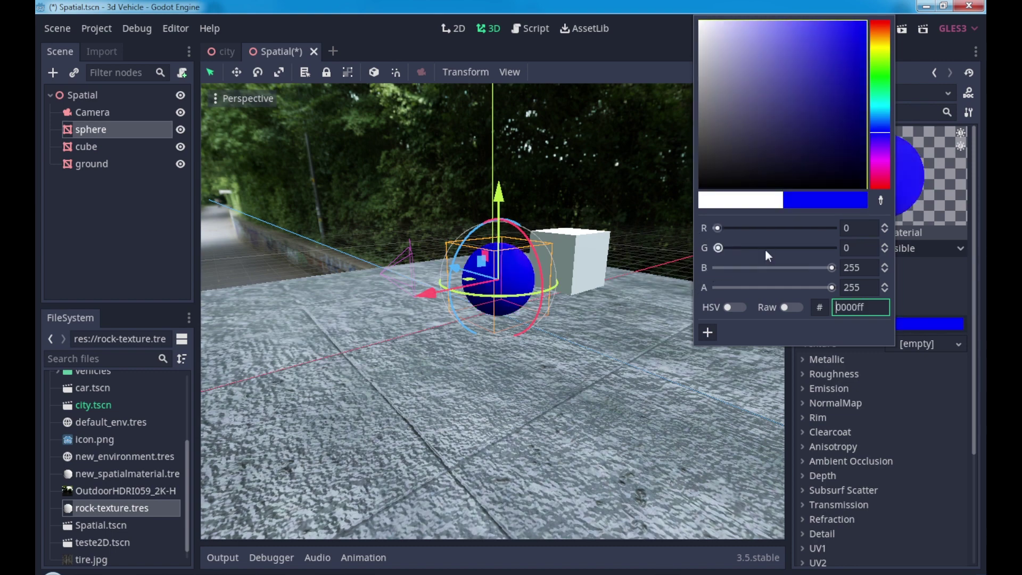
{"action": "left_click_drag", "start_coordinate": [765, 249], "coordinate": [852, 248]}
{"action": "left_click_drag", "start_coordinate": [719, 227], "coordinate": [943, 230]}
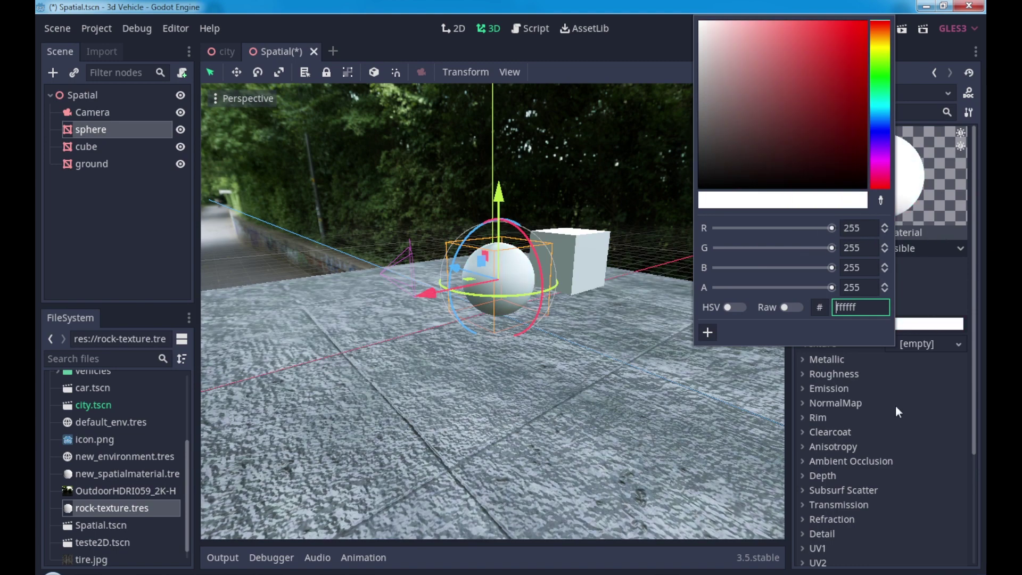
{"action": "left_click", "coordinate": [939, 291]}
{"action": "left_click", "coordinate": [873, 293]}
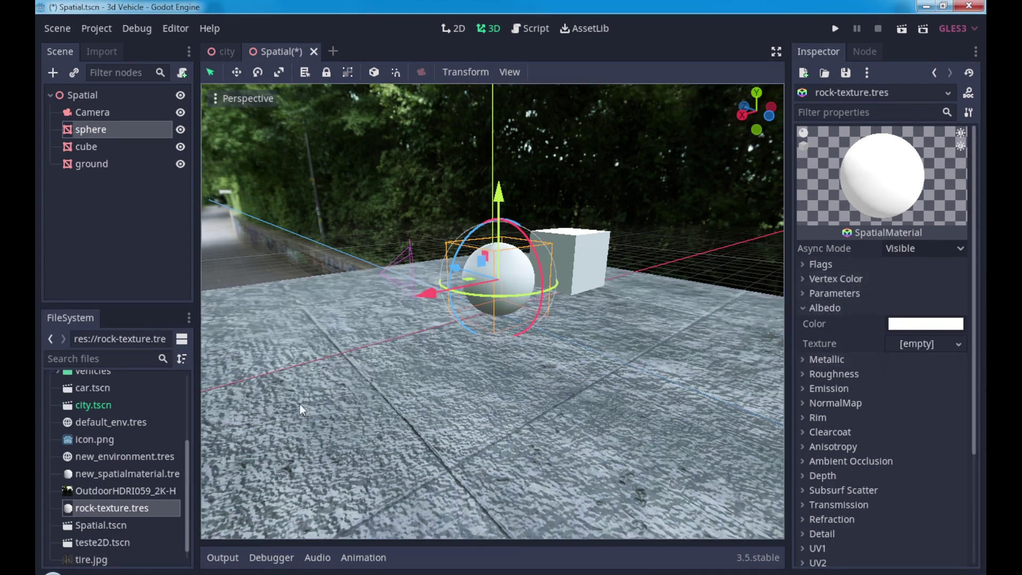
{"action": "scroll", "coordinate": [75, 476], "scroll_direction": "up", "scroll_amount": 2}
{"action": "scroll", "coordinate": [79, 458], "scroll_direction": "up", "scroll_amount": 2}
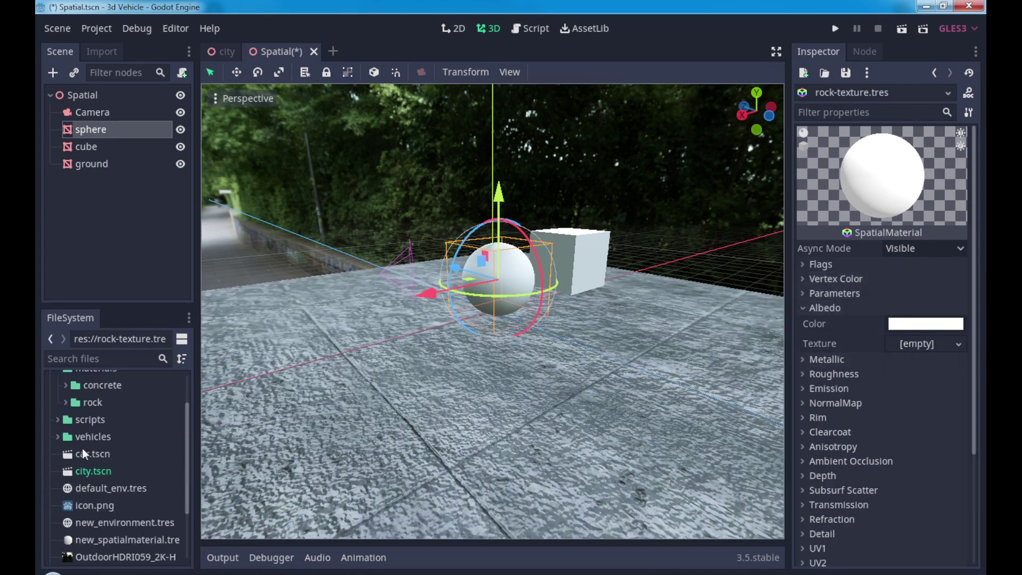
- Assign Rock050_1K_Color.jpg from the rock folder as the Albedo texture
{"action": "left_click", "coordinate": [71, 404]}
{"action": "left_click_drag", "start_coordinate": [196, 419], "coordinate": [290, 415]}
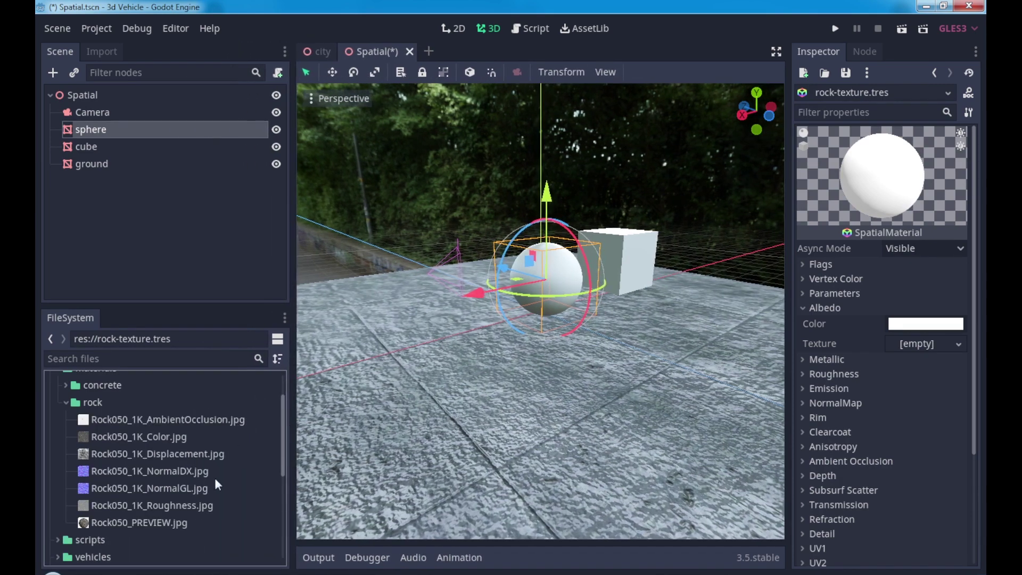
{"action": "left_click", "coordinate": [171, 438]}
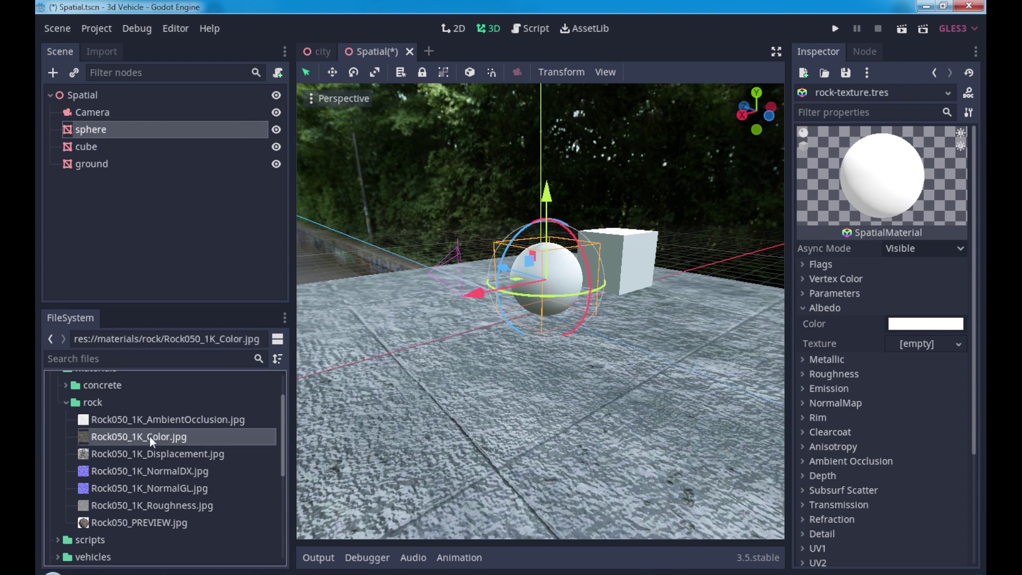
{"action": "left_click_drag", "start_coordinate": [149, 436], "coordinate": [916, 343]}
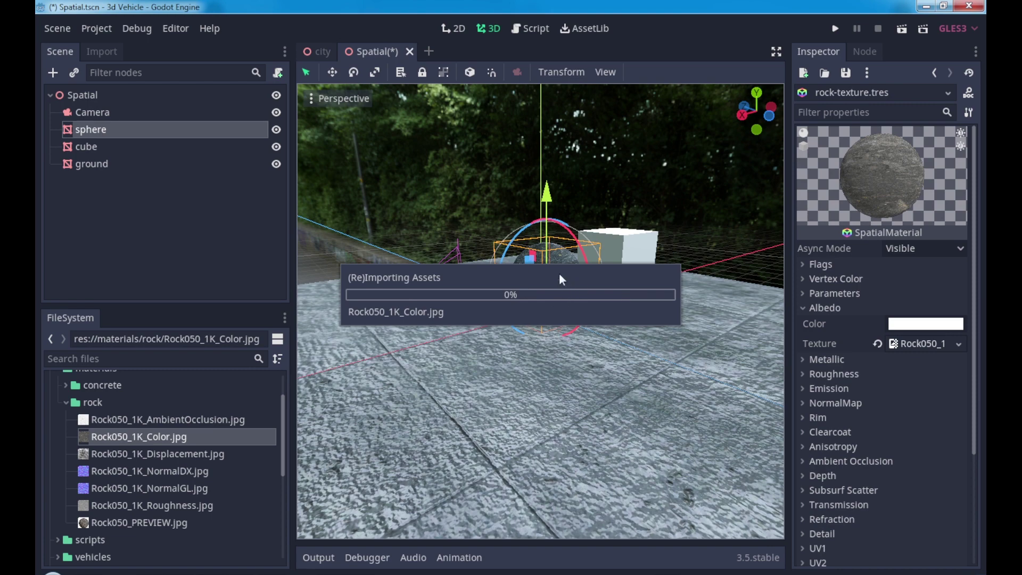
- Orbit and zoom around the sphere to inspect its grey rock surface, then collapse Albedo
{"action": "middle_click_drag", "start_coordinate": [551, 274], "coordinate": [548, 291]}
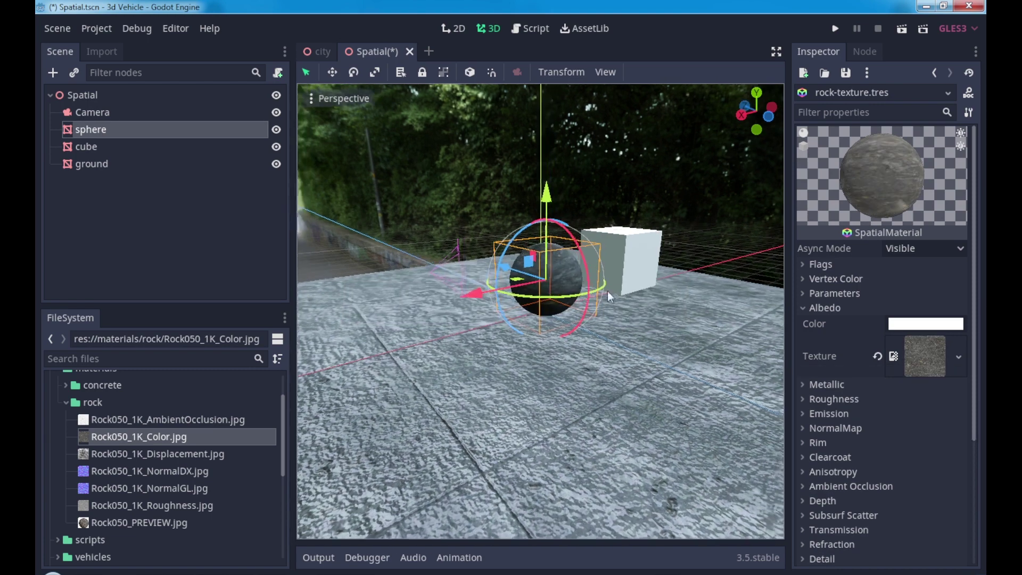
{"action": "scroll", "coordinate": [548, 292], "scroll_direction": "up", "scroll_amount": 3}
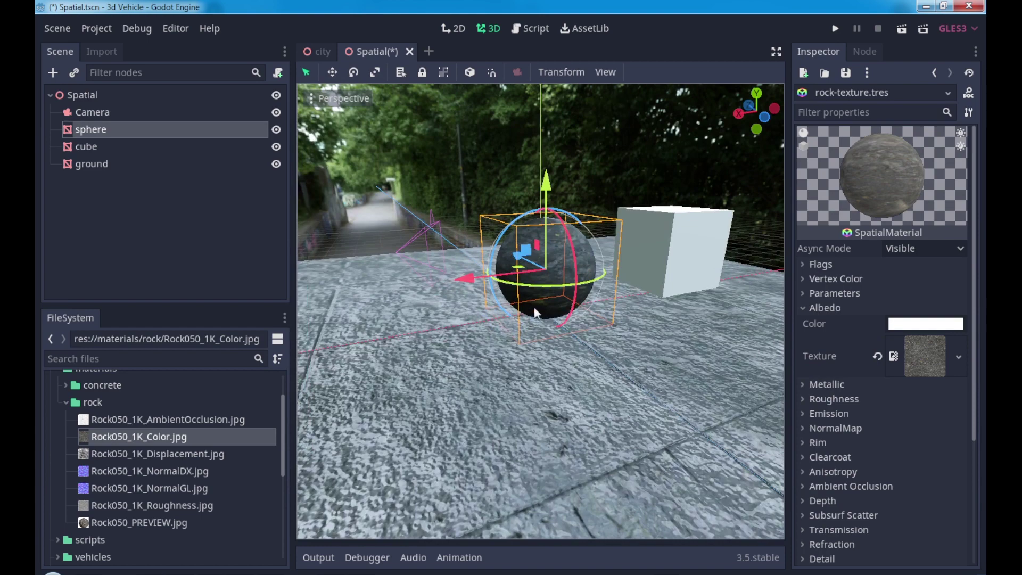
{"action": "middle_click_drag", "start_coordinate": [573, 314], "coordinate": [597, 308]}
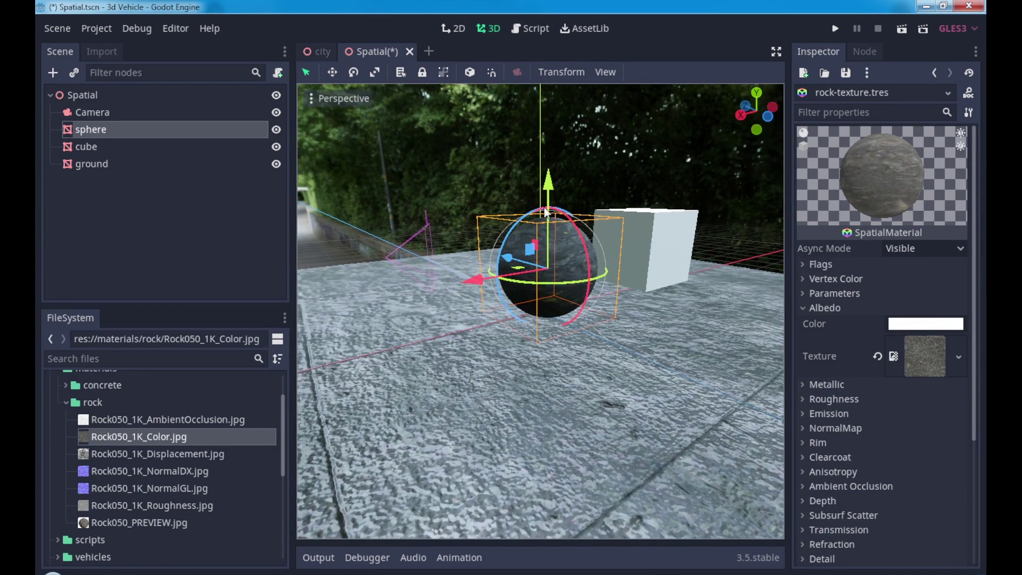
{"action": "middle_click_drag", "start_coordinate": [600, 232], "coordinate": [635, 276]}
{"action": "scroll", "coordinate": [586, 271], "scroll_direction": "up", "scroll_amount": 4}
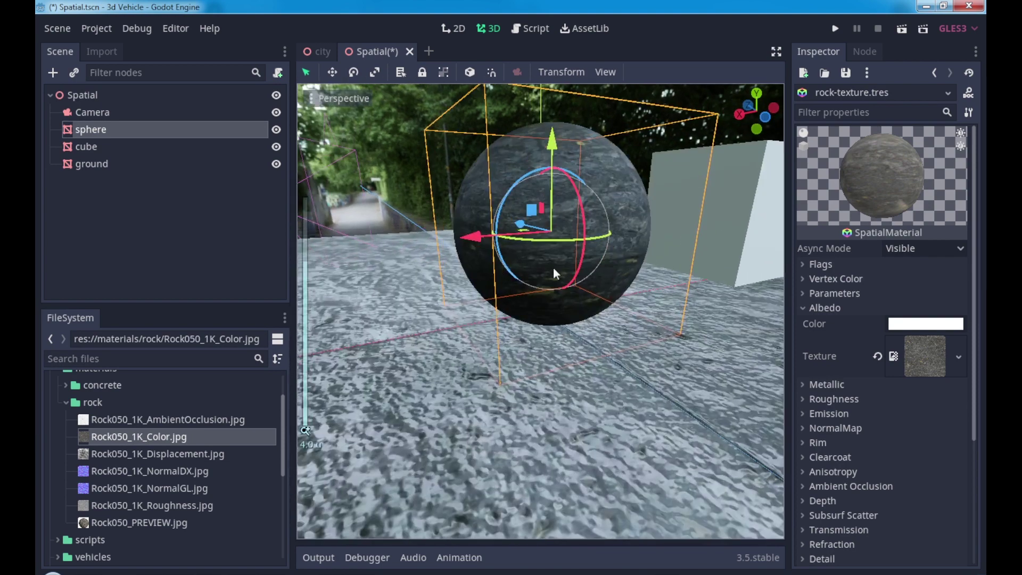
{"action": "middle_click_drag", "start_coordinate": [553, 267], "coordinate": [573, 263]}
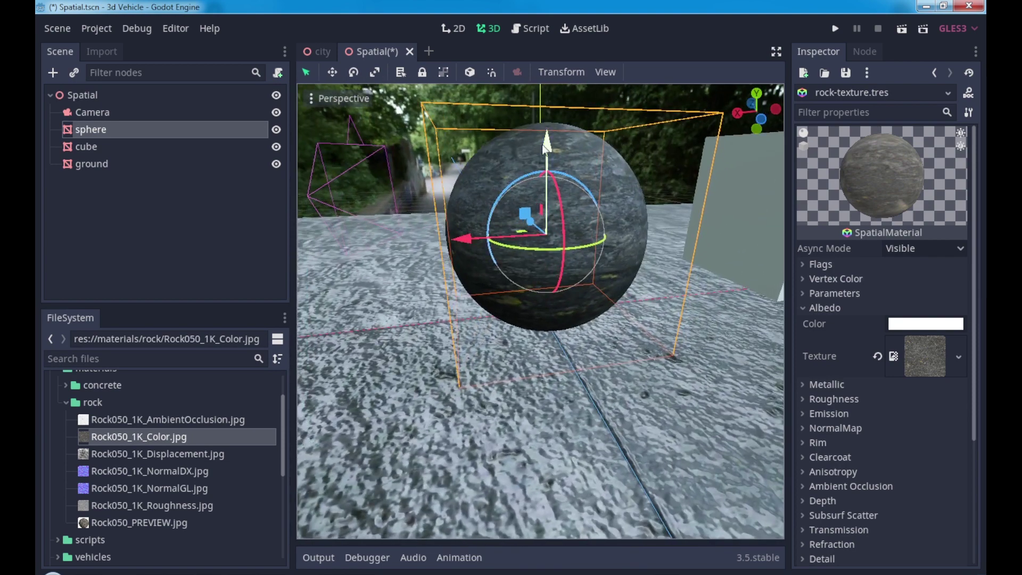
{"action": "middle_click_drag", "start_coordinate": [542, 145], "coordinate": [655, 248]}
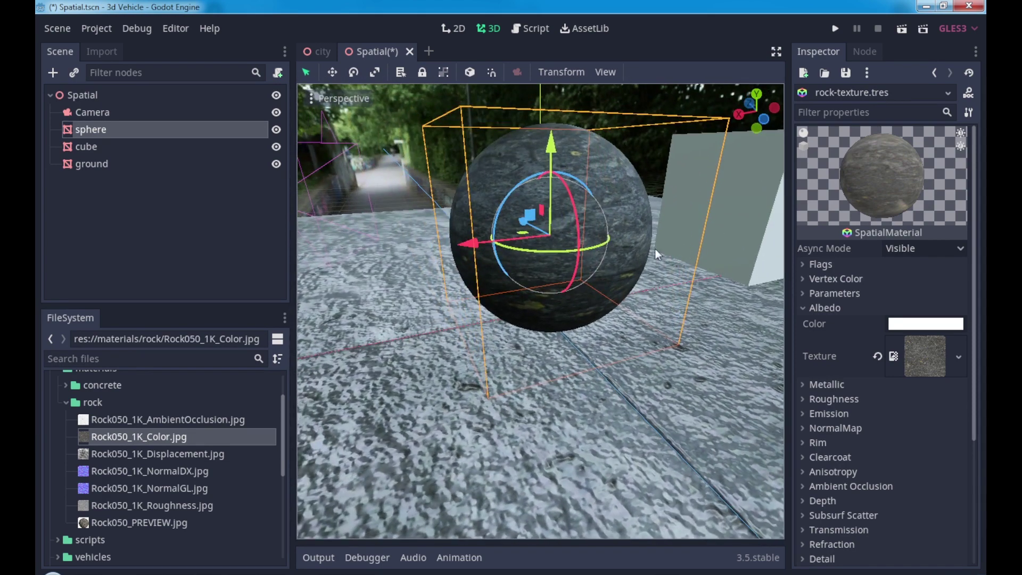
{"action": "left_click", "coordinate": [829, 308]}
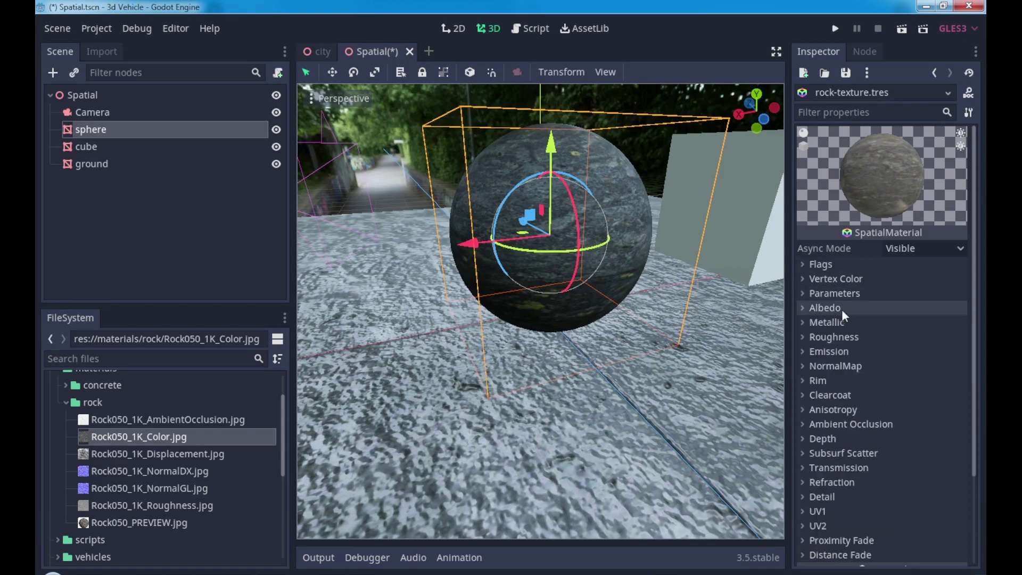
- Assign Rock050_1K_Roughness.jpg as the material's Roughness texture
{"action": "left_click", "coordinate": [843, 338]}
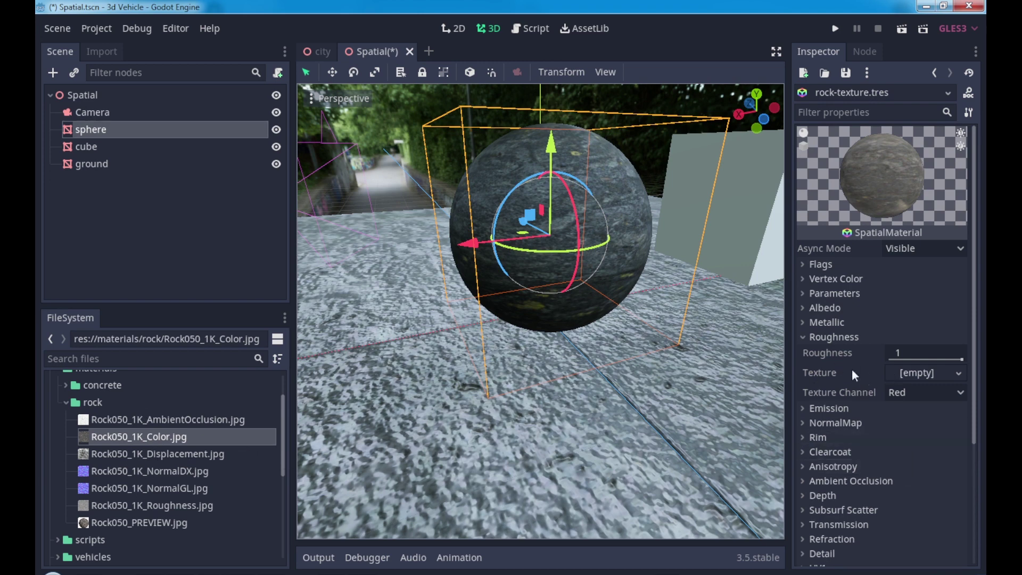
{"action": "left_click", "coordinate": [188, 506]}
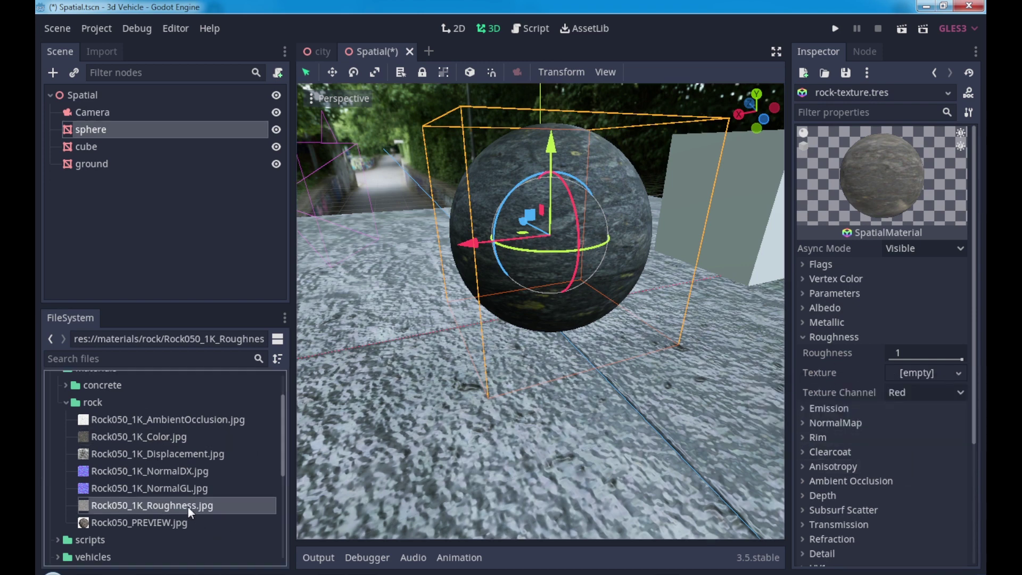
{"action": "left_click_drag", "start_coordinate": [155, 504], "coordinate": [922, 376]}
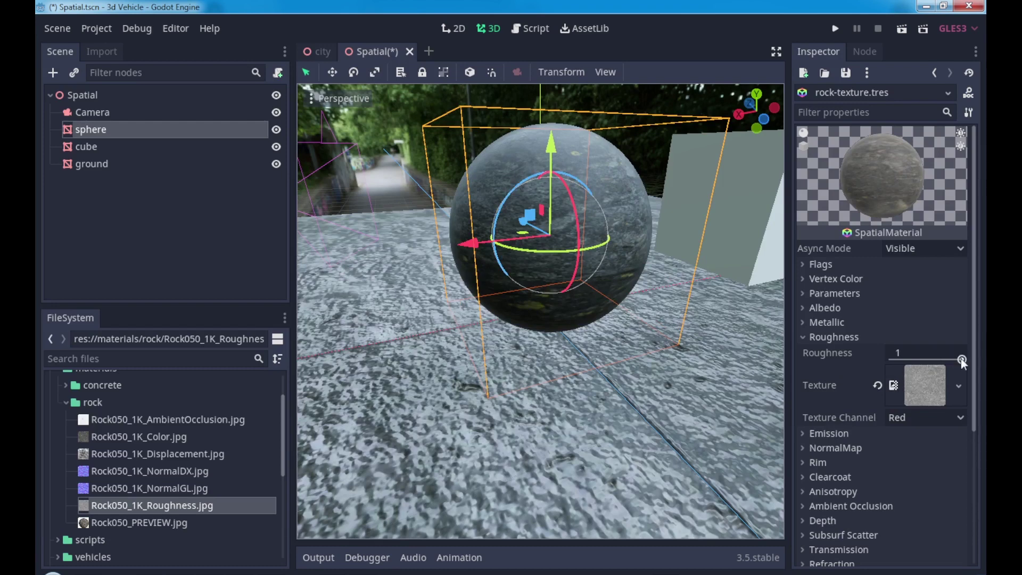
- Preview lower roughness values, then leave Roughness at 1
{"action": "left_click_drag", "start_coordinate": [961, 360], "coordinate": [907, 361]}
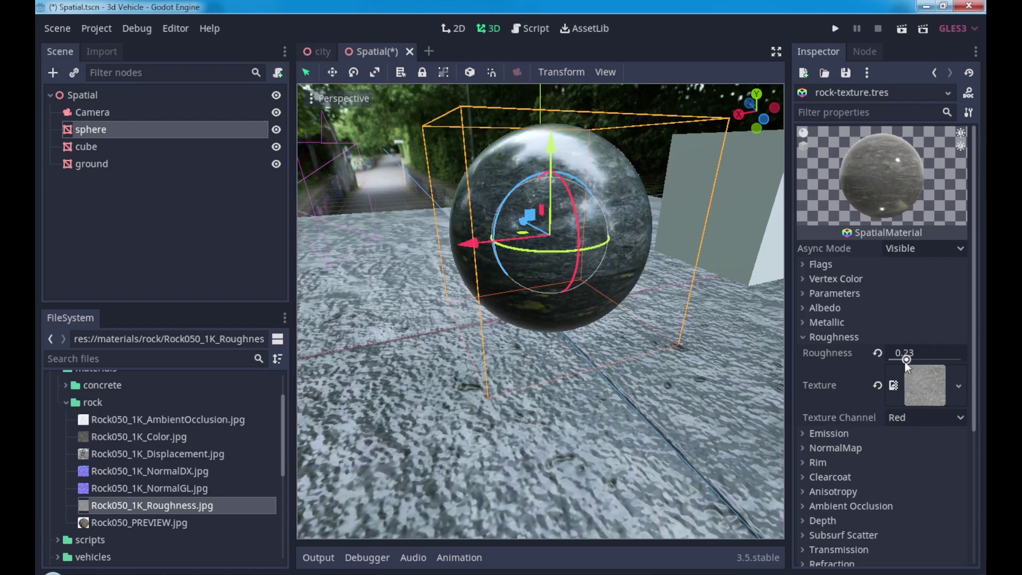
{"action": "left_click_drag", "start_coordinate": [892, 362], "coordinate": [970, 357]}
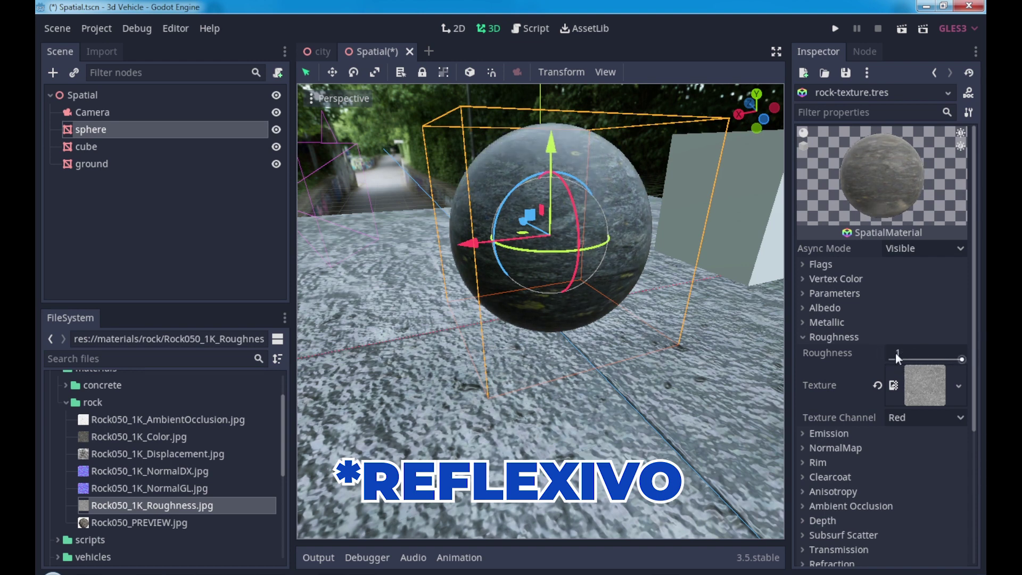
{"action": "left_click", "coordinate": [846, 336]}
{"action": "left_click", "coordinate": [844, 366]}
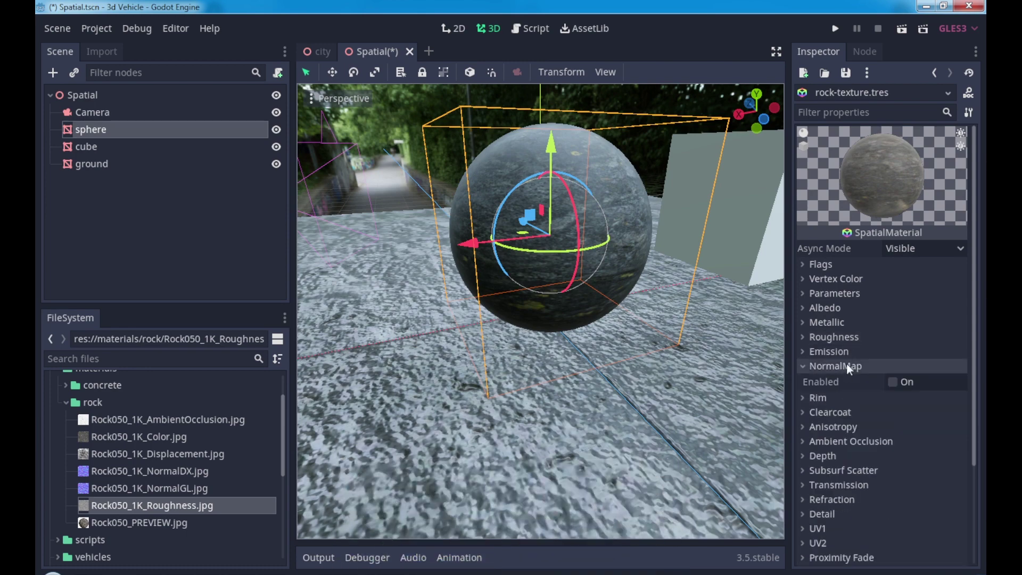
- Enable the normal map with Rock050_1K_NormalGL.jpg and drag its Scale negative
{"action": "left_click", "coordinate": [892, 381]}
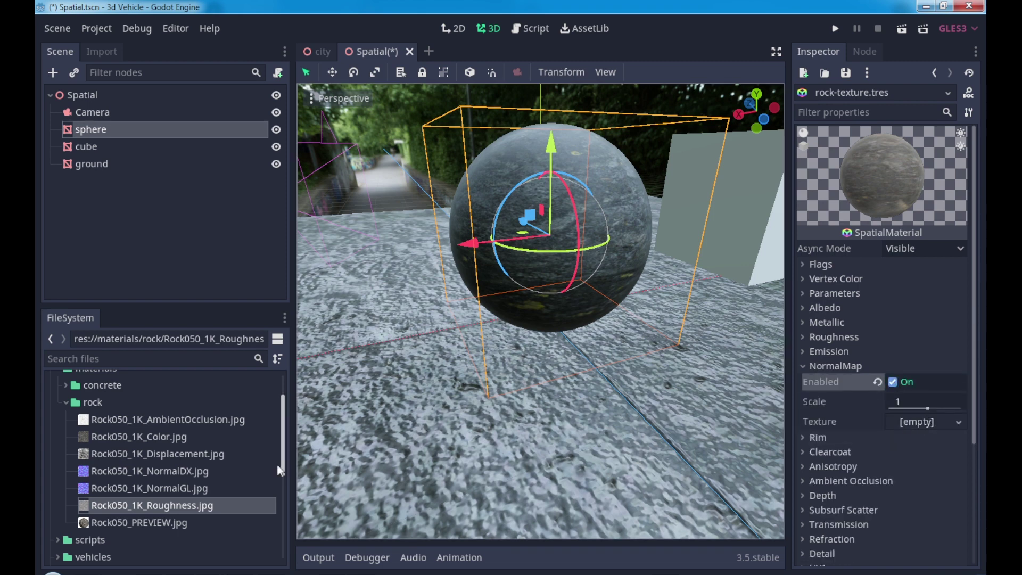
{"action": "left_click", "coordinate": [201, 489]}
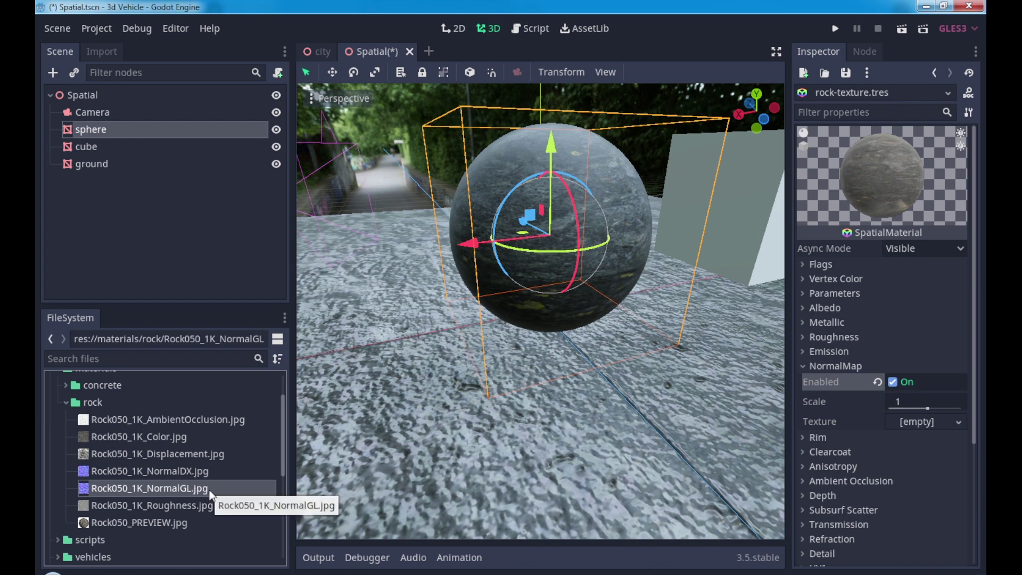
{"action": "mouse_move", "coordinate": [210, 494]}
{"action": "left_mouse_down"}
{"action": "mouse_move", "coordinate": [826, 425]}
{"action": "mouse_move", "coordinate": [920, 429]}
{"action": "mouse_move", "coordinate": [915, 422]}
{"action": "left_mouse_up"}
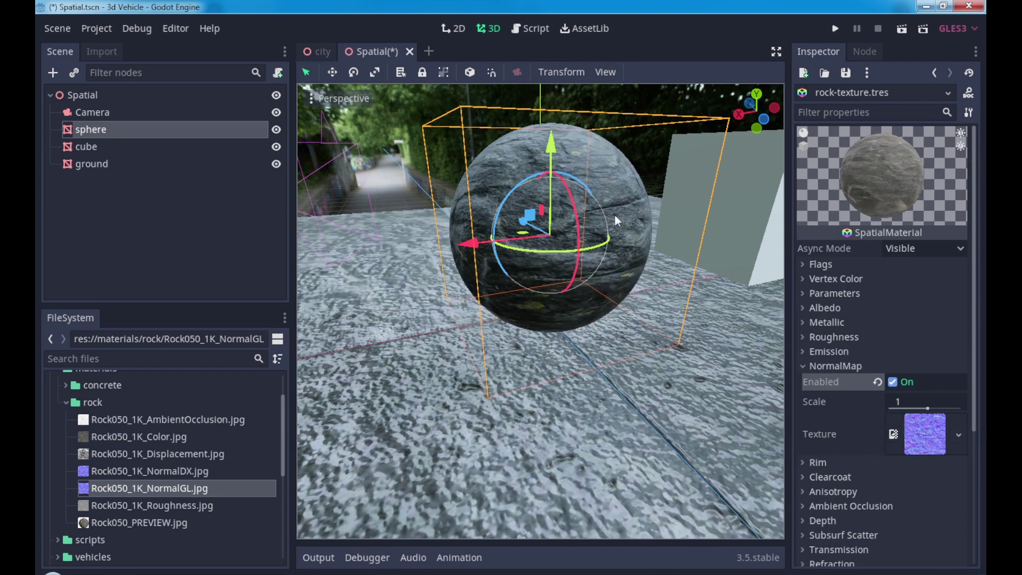
{"action": "scroll", "coordinate": [611, 253], "scroll_direction": "up", "scroll_amount": 2}
{"action": "scroll", "coordinate": [672, 247], "scroll_direction": "up", "scroll_amount": 2}
{"action": "scroll", "coordinate": [638, 266], "scroll_direction": "up", "scroll_amount": 2}
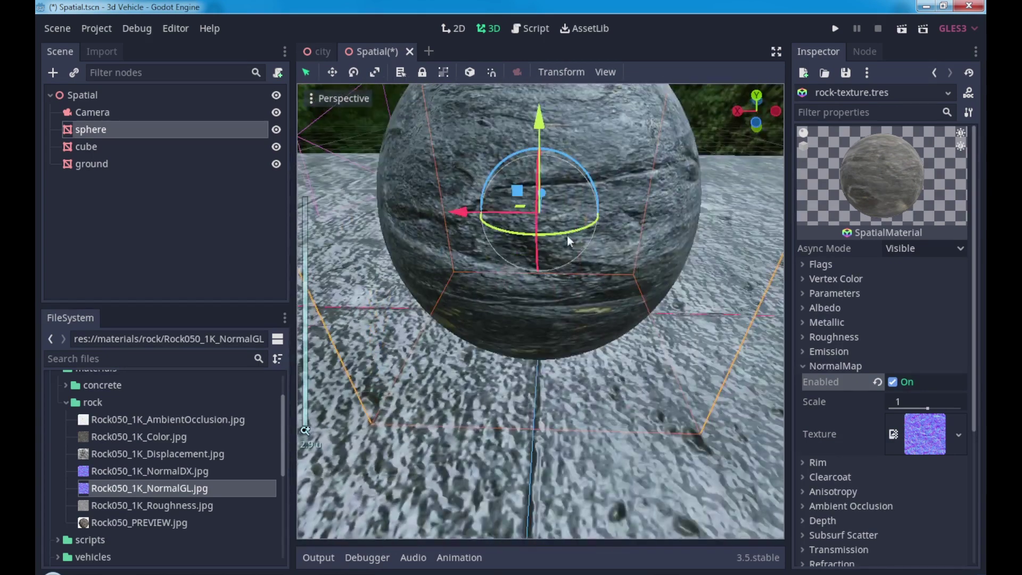
{"action": "scroll", "coordinate": [567, 237], "scroll_direction": "down", "scroll_amount": 2}
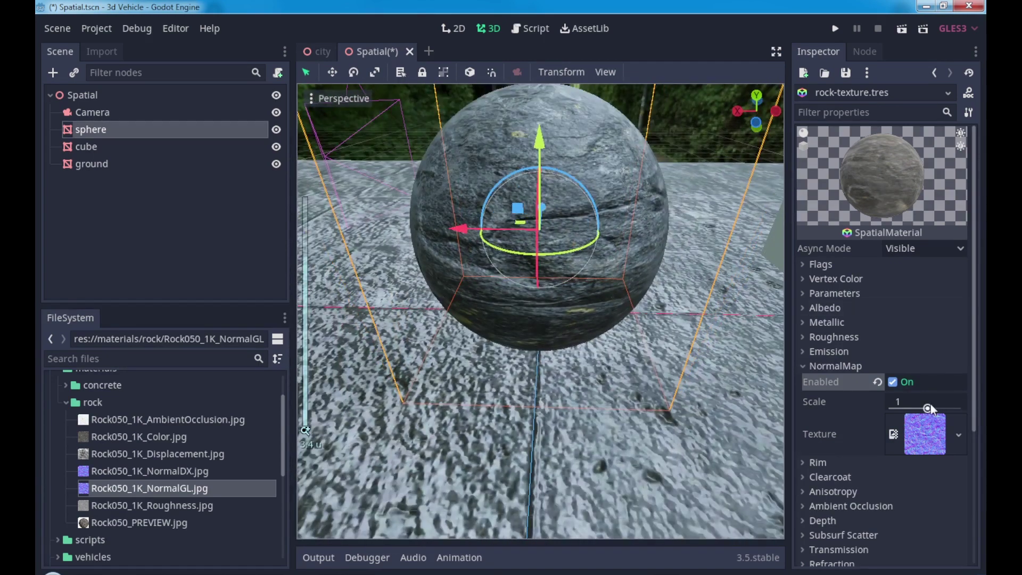
{"action": "left_click_drag", "start_coordinate": [927, 408], "coordinate": [912, 408]}
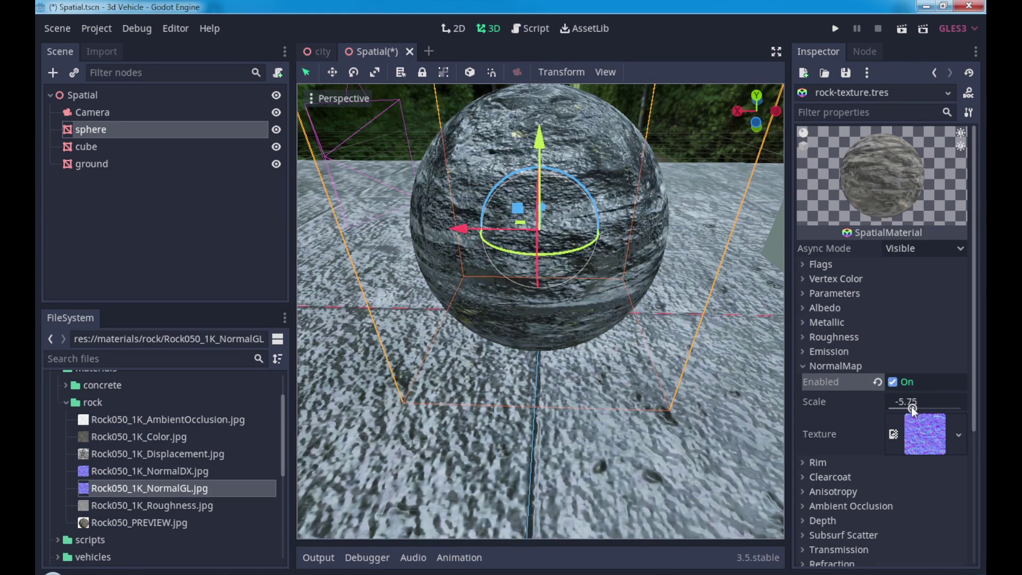
{"action": "mouse_move", "coordinate": [599, 365]}
{"action": "middle_mouse_down"}
{"action": "mouse_move", "coordinate": [637, 349]}
{"action": "mouse_move", "coordinate": [504, 339]}
{"action": "mouse_move", "coordinate": [627, 336]}
{"action": "mouse_move", "coordinate": [578, 344]}
{"action": "middle_mouse_up"}
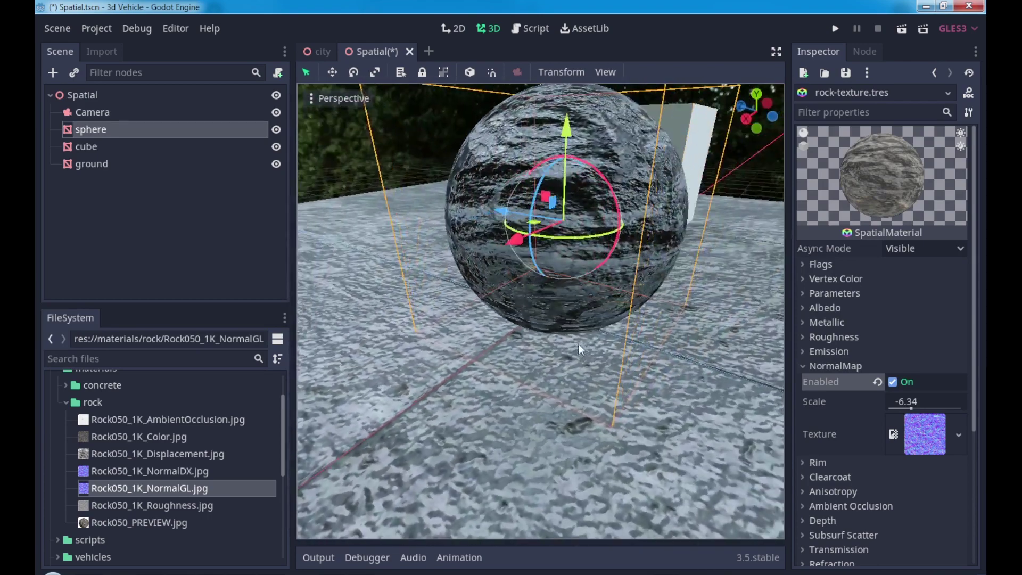
- Lower Specular to 0 and fine-tune the normal map Scale to -6.63
{"action": "left_click", "coordinate": [842, 326]}
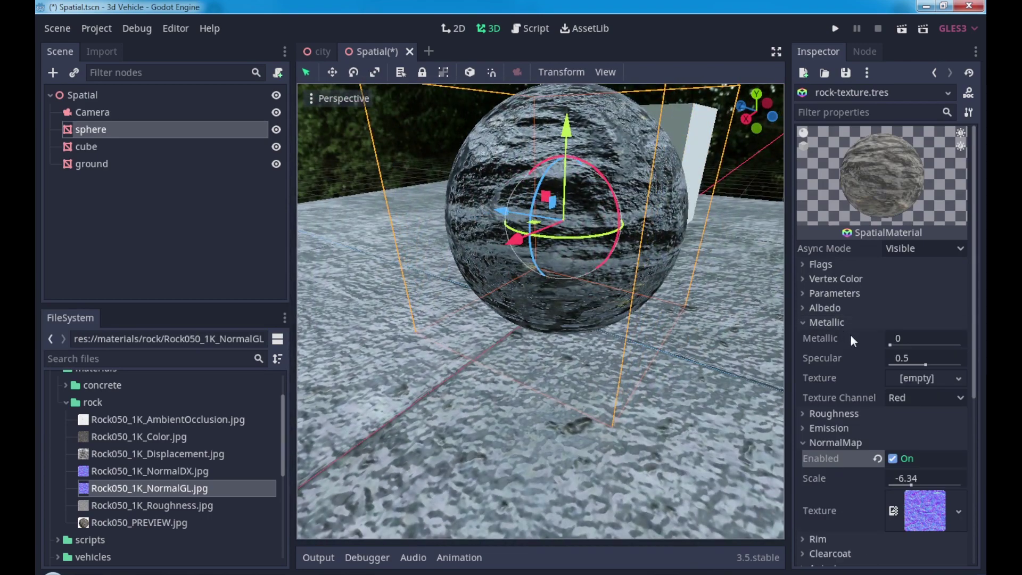
{"action": "left_click", "coordinate": [844, 325]}
{"action": "left_click", "coordinate": [841, 322]}
{"action": "left_click_drag", "start_coordinate": [924, 364], "coordinate": [876, 366]}
{"action": "left_click", "coordinate": [833, 323]}
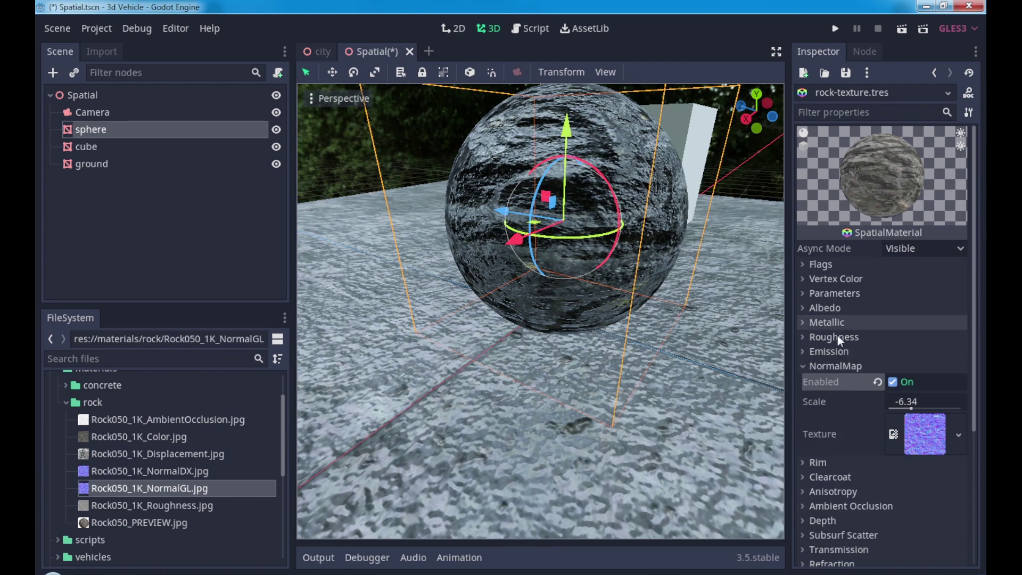
{"action": "left_click_drag", "start_coordinate": [910, 409], "coordinate": [911, 411]}
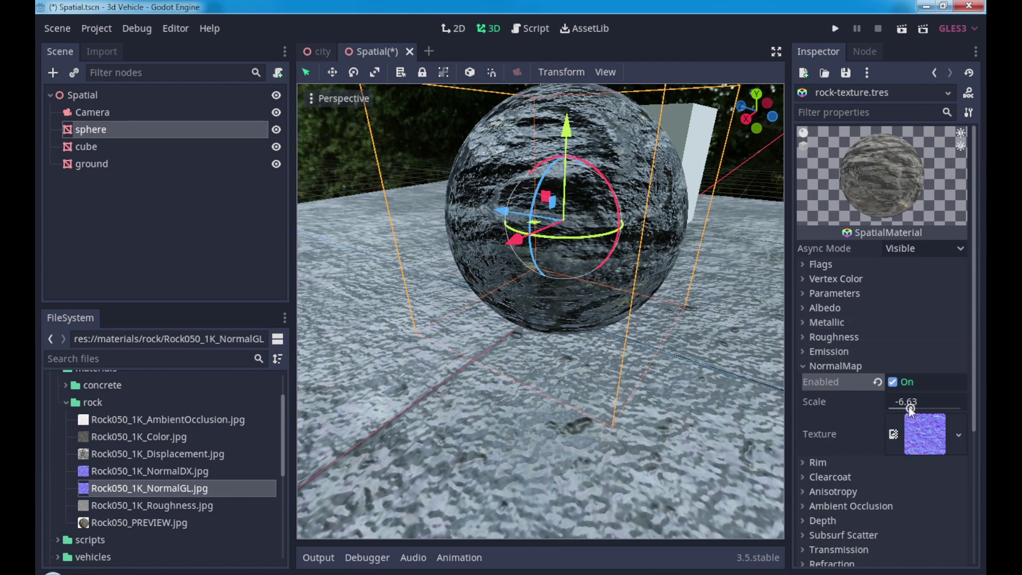
{"action": "mouse_move", "coordinate": [633, 315]}
{"action": "middle_mouse_down"}
{"action": "mouse_move", "coordinate": [597, 382]}
{"action": "mouse_move", "coordinate": [622, 325]}
{"action": "mouse_move", "coordinate": [627, 358]}
{"action": "middle_mouse_up"}
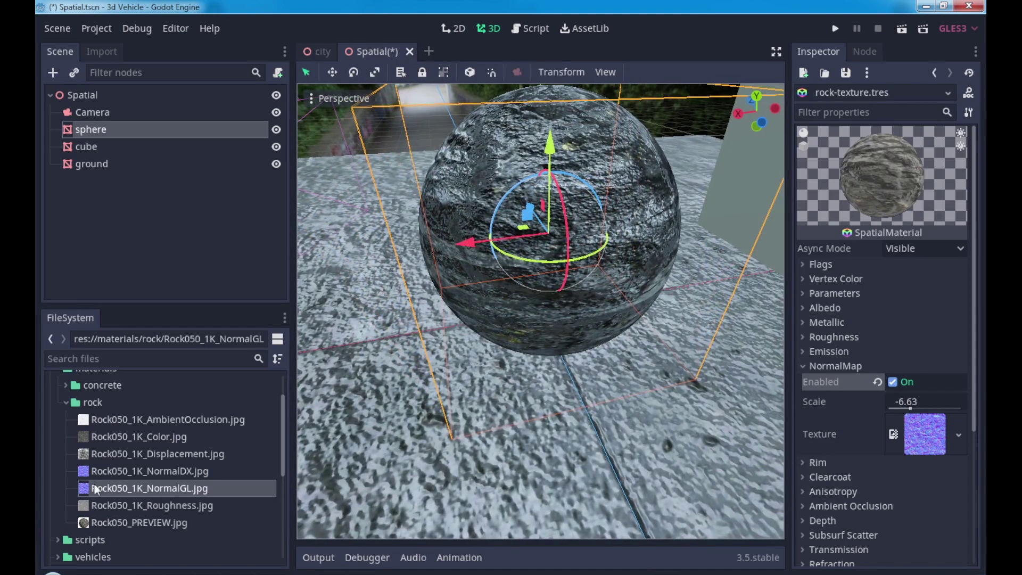
{"action": "right_click", "coordinate": [150, 484]}
{"action": "left_click", "coordinate": [205, 563]}
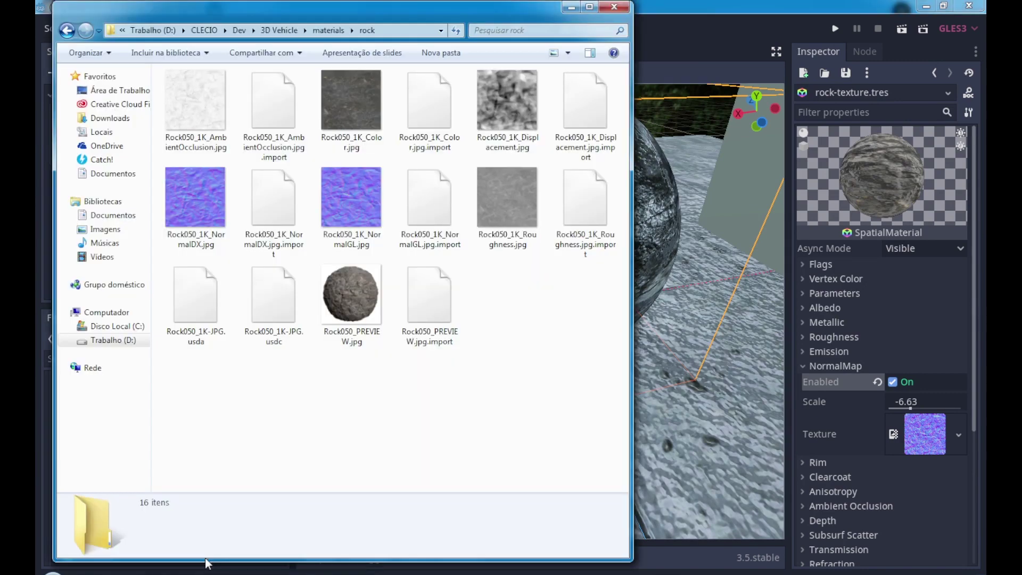
{"action": "double_click", "coordinate": [591, 8]}
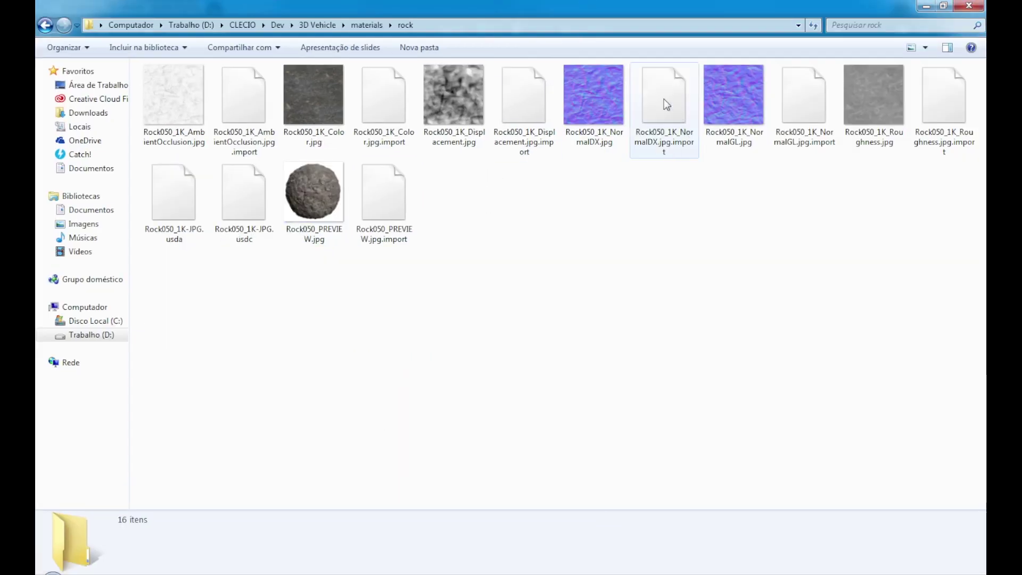
{"action": "double_click", "coordinate": [619, 97]}
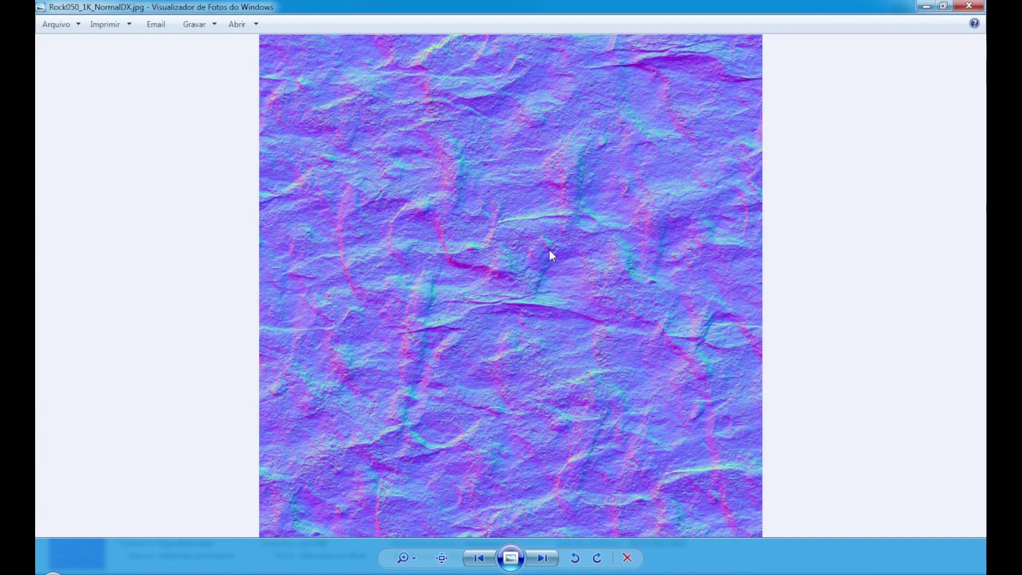
{"action": "left_click", "coordinate": [972, 10]}
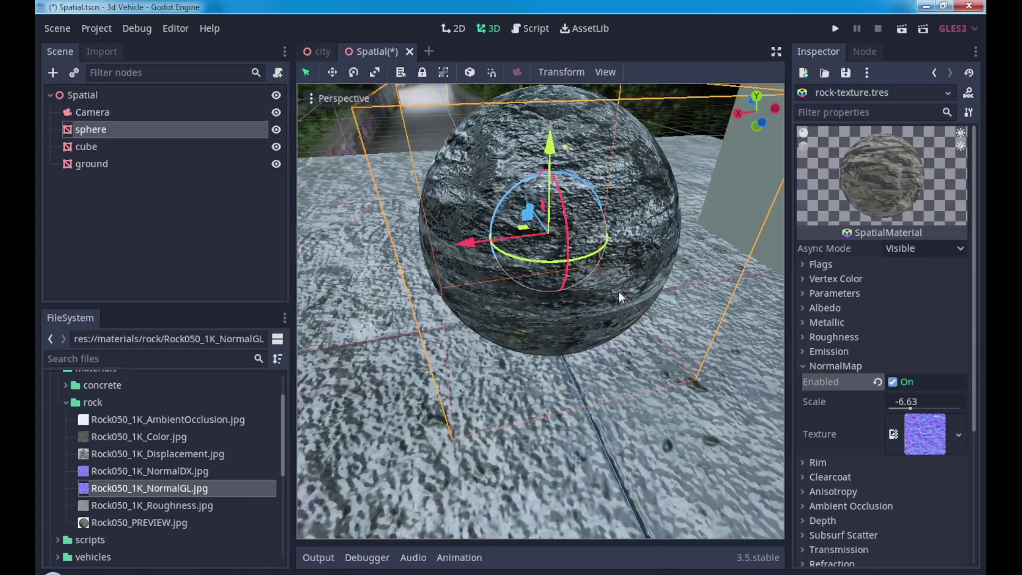
- Enable Depth on the rock material, leaving Scale at 0.05 with no texture yet
{"action": "mouse_move", "coordinate": [647, 269]}
{"action": "middle_mouse_down"}
{"action": "mouse_move", "coordinate": [646, 242]}
{"action": "mouse_move", "coordinate": [738, 365]}
{"action": "middle_mouse_up"}
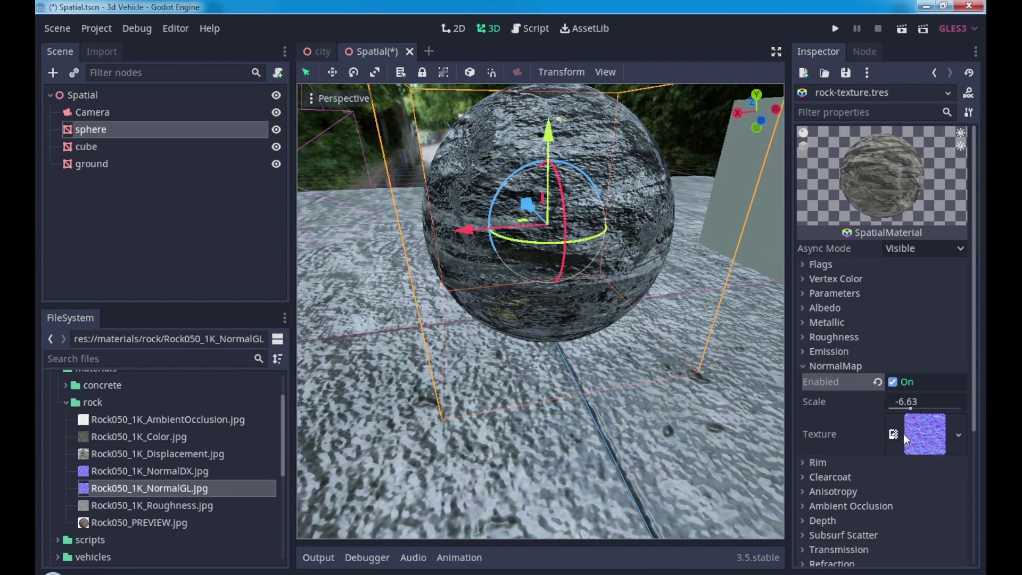
{"action": "left_click", "coordinate": [845, 368]}
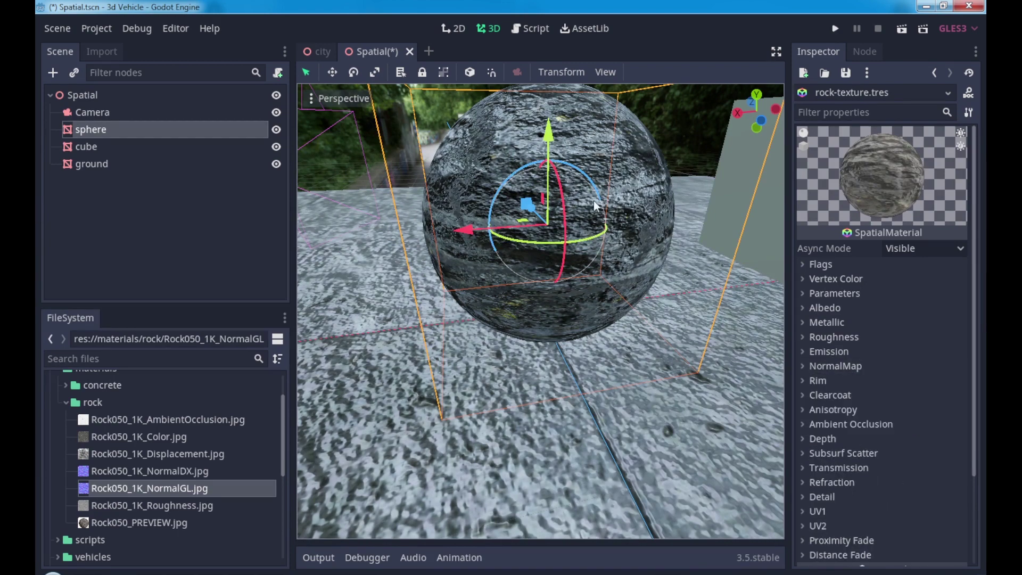
{"action": "left_click", "coordinate": [197, 455]}
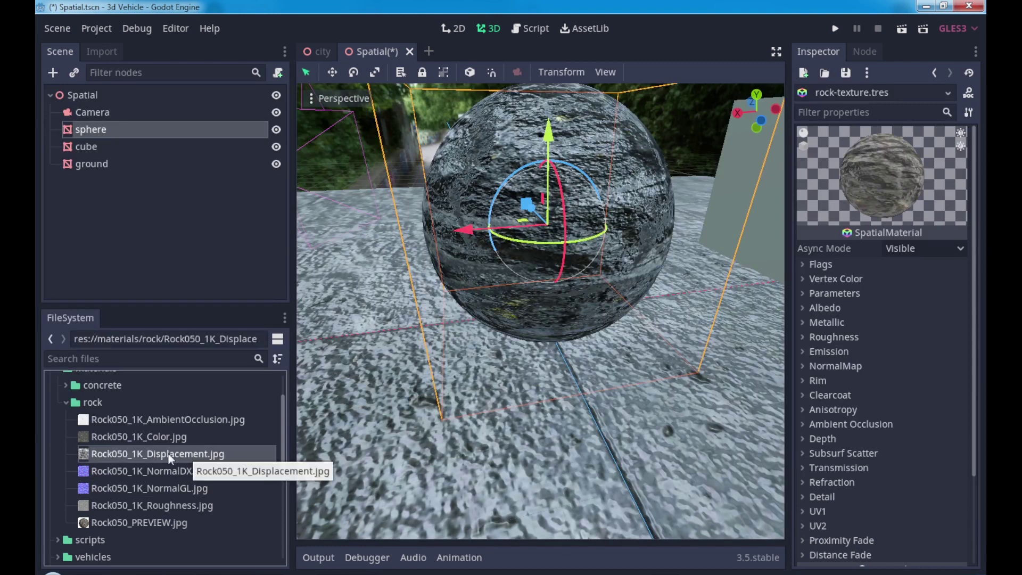
{"action": "left_click", "coordinate": [830, 439]}
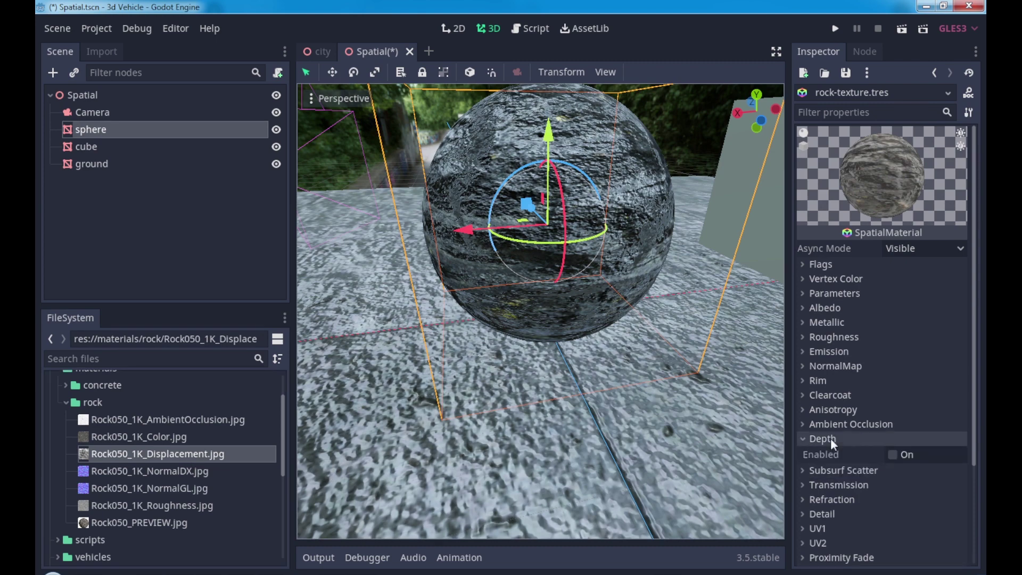
{"action": "left_click", "coordinate": [894, 454]}
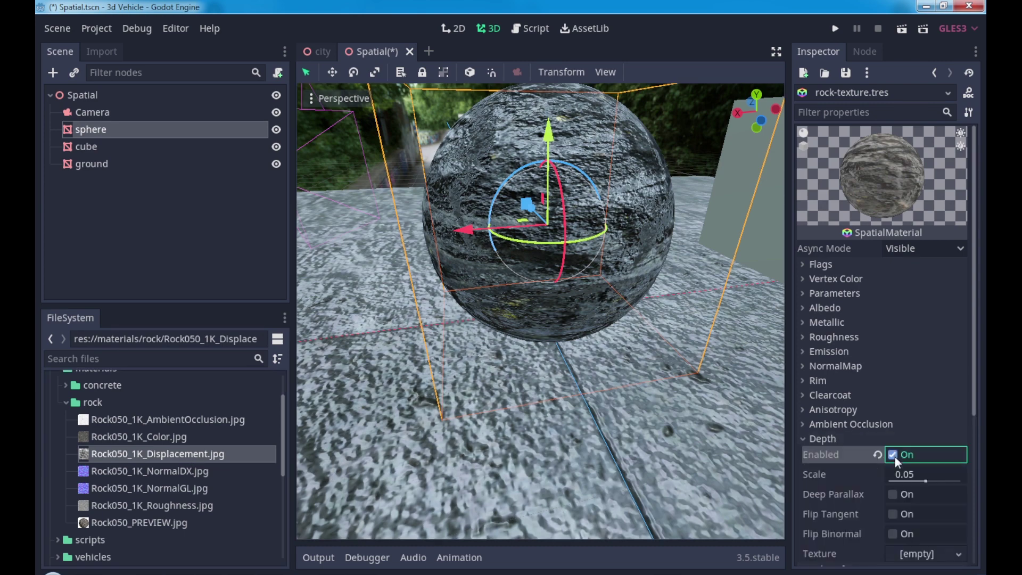
{"action": "left_click", "coordinate": [800, 337]}
{"action": "left_click", "coordinate": [804, 307]}
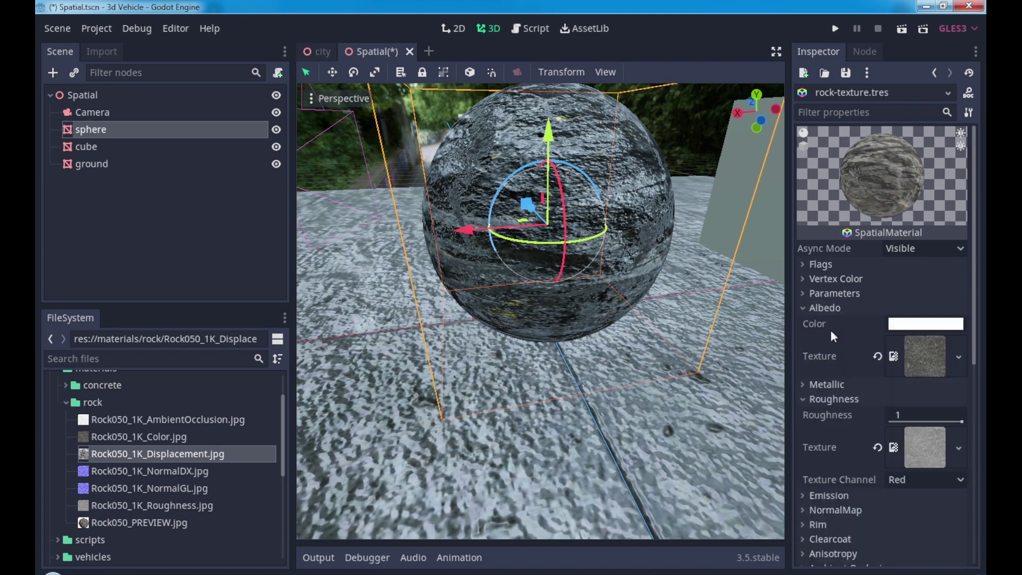
{"action": "scroll", "coordinate": [834, 338], "scroll_direction": "down", "scroll_amount": 2}
{"action": "left_click", "coordinate": [810, 408]}
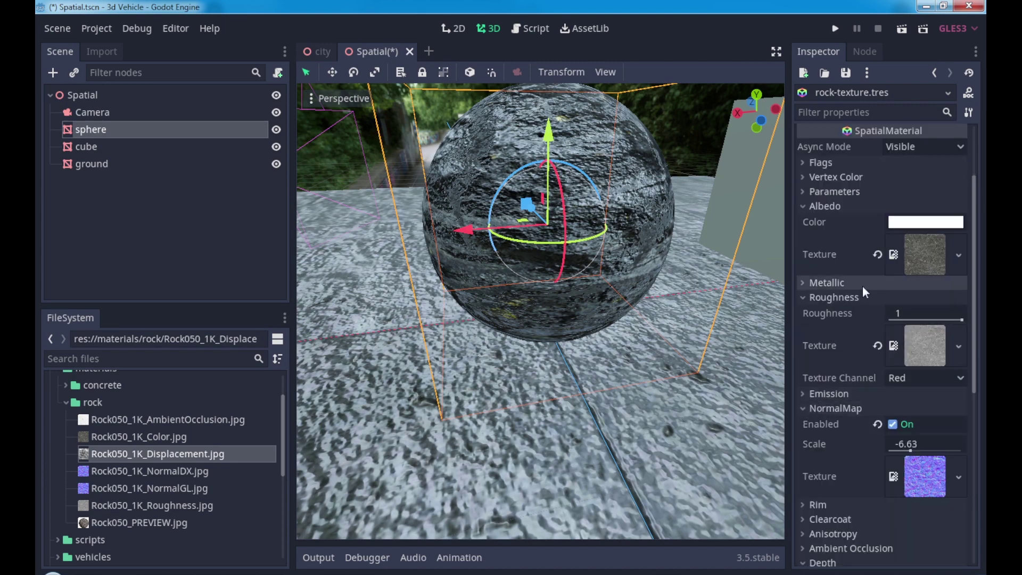
{"action": "scroll", "coordinate": [863, 330], "scroll_direction": "down", "scroll_amount": 3}
{"action": "scroll", "coordinate": [864, 367], "scroll_direction": "down", "scroll_amount": 2}
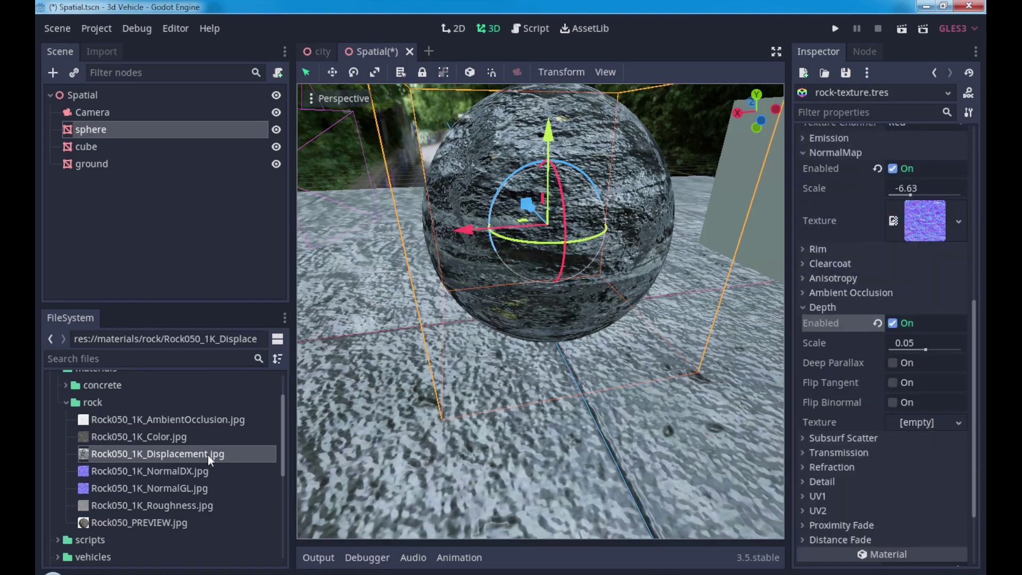
- Assign Rock050_1K_Displacement.jpg as the depth texture and set the depth Scale to 0
{"action": "left_click_drag", "start_coordinate": [209, 458], "coordinate": [914, 426]}
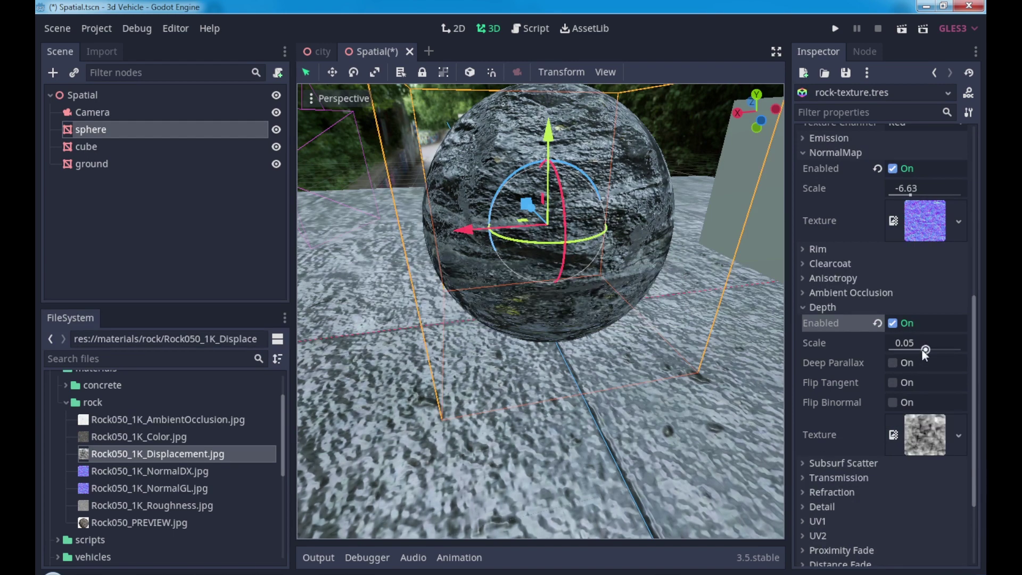
{"action": "mouse_move", "coordinate": [925, 350]}
{"action": "left_mouse_down"}
{"action": "mouse_move", "coordinate": [967, 342]}
{"action": "mouse_move", "coordinate": [905, 345]}
{"action": "left_mouse_up"}
{"action": "left_click", "coordinate": [900, 341]}
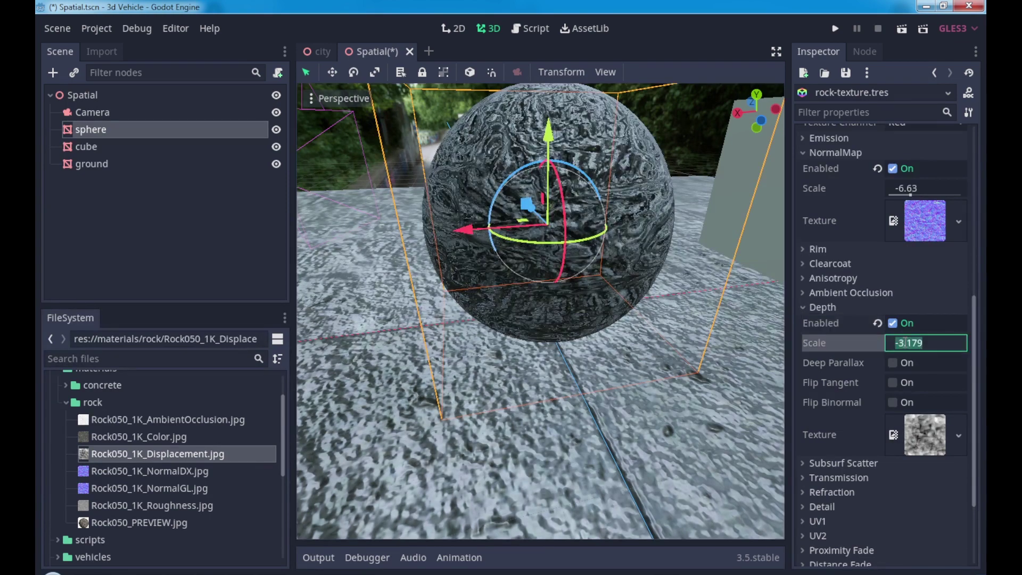
{"action": "type", "text": "0"}
{"action": "key", "text": "Return"}
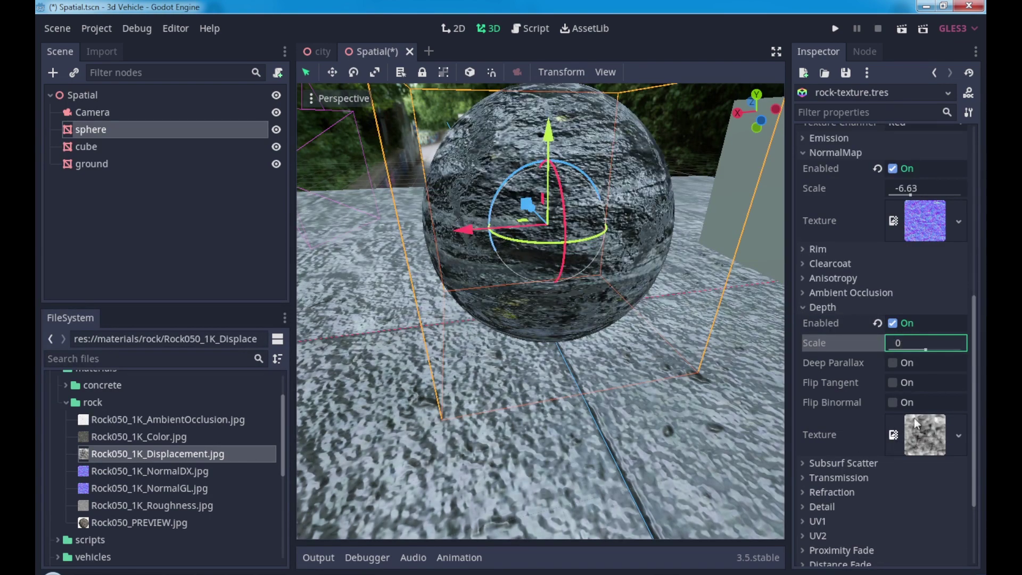
{"action": "mouse_move", "coordinate": [465, 321]}
{"action": "middle_mouse_down"}
{"action": "mouse_move", "coordinate": [575, 319]}
{"action": "mouse_move", "coordinate": [644, 344]}
{"action": "middle_mouse_up"}
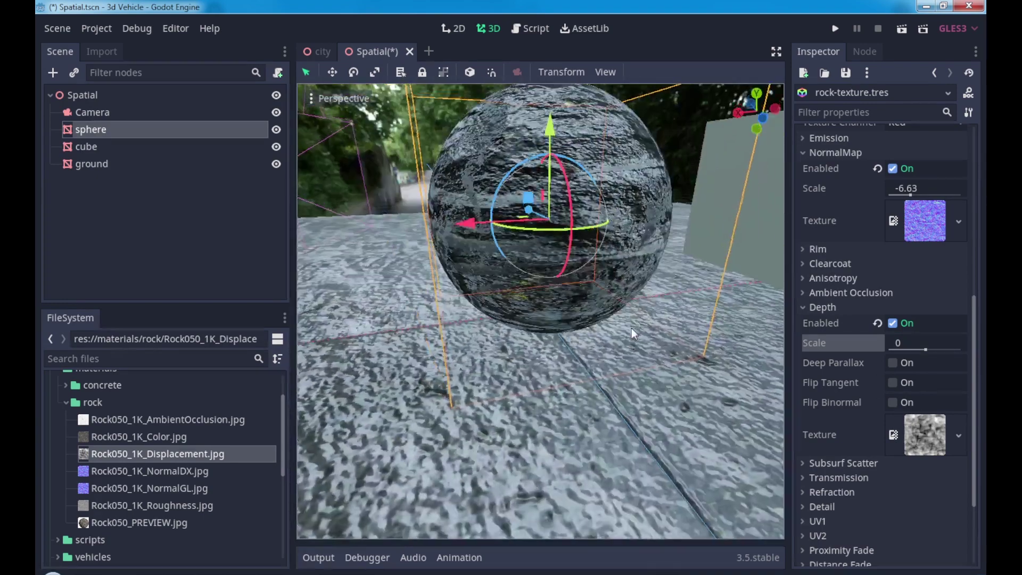
{"action": "scroll", "coordinate": [536, 225], "scroll_direction": "down", "scroll_amount": 2}
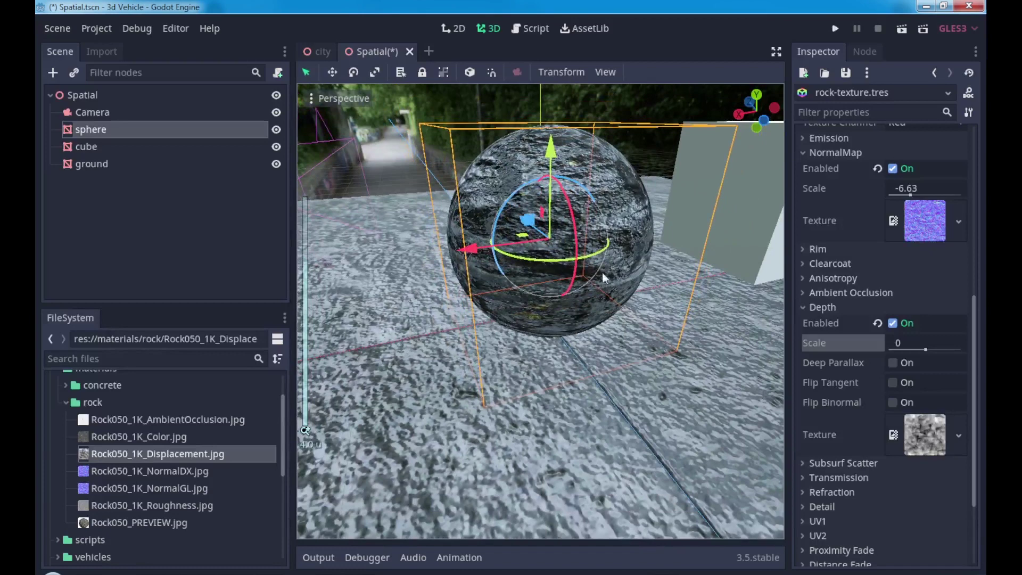
{"action": "left_click", "coordinate": [829, 308]}
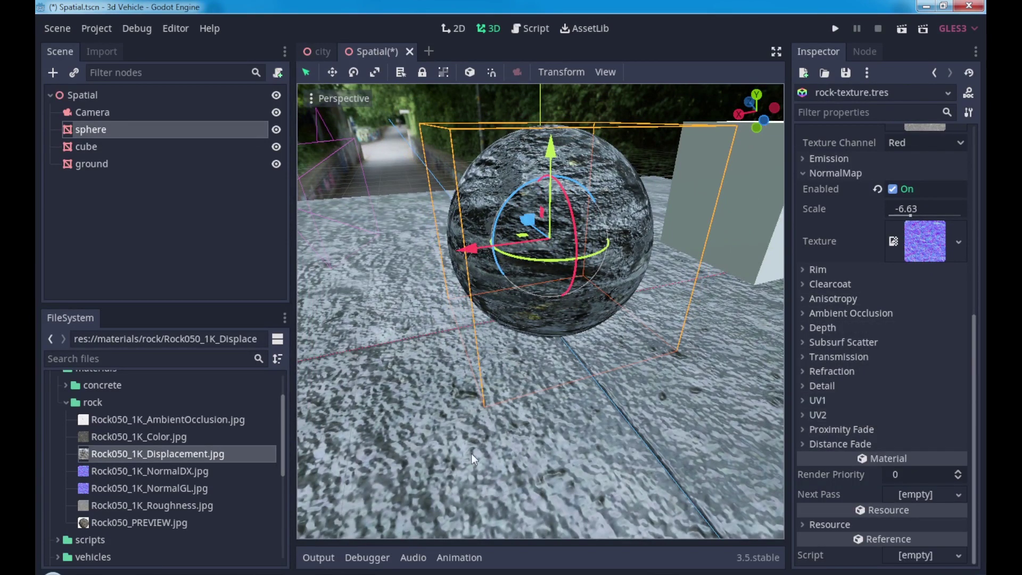
- Enable ambient occlusion with Rock050_1K_AmbientOcclusion.jpg at Light Affect 0.43 and On UV2
{"action": "left_click", "coordinate": [893, 315]}
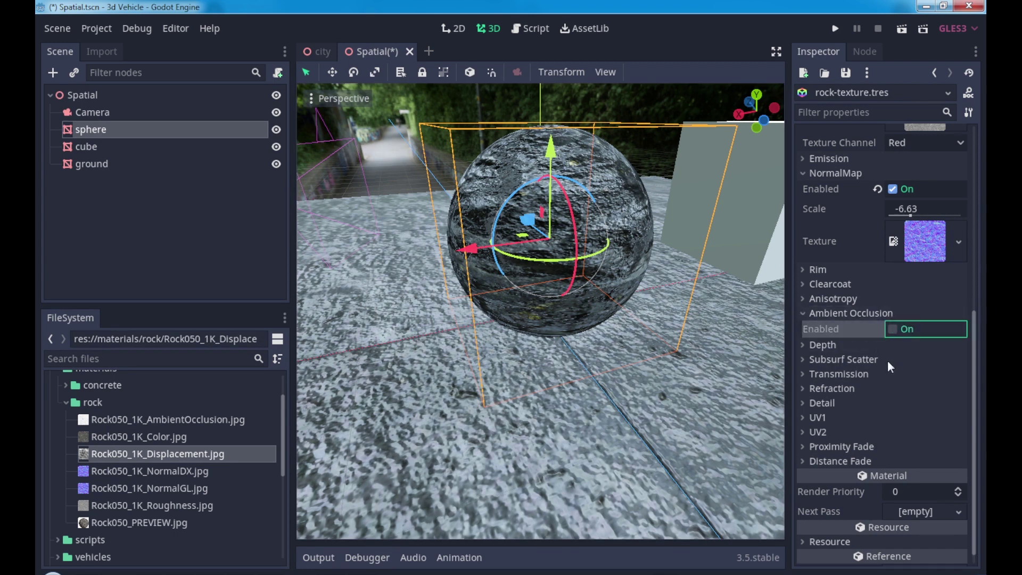
{"action": "key", "text": "space"}
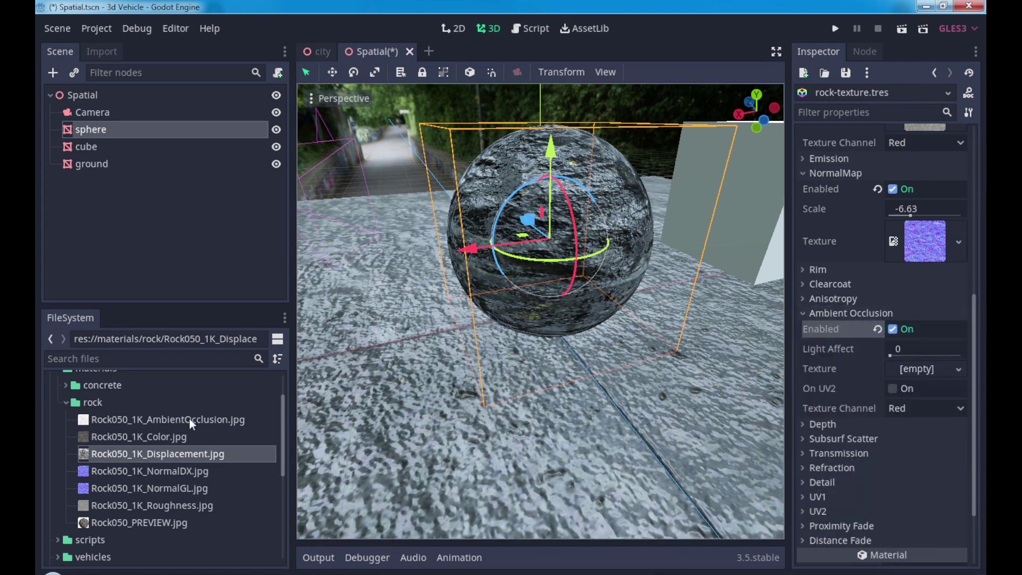
{"action": "left_click_drag", "start_coordinate": [190, 417], "coordinate": [900, 369]}
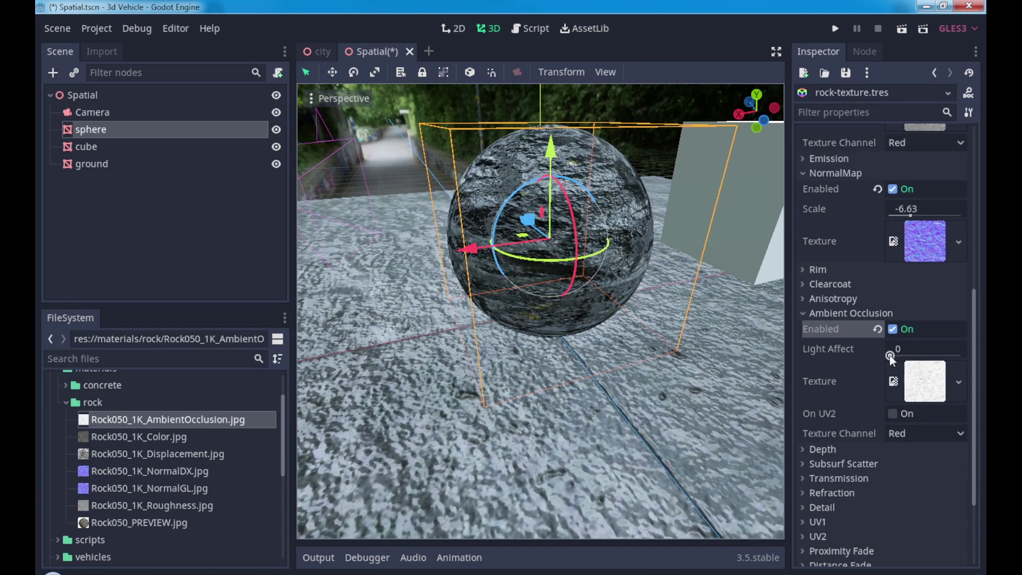
{"action": "left_click_drag", "start_coordinate": [890, 356], "coordinate": [926, 358]}
{"action": "left_click_drag", "start_coordinate": [926, 358], "coordinate": [921, 357]}
{"action": "mouse_move", "coordinate": [582, 338]}
{"action": "middle_mouse_down"}
{"action": "mouse_move", "coordinate": [505, 336]}
{"action": "mouse_move", "coordinate": [572, 314]}
{"action": "mouse_move", "coordinate": [564, 302]}
{"action": "mouse_move", "coordinate": [611, 338]}
{"action": "mouse_move", "coordinate": [586, 317]}
{"action": "middle_mouse_up"}
{"action": "scroll", "coordinate": [564, 301], "scroll_direction": "down", "scroll_amount": 3}
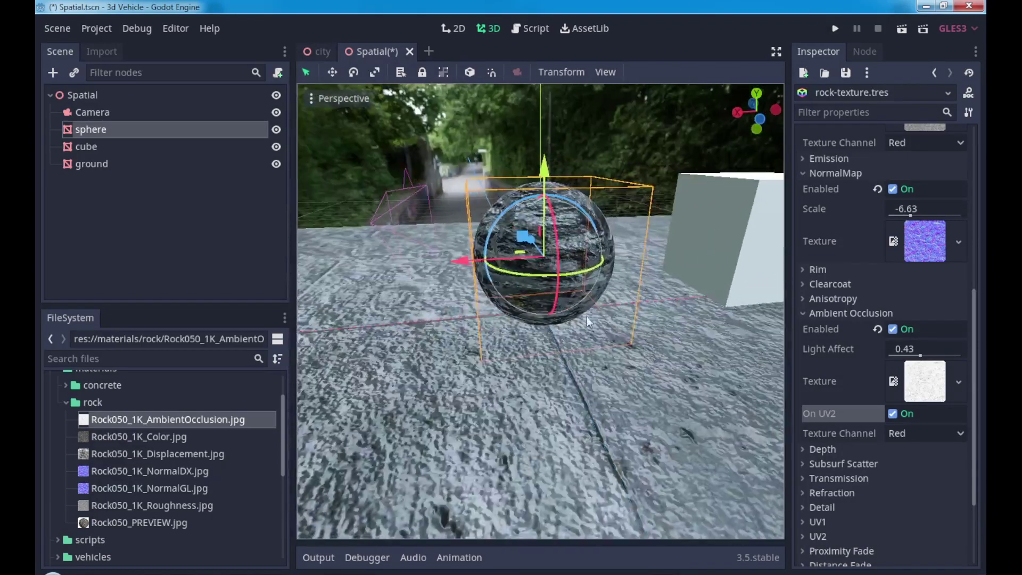
{"action": "left_click", "coordinate": [638, 154]}
{"action": "mouse_move", "coordinate": [468, 298]}
{"action": "middle_mouse_down"}
{"action": "mouse_move", "coordinate": [644, 300]}
{"action": "mouse_move", "coordinate": [538, 323]}
{"action": "middle_mouse_up"}
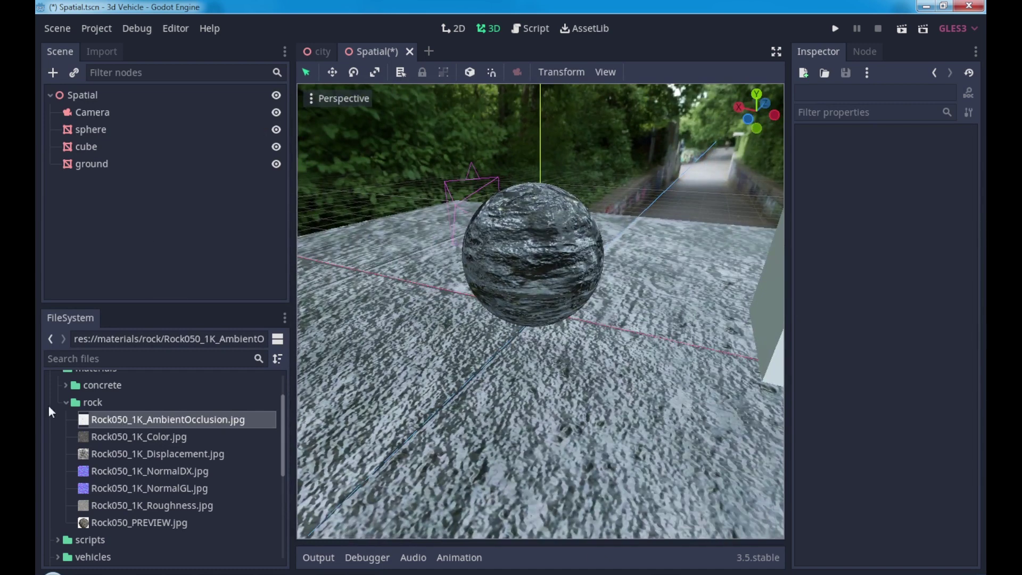
- Reopen rock-texture.tres from the FileSystem dock for editing
{"action": "left_click", "coordinate": [66, 403]}
{"action": "scroll", "coordinate": [122, 500], "scroll_direction": "down", "scroll_amount": 1}
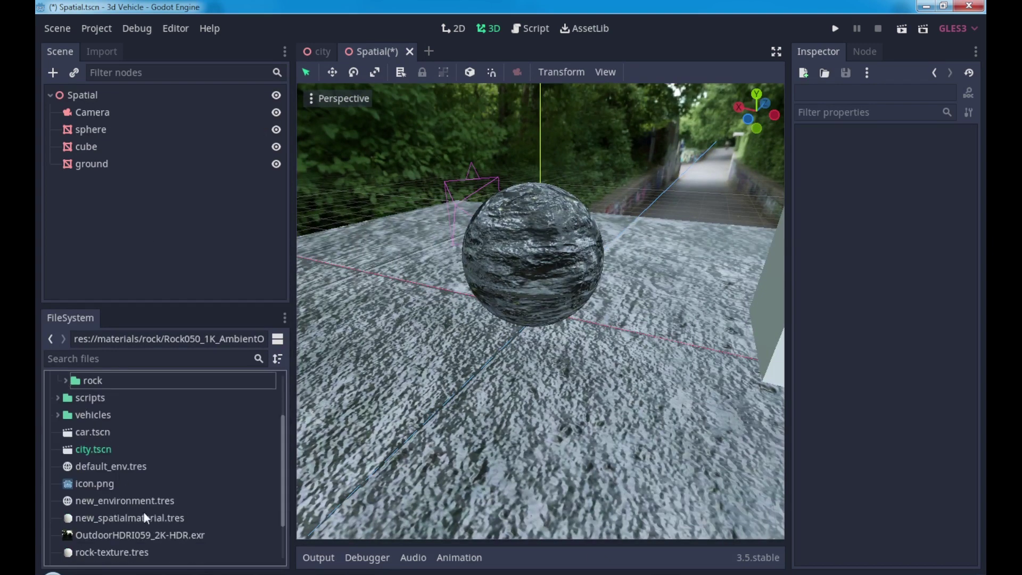
{"action": "scroll", "coordinate": [133, 519], "scroll_direction": "down", "scroll_amount": 1}
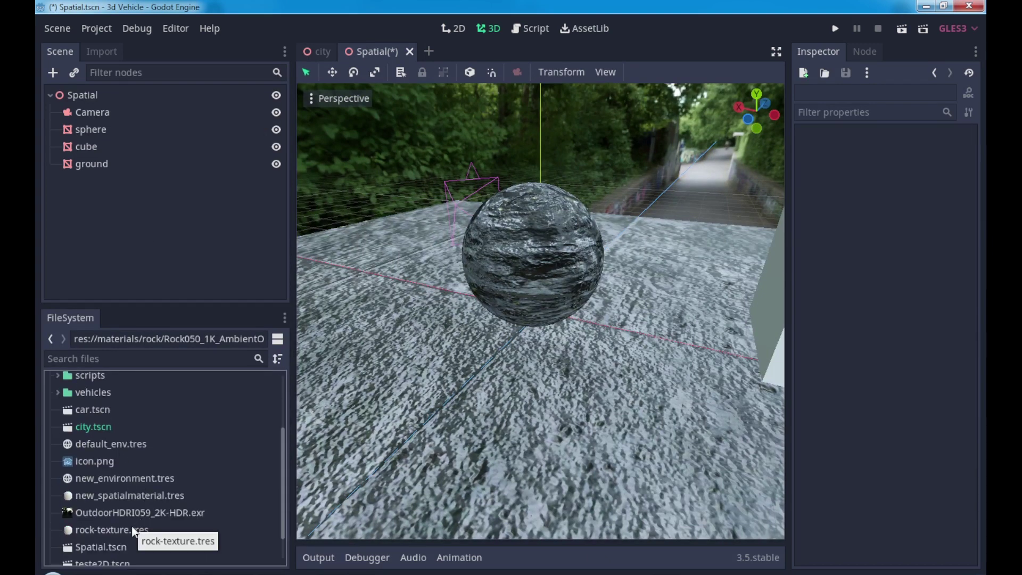
{"action": "left_click", "coordinate": [132, 526]}
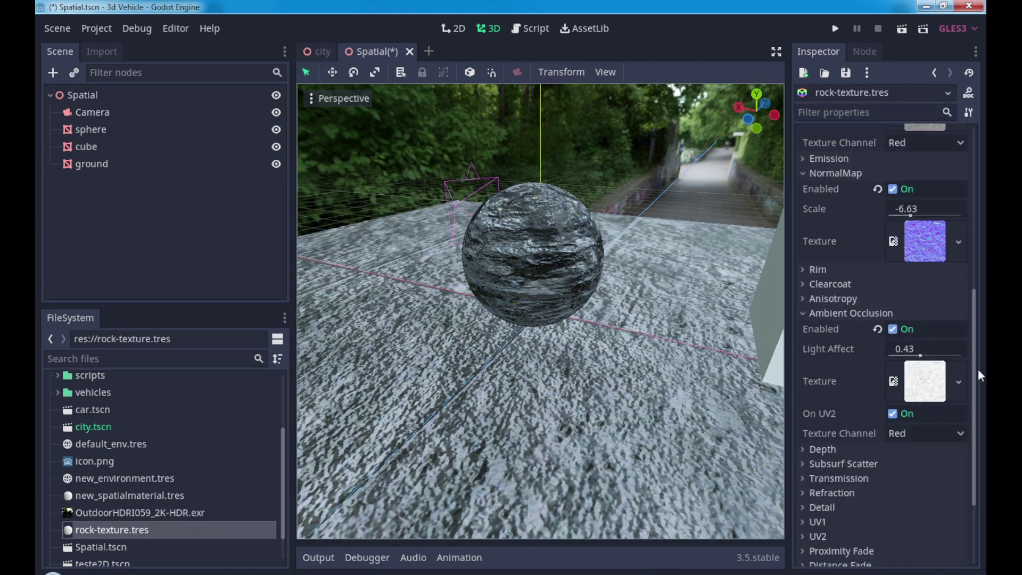
- Enable Clearcoat with Clearcoat and Gloss both set to 0
{"action": "left_click", "coordinate": [835, 313]}
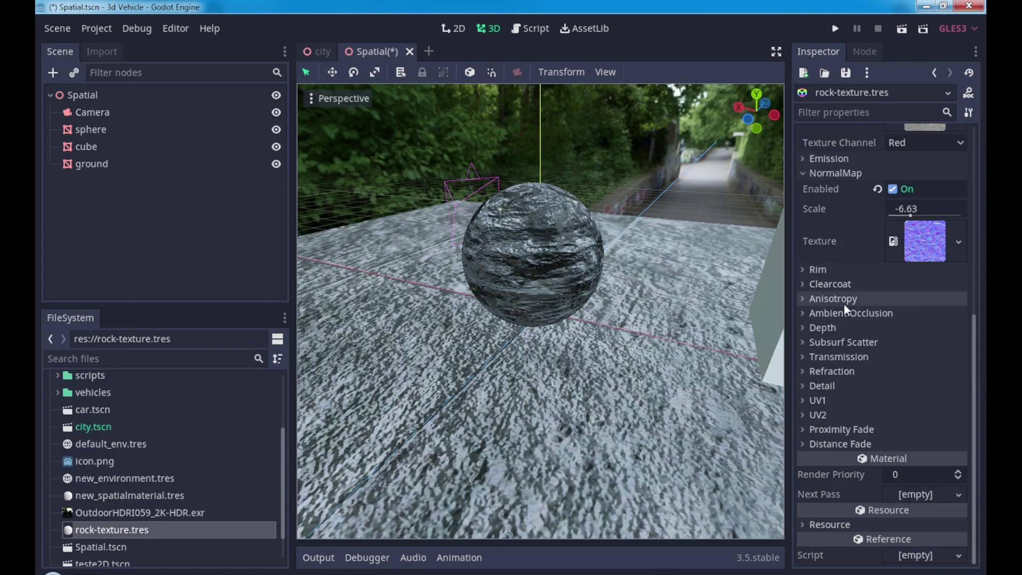
{"action": "left_click", "coordinate": [844, 302]}
{"action": "left_click", "coordinate": [844, 302]}
{"action": "left_click", "coordinate": [846, 285]}
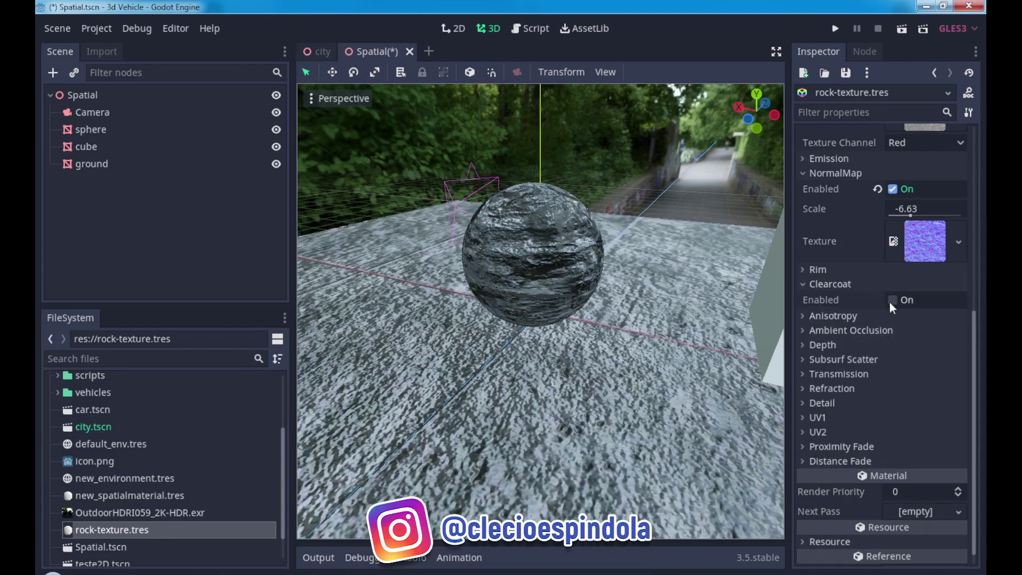
{"action": "left_click", "coordinate": [899, 300]}
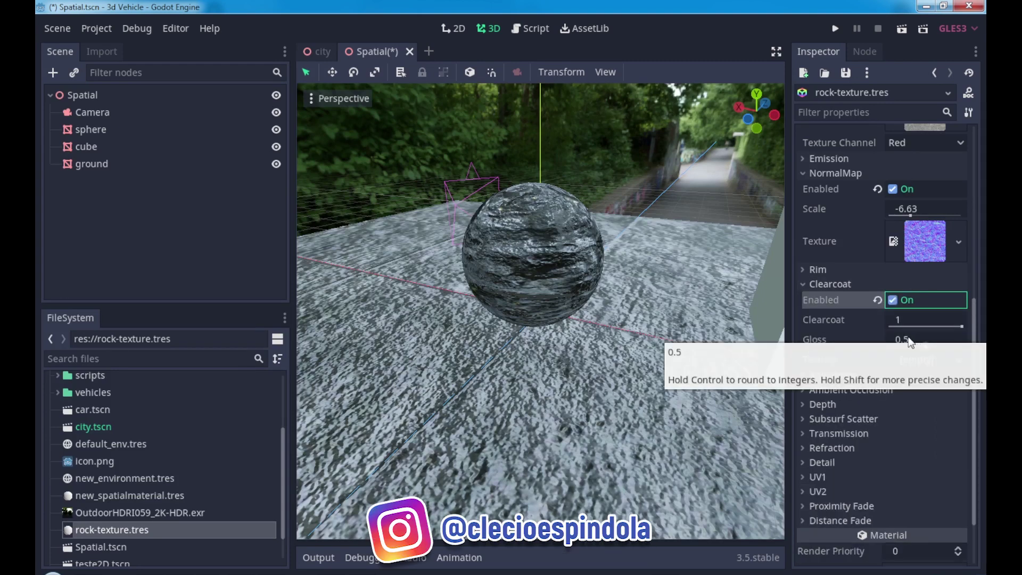
{"action": "left_click_drag", "start_coordinate": [925, 322], "coordinate": [894, 323]}
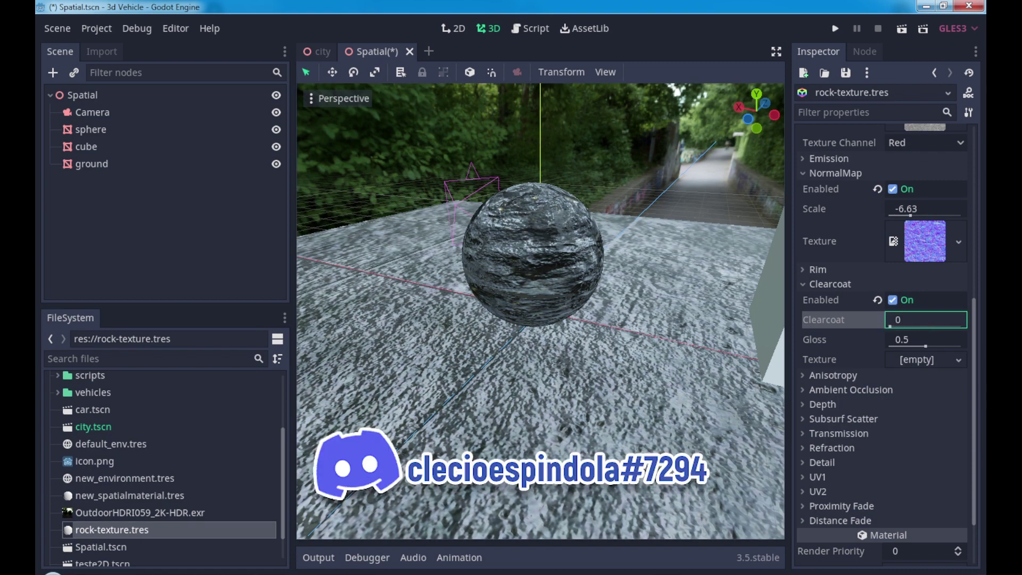
{"action": "middle_click_drag", "start_coordinate": [599, 328], "coordinate": [612, 259]}
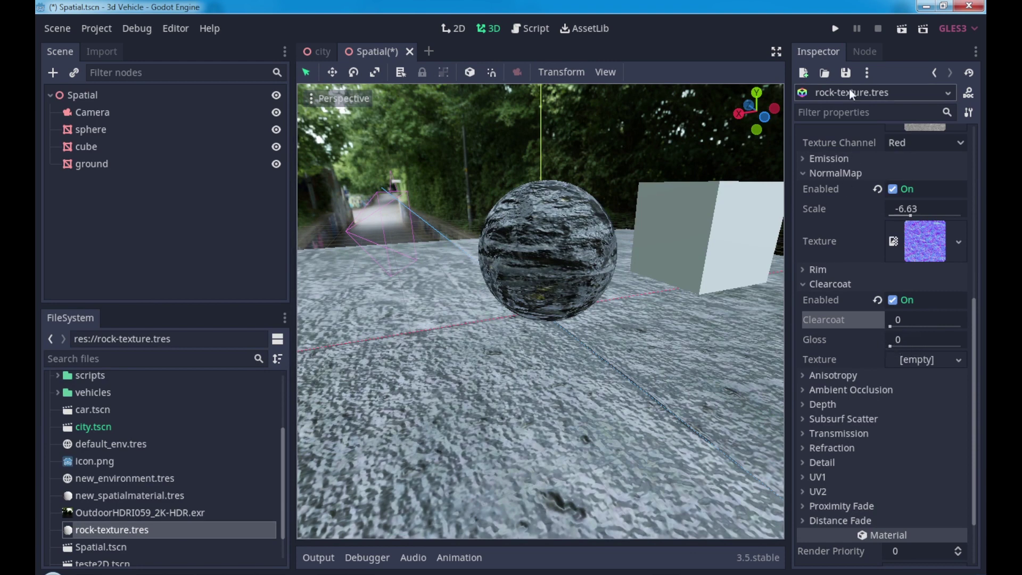
- Save the rock-texture.tres material to its file
{"action": "left_click", "coordinate": [846, 73]}
{"action": "left_click", "coordinate": [864, 101]}
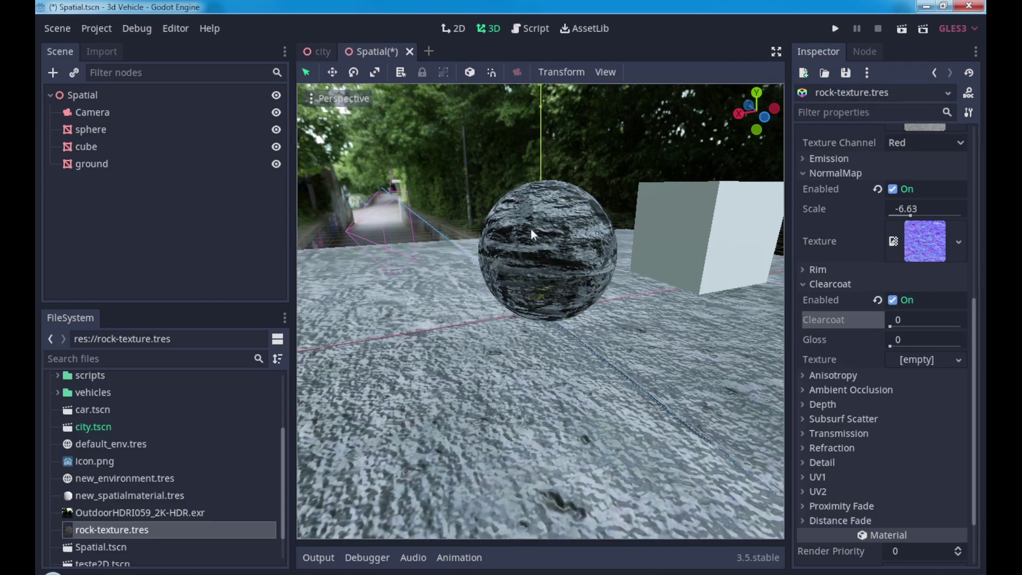
{"action": "middle_click_drag", "start_coordinate": [676, 245], "coordinate": [647, 298]}
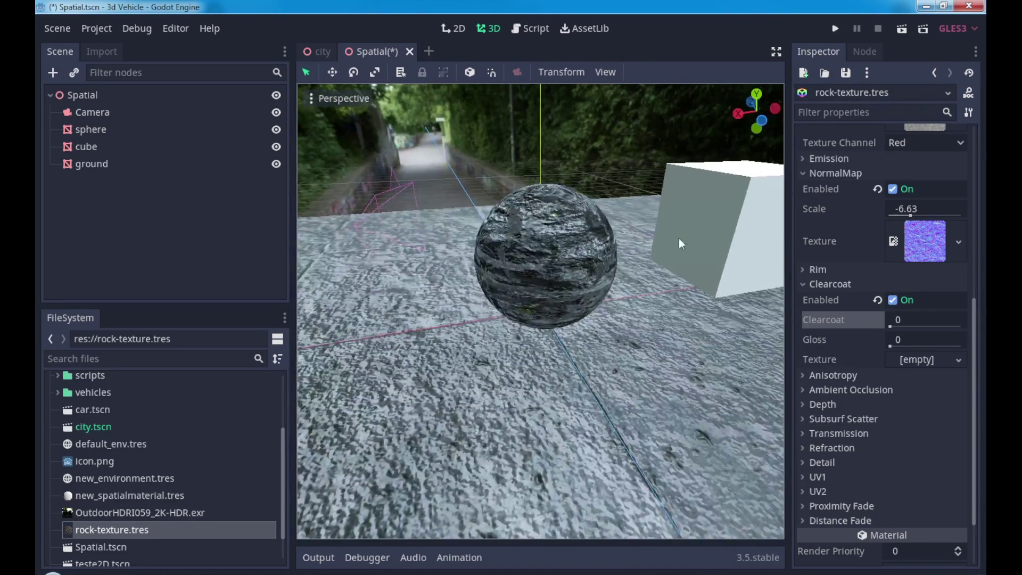
- Select the cube and preview its current material on cube and sphere shapes
{"action": "left_click", "coordinate": [714, 245]}
{"action": "scroll", "coordinate": [678, 286], "scroll_direction": "down", "scroll_amount": 3}
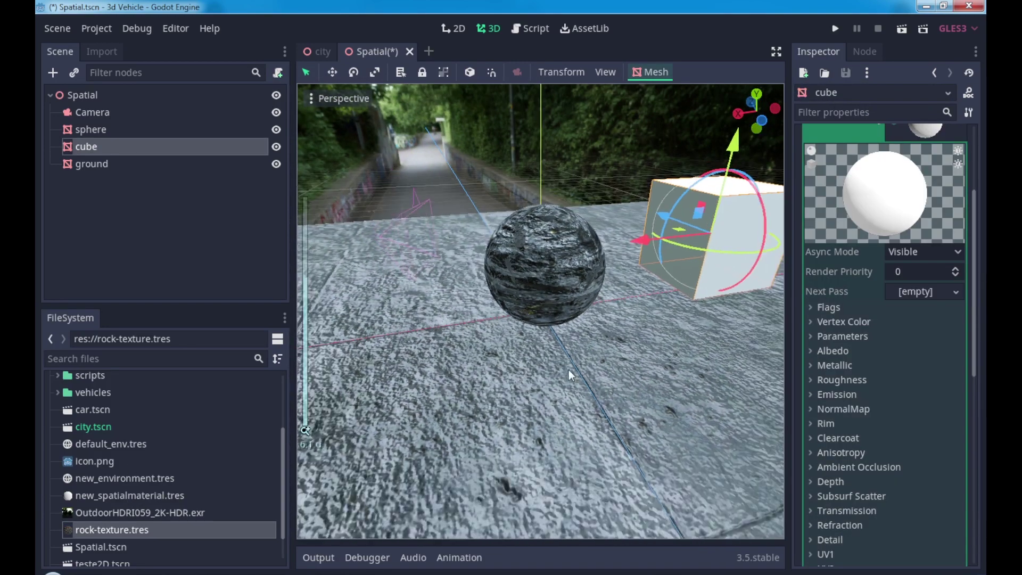
{"action": "middle_click_drag", "start_coordinate": [678, 285], "coordinate": [648, 299]}
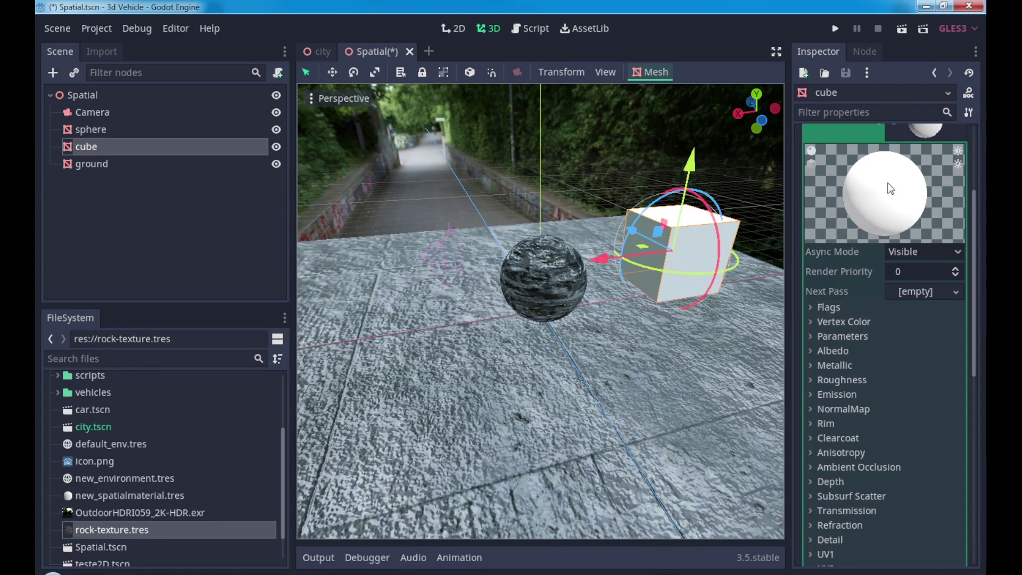
{"action": "left_click", "coordinate": [811, 165]}
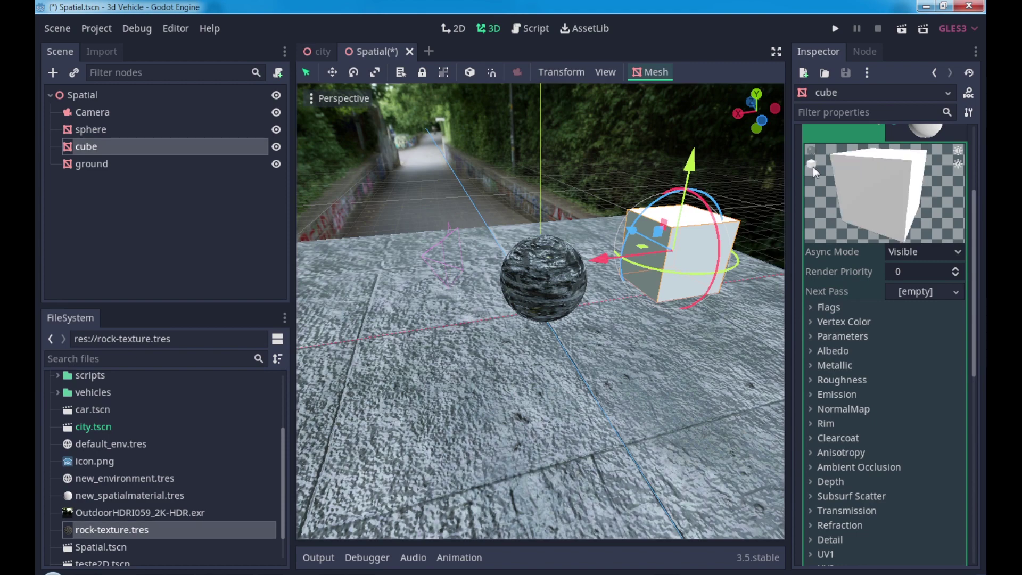
{"action": "left_click", "coordinate": [809, 151]}
{"action": "left_click", "coordinate": [809, 164]}
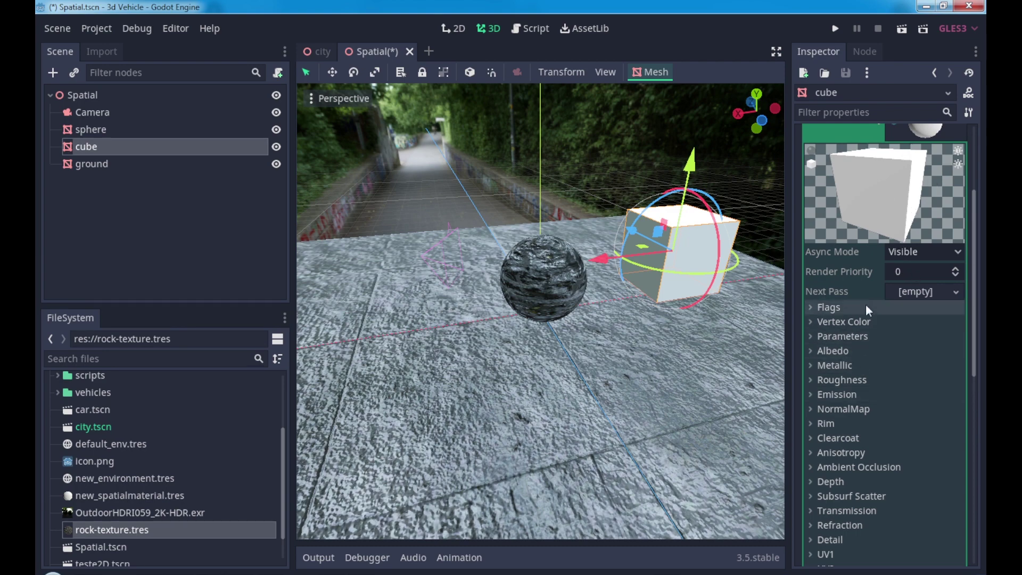
{"action": "scroll", "coordinate": [908, 254], "scroll_direction": "up", "scroll_amount": 3}
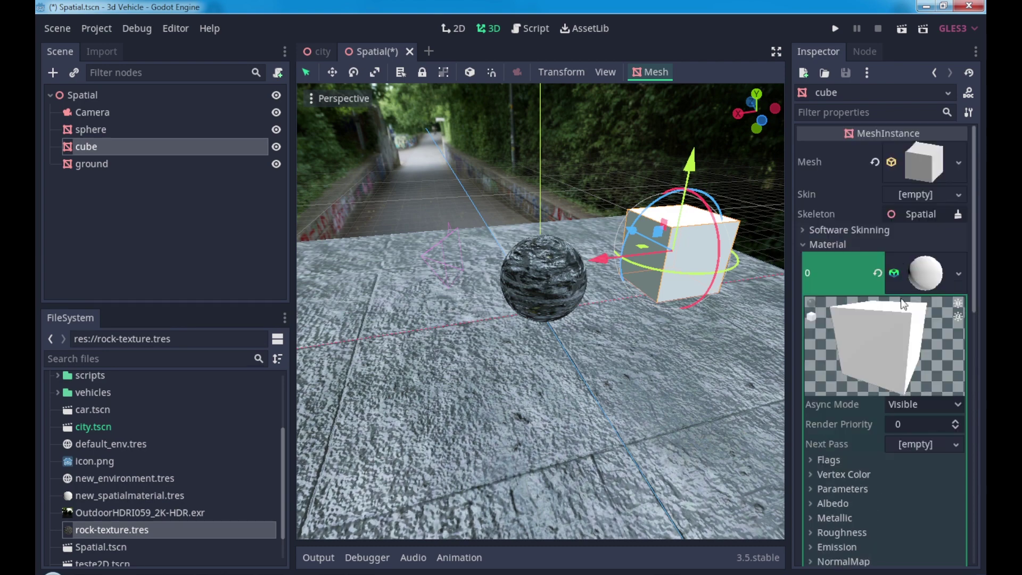
- Replace the cube's Material 0 with rock-texture.tres so it matches the sphere
{"action": "left_click", "coordinate": [921, 273]}
{"action": "left_click", "coordinate": [921, 274]}
{"action": "left_click", "coordinate": [877, 274]}
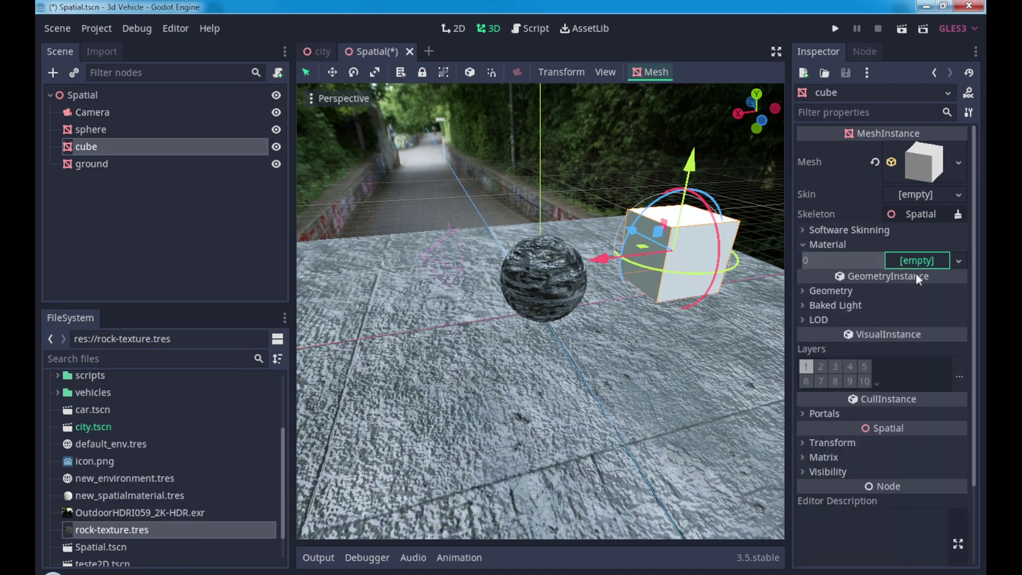
{"action": "left_click_drag", "start_coordinate": [126, 528], "coordinate": [910, 263]}
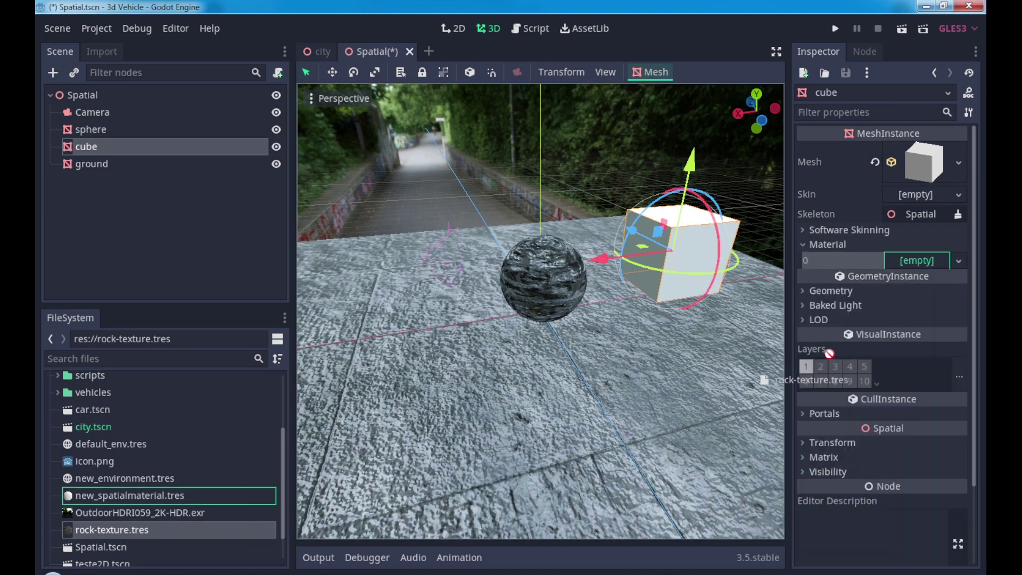
{"action": "middle_click_drag", "start_coordinate": [674, 296], "coordinate": [589, 257]}
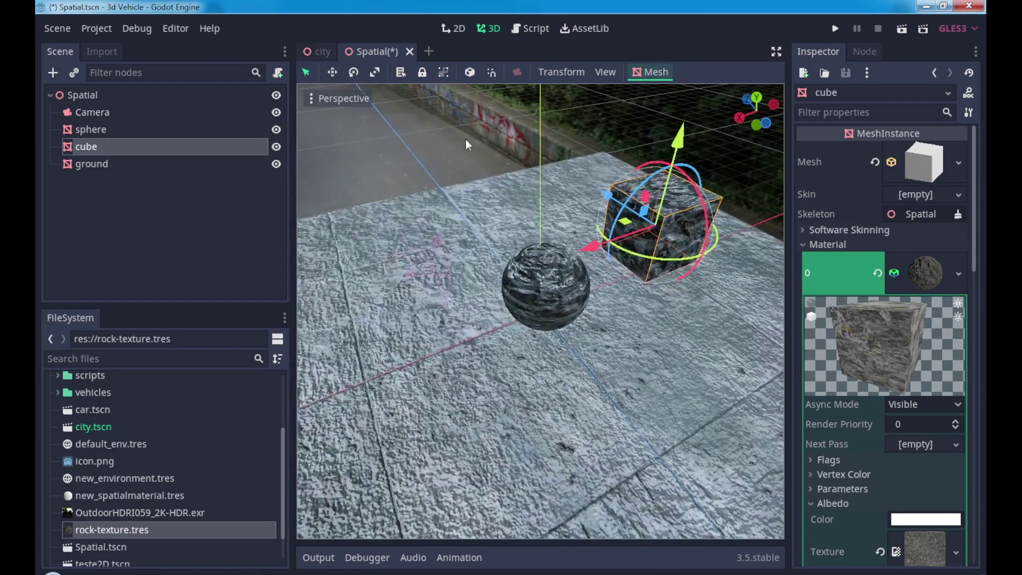
{"action": "left_click", "coordinate": [465, 139]}
{"action": "mouse_move", "coordinate": [694, 316]}
{"action": "middle_mouse_down"}
{"action": "mouse_move", "coordinate": [663, 329]}
{"action": "mouse_move", "coordinate": [522, 307]}
{"action": "mouse_move", "coordinate": [540, 306]}
{"action": "middle_mouse_up"}
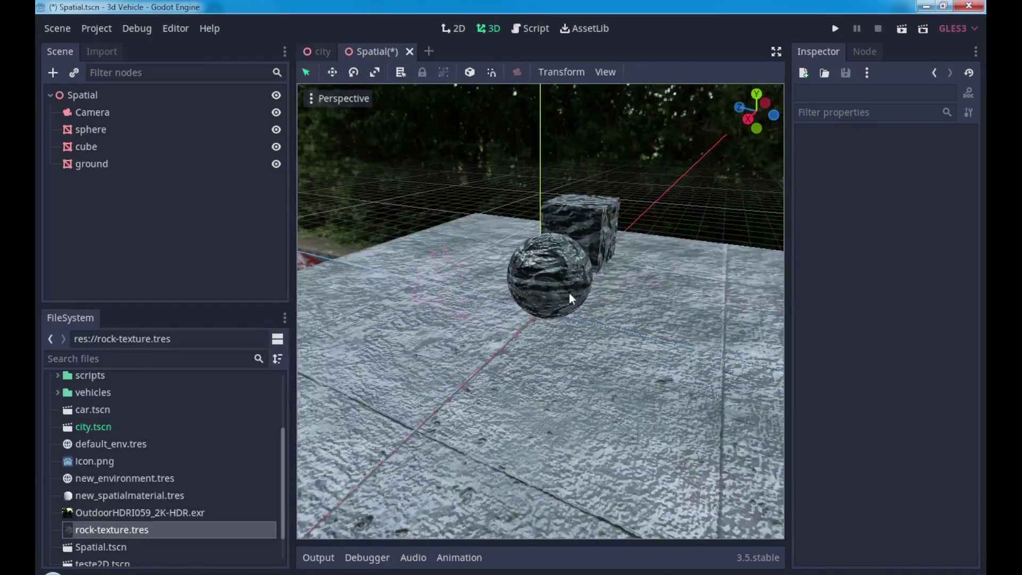
{"action": "scroll", "coordinate": [570, 293], "scroll_direction": "up", "scroll_amount": 3}
{"action": "mouse_move", "coordinate": [570, 292]}
{"action": "middle_mouse_down"}
{"action": "mouse_move", "coordinate": [593, 350]}
{"action": "mouse_move", "coordinate": [622, 349]}
{"action": "mouse_move", "coordinate": [666, 319]}
{"action": "mouse_move", "coordinate": [501, 345]}
{"action": "mouse_move", "coordinate": [577, 344]}
{"action": "middle_mouse_up"}
{"action": "scroll", "coordinate": [593, 349], "scroll_direction": "down", "scroll_amount": 3}
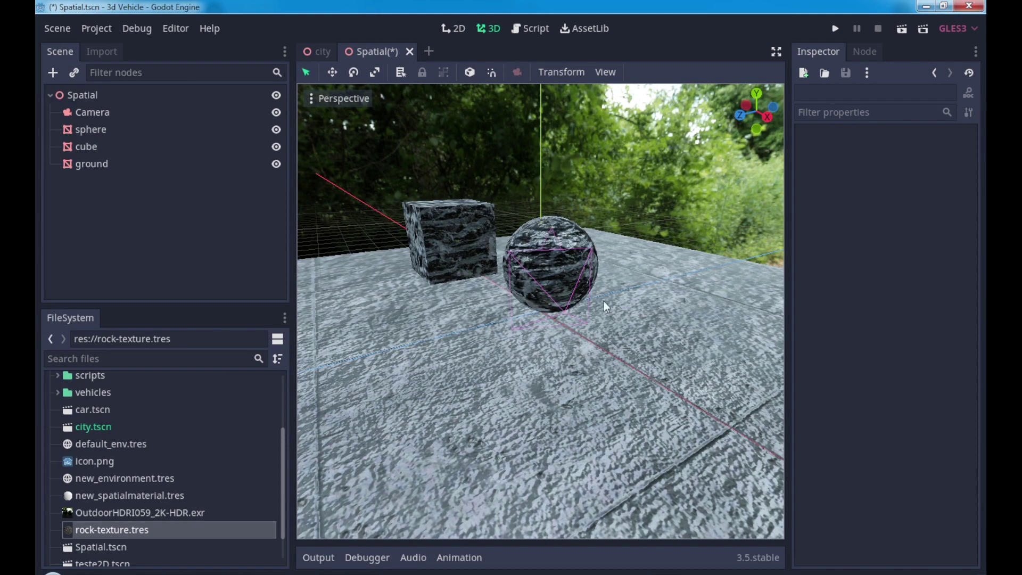
{"action": "mouse_move", "coordinate": [603, 301]}
{"action": "middle_mouse_down"}
{"action": "mouse_move", "coordinate": [521, 306]}
{"action": "mouse_move", "coordinate": [624, 326]}
{"action": "middle_mouse_up"}
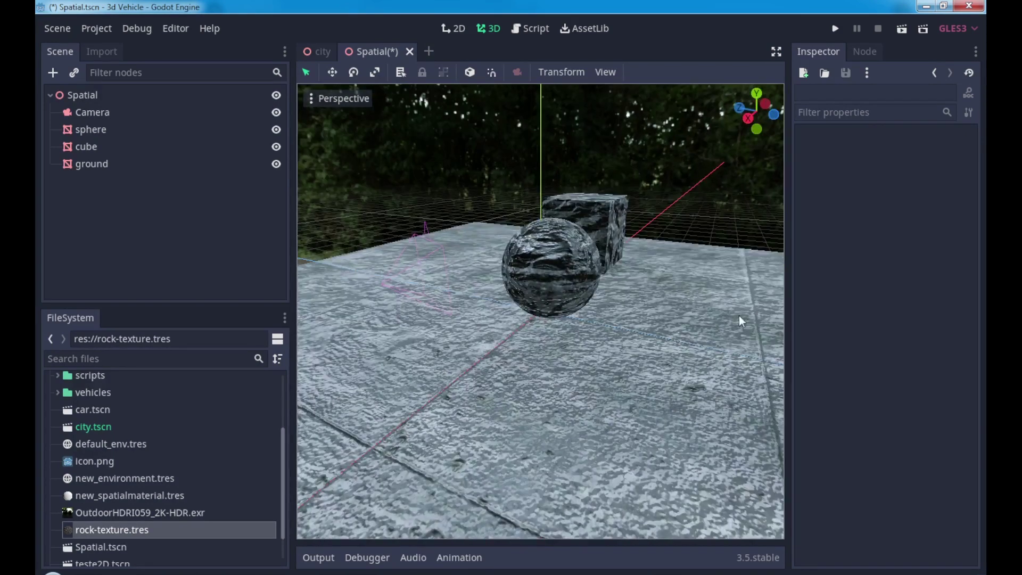
{"action": "mouse_move", "coordinate": [739, 316]}
{"action": "middle_mouse_down"}
{"action": "mouse_move", "coordinate": [567, 338]}
{"action": "mouse_move", "coordinate": [614, 345]}
{"action": "middle_mouse_up"}
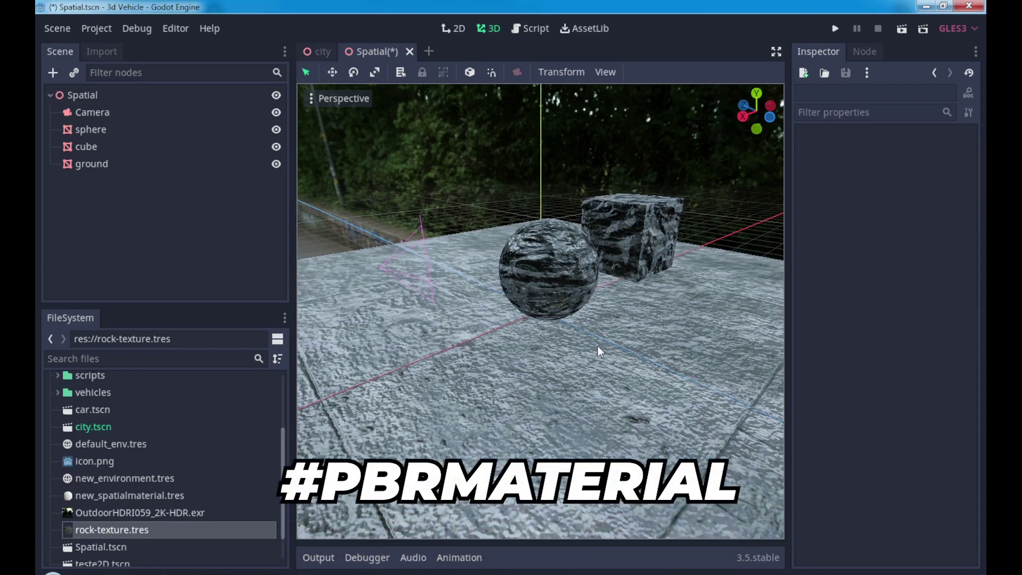
{"action": "middle_click_drag", "start_coordinate": [680, 308], "coordinate": [675, 290]}
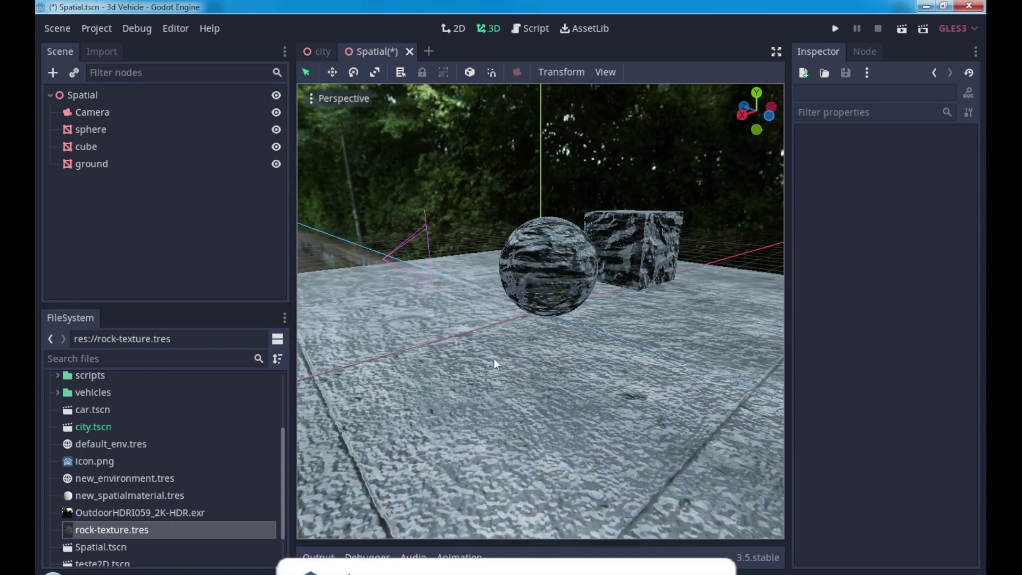
{"action": "mouse_move", "coordinate": [497, 357]}
{"action": "middle_mouse_down"}
{"action": "mouse_move", "coordinate": [595, 410]}
{"action": "mouse_move", "coordinate": [600, 323]}
{"action": "middle_mouse_up"}
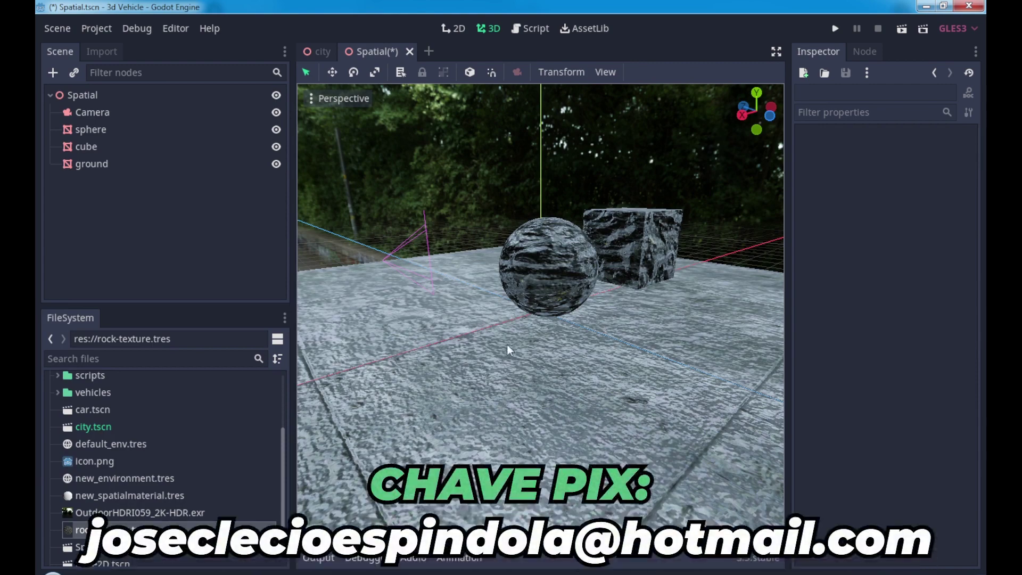
{"action": "mouse_move", "coordinate": [507, 344]}
{"action": "middle_mouse_down"}
{"action": "mouse_move", "coordinate": [603, 369]}
{"action": "mouse_move", "coordinate": [571, 365]}
{"action": "middle_mouse_up"}
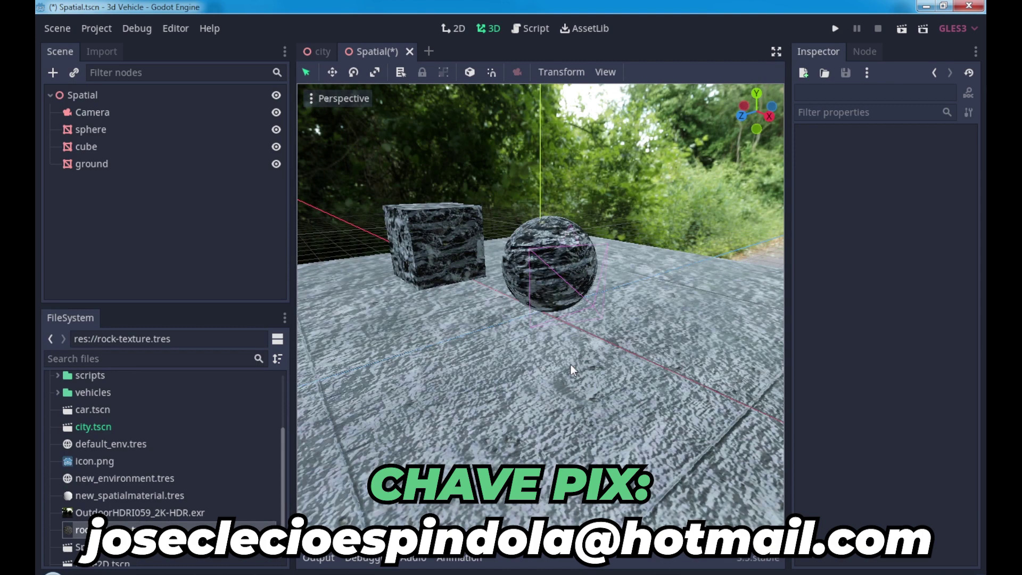
{"action": "mouse_move", "coordinate": [571, 365]}
{"action": "middle_mouse_down"}
{"action": "mouse_move", "coordinate": [627, 299]}
{"action": "mouse_move", "coordinate": [605, 299]}
{"action": "mouse_move", "coordinate": [544, 337]}
{"action": "mouse_move", "coordinate": [574, 349]}
{"action": "mouse_move", "coordinate": [511, 372]}
{"action": "mouse_move", "coordinate": [576, 370]}
{"action": "mouse_move", "coordinate": [483, 369]}
{"action": "mouse_move", "coordinate": [588, 313]}
{"action": "mouse_move", "coordinate": [448, 311]}
{"action": "mouse_move", "coordinate": [595, 321]}
{"action": "mouse_move", "coordinate": [503, 358]}
{"action": "mouse_move", "coordinate": [631, 341]}
{"action": "mouse_move", "coordinate": [544, 342]}
{"action": "mouse_move", "coordinate": [607, 341]}
{"action": "mouse_move", "coordinate": [465, 364]}
{"action": "middle_mouse_up"}
{"action": "scroll", "coordinate": [631, 340], "scroll_direction": "down", "scroll_amount": 2}
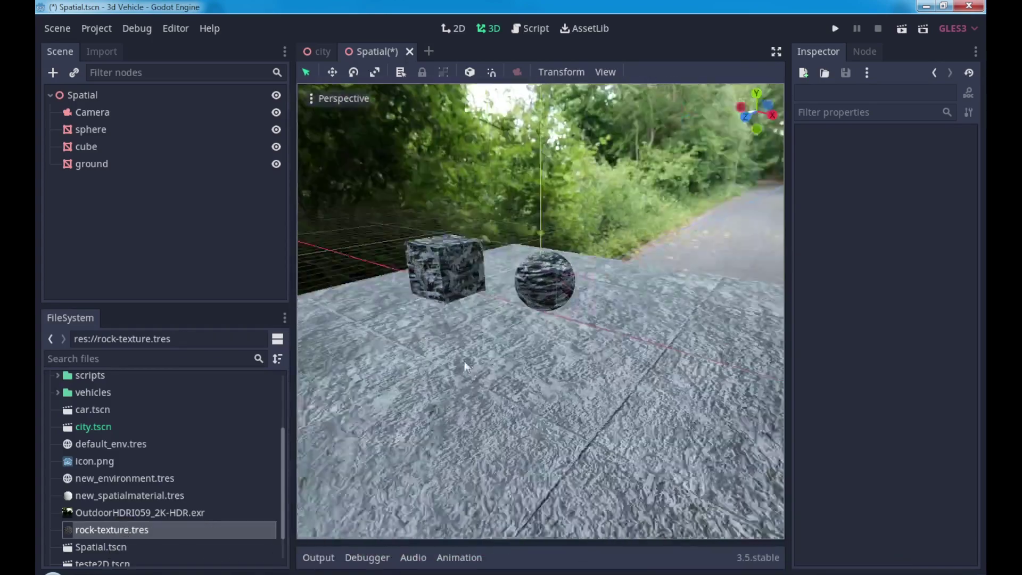